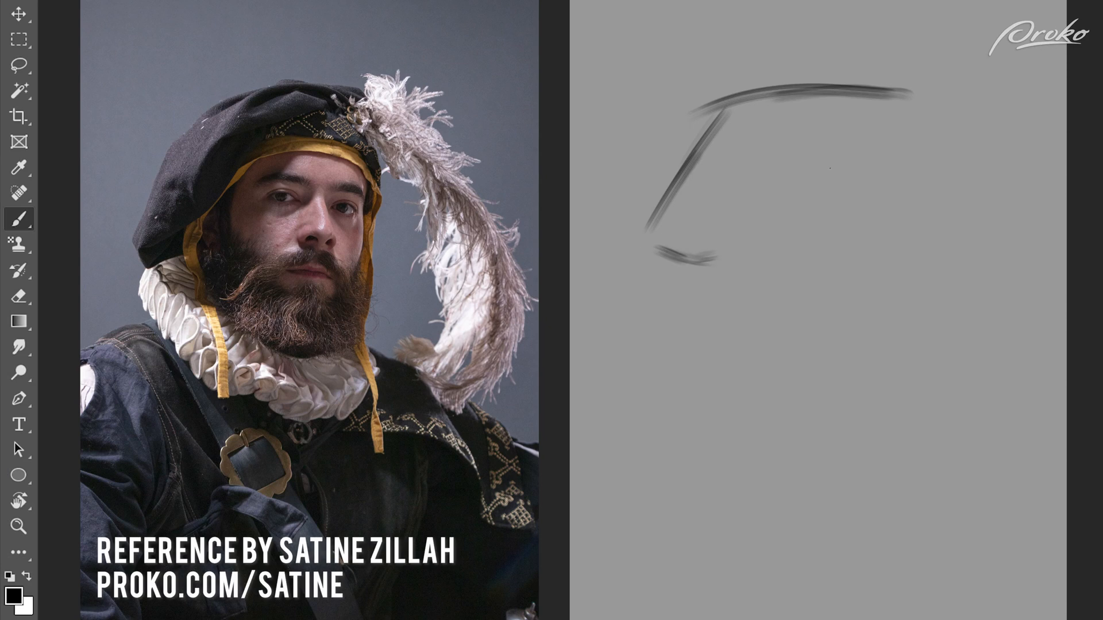
Step: Block in the face with its near side, chin, far jaw and a vertical centre line
{"action": "left_click_drag", "start_coordinate": [773, 151], "coordinate": [766, 236]}
{"action": "left_click_drag", "start_coordinate": [775, 149], "coordinate": [769, 214]}
{"action": "mouse_move", "coordinate": [769, 296]}
{"action": "left_mouse_down"}
{"action": "mouse_move", "coordinate": [827, 338]}
{"action": "mouse_move", "coordinate": [890, 333]}
{"action": "left_mouse_up"}
{"action": "left_click_drag", "start_coordinate": [816, 340], "coordinate": [891, 330]}
{"action": "left_click_drag", "start_coordinate": [867, 153], "coordinate": [845, 337]}
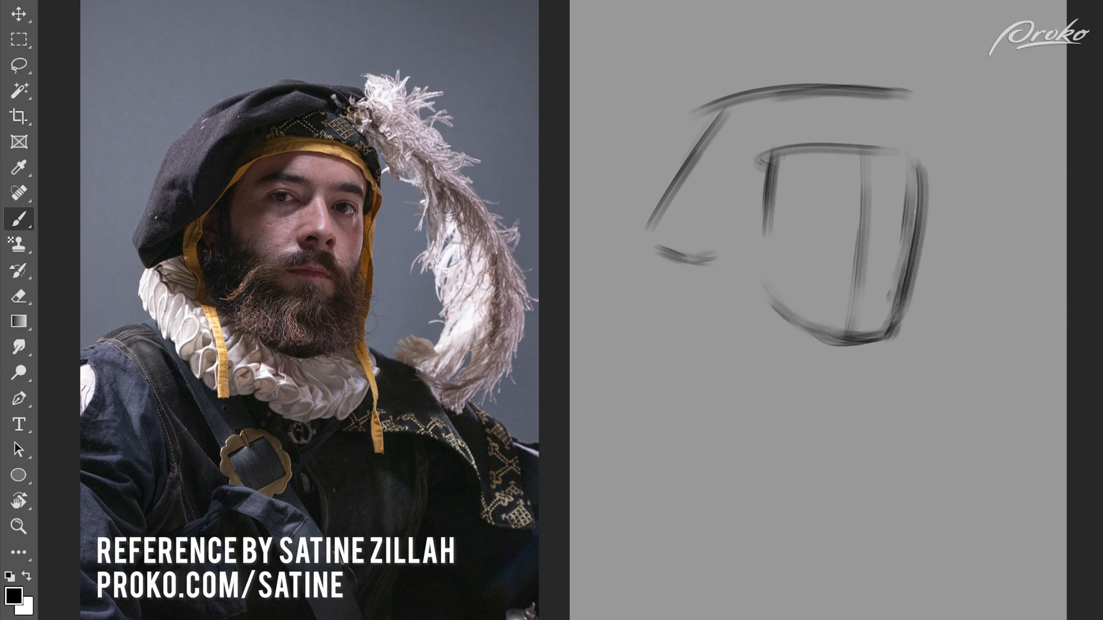
Step: Sketch the brow line with both brows, strengthen the far side of the face, and mark the base of the nose
{"action": "left_click_drag", "start_coordinate": [924, 208], "coordinate": [773, 194]}
{"action": "mouse_move", "coordinate": [856, 185]}
{"action": "left_mouse_down"}
{"action": "mouse_move", "coordinate": [846, 205]}
{"action": "mouse_move", "coordinate": [857, 184]}
{"action": "mouse_move", "coordinate": [886, 206]}
{"action": "mouse_move", "coordinate": [800, 183]}
{"action": "left_mouse_up"}
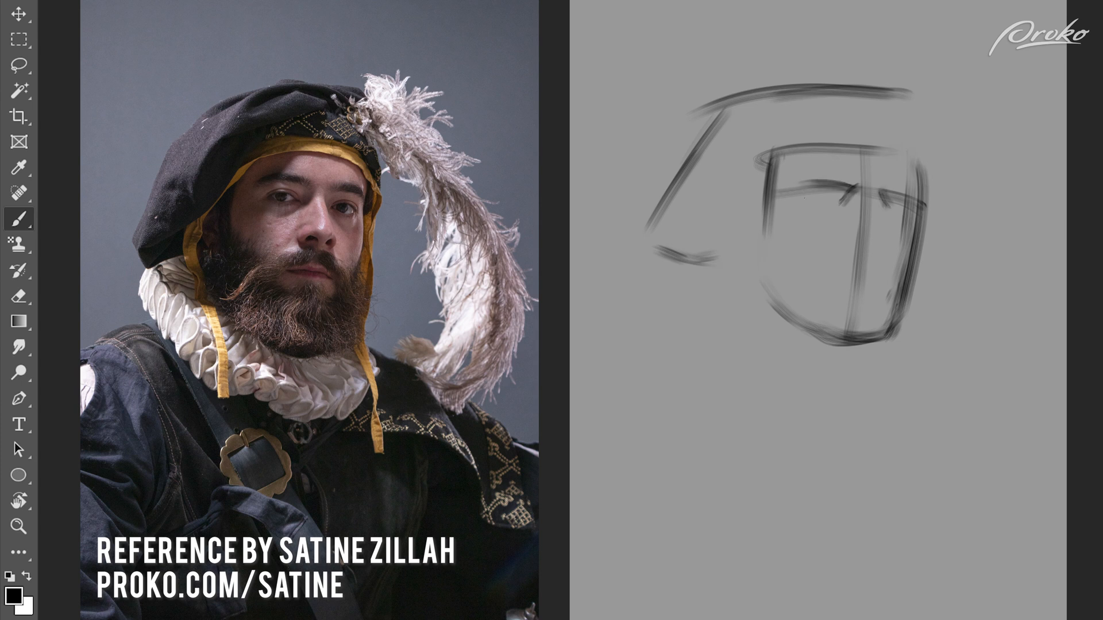
{"action": "left_click_drag", "start_coordinate": [928, 195], "coordinate": [907, 288]}
{"action": "left_click_drag", "start_coordinate": [885, 234], "coordinate": [852, 246]}
Step: Lighten the construction lines around the nose, redraw the nose bridge and tip, and sketch the mouth
{"action": "key", "text": "e"}
{"action": "left_click_drag", "start_coordinate": [864, 204], "coordinate": [867, 244]}
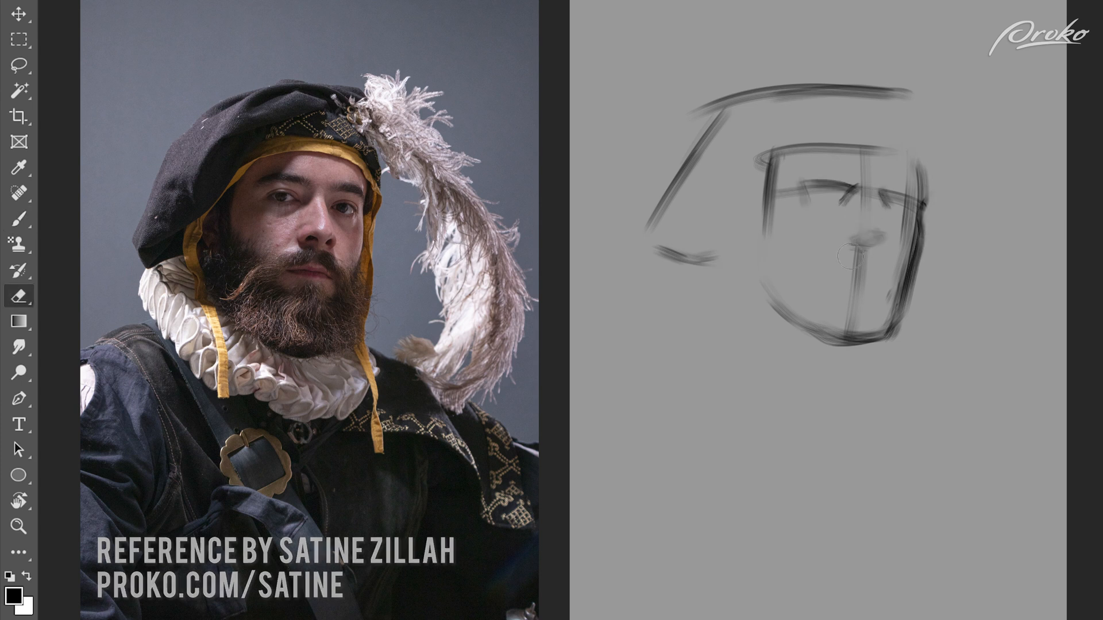
{"action": "key", "text": "b"}
{"action": "left_click_drag", "start_coordinate": [861, 202], "coordinate": [862, 230]}
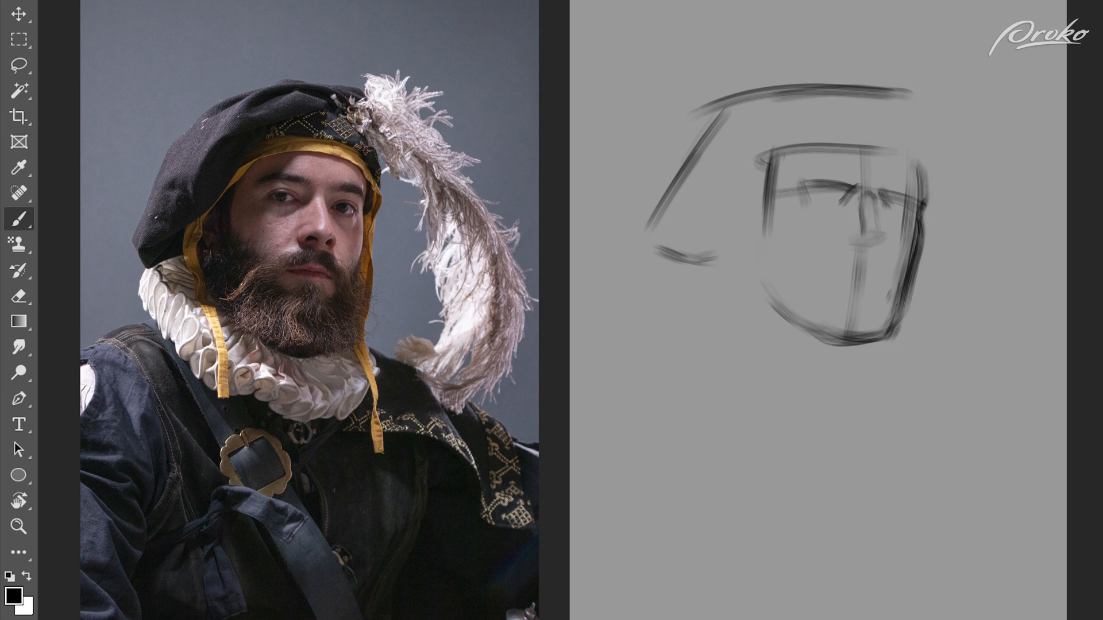
{"action": "left_click_drag", "start_coordinate": [861, 230], "coordinate": [881, 253]}
{"action": "mouse_move", "coordinate": [860, 194]}
{"action": "left_mouse_down"}
{"action": "mouse_move", "coordinate": [847, 237]}
{"action": "mouse_move", "coordinate": [883, 282]}
{"action": "mouse_move", "coordinate": [826, 276]}
{"action": "mouse_move", "coordinate": [870, 269]}
{"action": "mouse_move", "coordinate": [884, 281]}
{"action": "mouse_move", "coordinate": [870, 294]}
{"action": "left_mouse_up"}
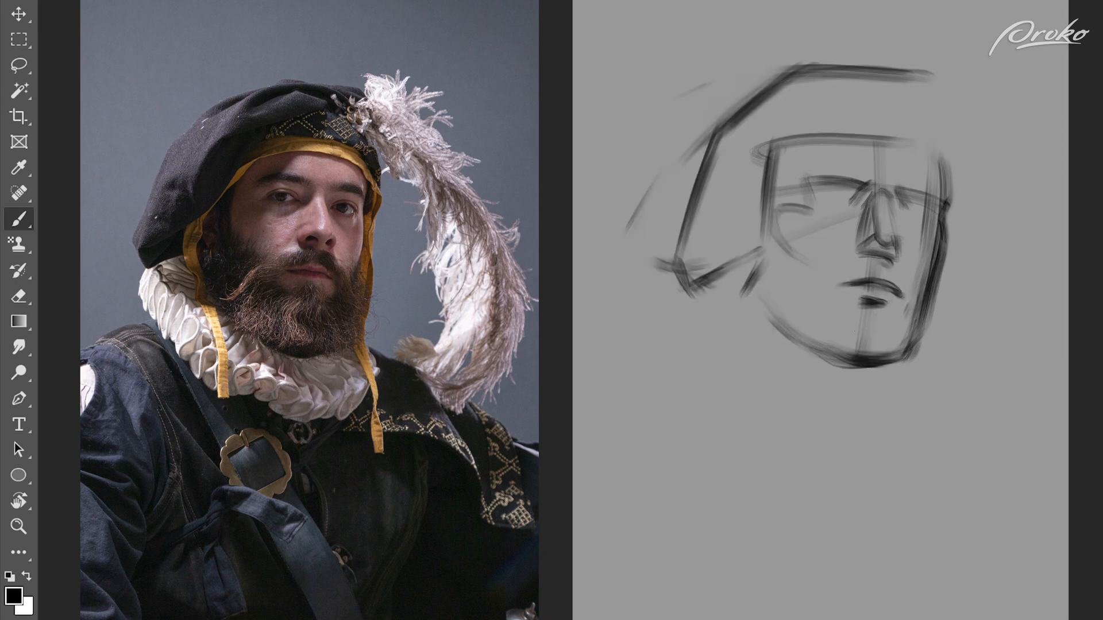
{"action": "mouse_move", "coordinate": [872, 302]}
{"action": "left_mouse_down"}
{"action": "mouse_move", "coordinate": [851, 318]}
{"action": "mouse_move", "coordinate": [894, 322]}
{"action": "left_mouse_up"}
Step: Sketch the beard's lower edge under the chin and along the jaw with short tufted strokes
{"action": "mouse_move", "coordinate": [812, 367]}
{"action": "left_mouse_down"}
{"action": "mouse_move", "coordinate": [857, 388]}
{"action": "mouse_move", "coordinate": [910, 379]}
{"action": "left_mouse_up"}
{"action": "left_click_drag", "start_coordinate": [851, 385], "coordinate": [905, 375]}
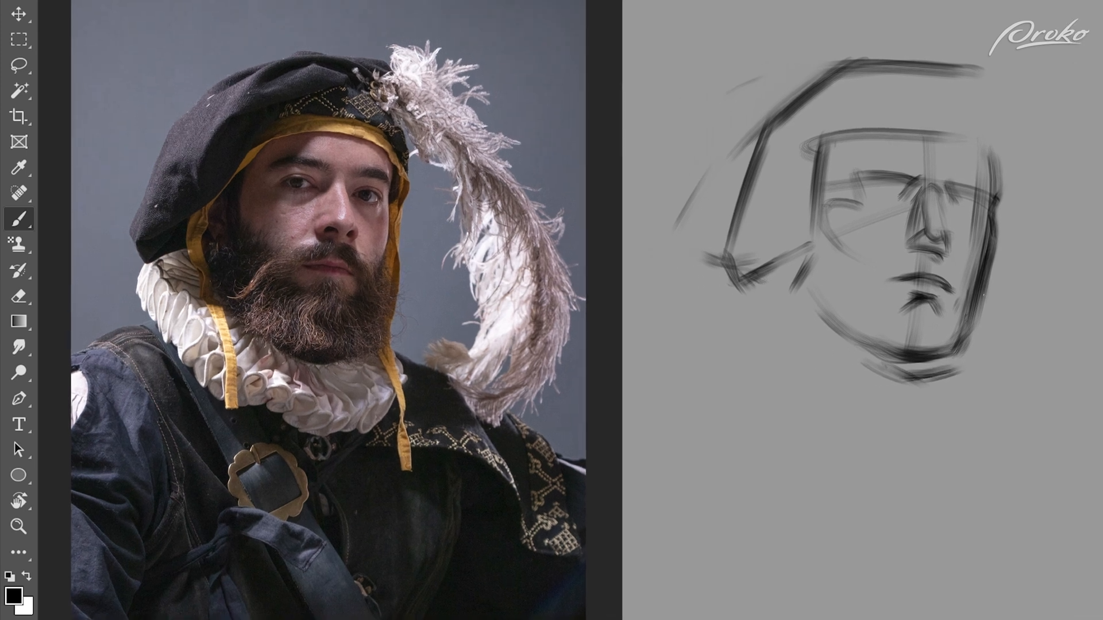
{"action": "left_click_drag", "start_coordinate": [992, 284], "coordinate": [970, 363]}
{"action": "mouse_move", "coordinate": [811, 290]}
{"action": "left_mouse_down"}
{"action": "mouse_move", "coordinate": [886, 390]}
{"action": "mouse_move", "coordinate": [838, 342]}
{"action": "left_mouse_up"}
{"action": "key", "text": "ctrl+z"}
{"action": "key", "text": "ctrl+z"}
{"action": "key", "text": "ctrl+z"}
{"action": "left_click_drag", "start_coordinate": [842, 340], "coordinate": [851, 356]}
{"action": "left_click_drag", "start_coordinate": [860, 356], "coordinate": [867, 366]}
Step: Draw the far edge of the hat, its diagonal fold and the curved band over the forehead
{"action": "left_click_drag", "start_coordinate": [989, 67], "coordinate": [1014, 223]}
{"action": "mouse_move", "coordinate": [858, 148]}
{"action": "left_mouse_down"}
{"action": "mouse_move", "coordinate": [758, 219]}
{"action": "mouse_move", "coordinate": [936, 93]}
{"action": "left_mouse_up"}
{"action": "mouse_move", "coordinate": [883, 134]}
{"action": "left_mouse_down"}
{"action": "mouse_move", "coordinate": [942, 88]}
{"action": "mouse_move", "coordinate": [836, 117]}
{"action": "left_mouse_up"}
{"action": "mouse_move", "coordinate": [820, 126]}
{"action": "left_mouse_down"}
{"action": "mouse_move", "coordinate": [795, 161]}
{"action": "mouse_move", "coordinate": [995, 161]}
{"action": "left_mouse_up"}
{"action": "left_click_drag", "start_coordinate": [885, 129], "coordinate": [995, 160]}
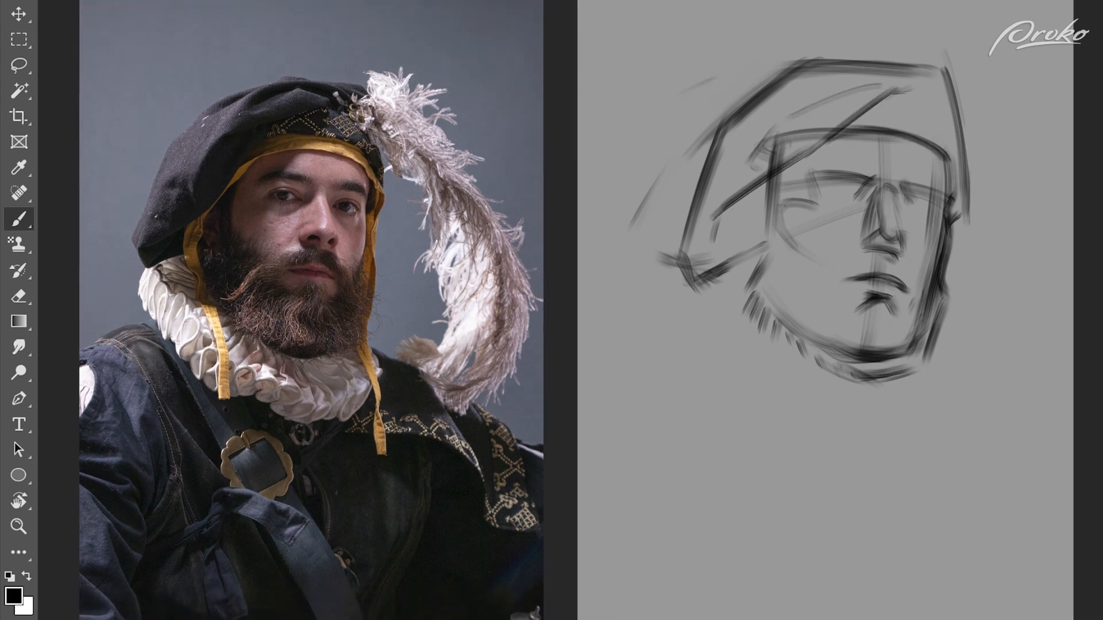
Step: Sketch the beard line across the cheek, short hairs around the mouth, and the near side of the neck
{"action": "mouse_move", "coordinate": [770, 232]}
{"action": "left_mouse_down"}
{"action": "mouse_move", "coordinate": [827, 269]}
{"action": "mouse_move", "coordinate": [858, 254]}
{"action": "left_mouse_up"}
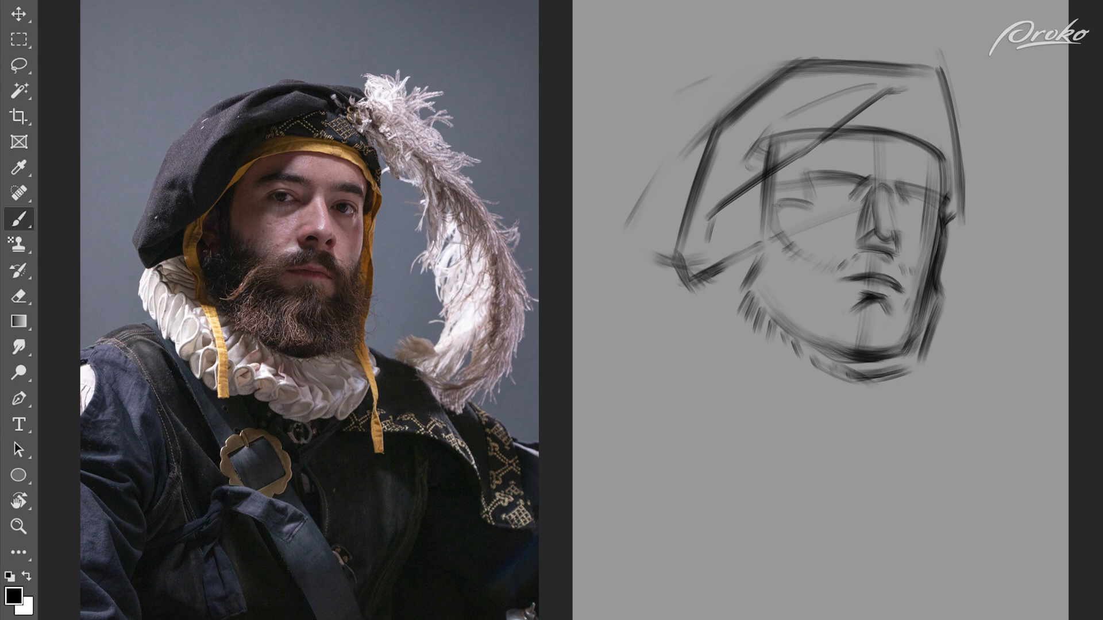
{"action": "left_click_drag", "start_coordinate": [917, 300], "coordinate": [901, 318]}
{"action": "mouse_move", "coordinate": [751, 244]}
{"action": "left_mouse_down"}
{"action": "mouse_move", "coordinate": [731, 332]}
{"action": "mouse_move", "coordinate": [665, 355]}
{"action": "mouse_move", "coordinate": [781, 403]}
{"action": "left_mouse_up"}
Step: Rough in the neckline, both shoulders, the sleeve line and the far edge of the cape
{"action": "left_click_drag", "start_coordinate": [772, 409], "coordinate": [898, 406]}
{"action": "mouse_move", "coordinate": [877, 363]}
{"action": "left_mouse_down"}
{"action": "mouse_move", "coordinate": [864, 411]}
{"action": "mouse_move", "coordinate": [965, 424]}
{"action": "left_mouse_up"}
{"action": "left_click_drag", "start_coordinate": [888, 394], "coordinate": [1008, 461]}
{"action": "mouse_move", "coordinate": [671, 347]}
{"action": "left_mouse_down"}
{"action": "mouse_move", "coordinate": [574, 379]}
{"action": "mouse_move", "coordinate": [635, 424]}
{"action": "left_mouse_up"}
{"action": "mouse_move", "coordinate": [610, 376]}
{"action": "left_mouse_down"}
{"action": "mouse_move", "coordinate": [686, 552]}
{"action": "mouse_move", "coordinate": [691, 593]}
{"action": "left_mouse_up"}
{"action": "left_click_drag", "start_coordinate": [579, 389], "coordinate": [572, 459]}
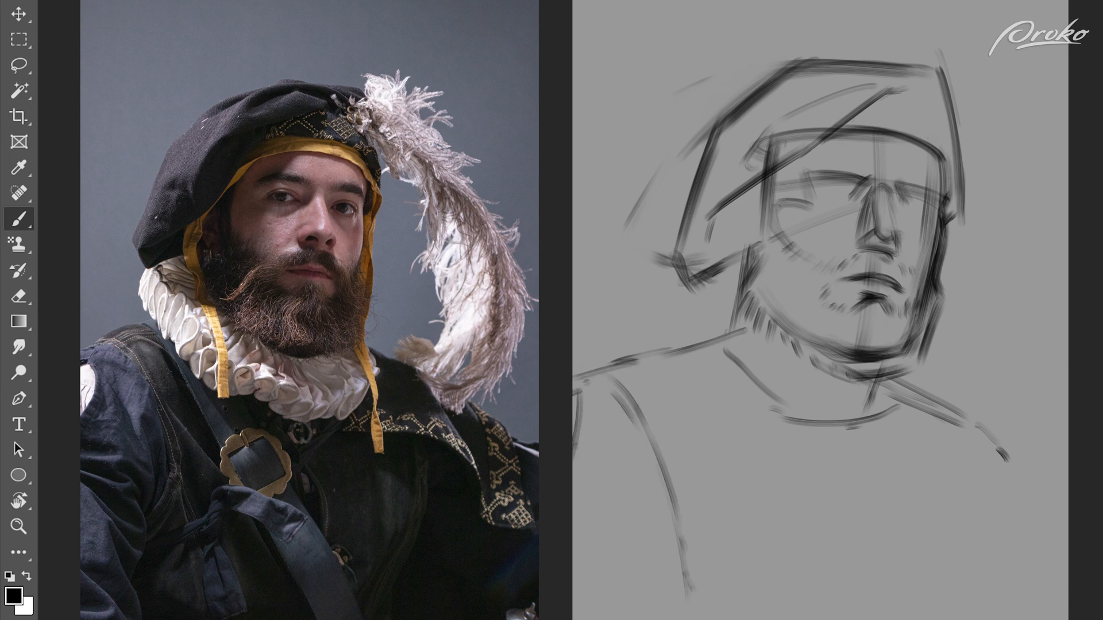
{"action": "left_click_drag", "start_coordinate": [943, 404], "coordinate": [981, 481]}
{"action": "left_click_drag", "start_coordinate": [970, 443], "coordinate": [1006, 509]}
Step: Define the hat's lower corner, draw the ruff's curve around the neck, and clear stray lines inside it
{"action": "left_click_drag", "start_coordinate": [693, 280], "coordinate": [676, 313]}
{"action": "left_click_drag", "start_coordinate": [746, 251], "coordinate": [696, 264]}
{"action": "mouse_move", "coordinate": [700, 263]}
{"action": "left_mouse_down"}
{"action": "mouse_move", "coordinate": [687, 301]}
{"action": "mouse_move", "coordinate": [772, 398]}
{"action": "mouse_move", "coordinate": [830, 430]}
{"action": "mouse_move", "coordinate": [917, 409]}
{"action": "mouse_move", "coordinate": [919, 368]}
{"action": "left_mouse_up"}
{"action": "left_click_drag", "start_coordinate": [695, 298], "coordinate": [731, 365]}
{"action": "key", "text": "e"}
{"action": "left_click_drag", "start_coordinate": [702, 308], "coordinate": [772, 403]}
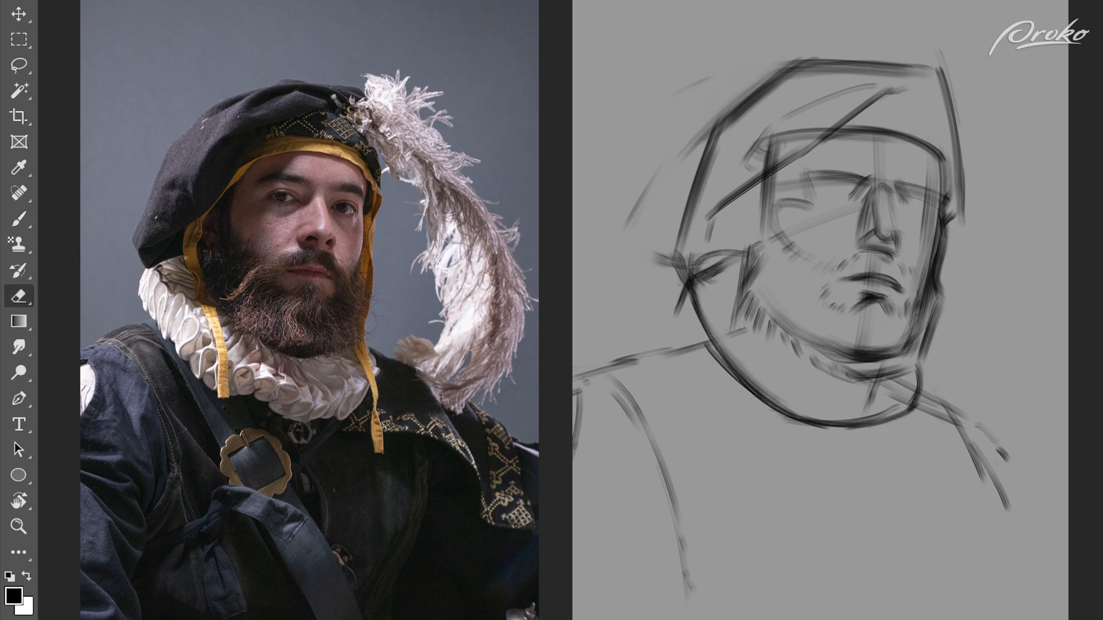
Step: Build up the ruff collar with thick outer contours and wavy inner edges around the neck
{"action": "key", "text": "b"}
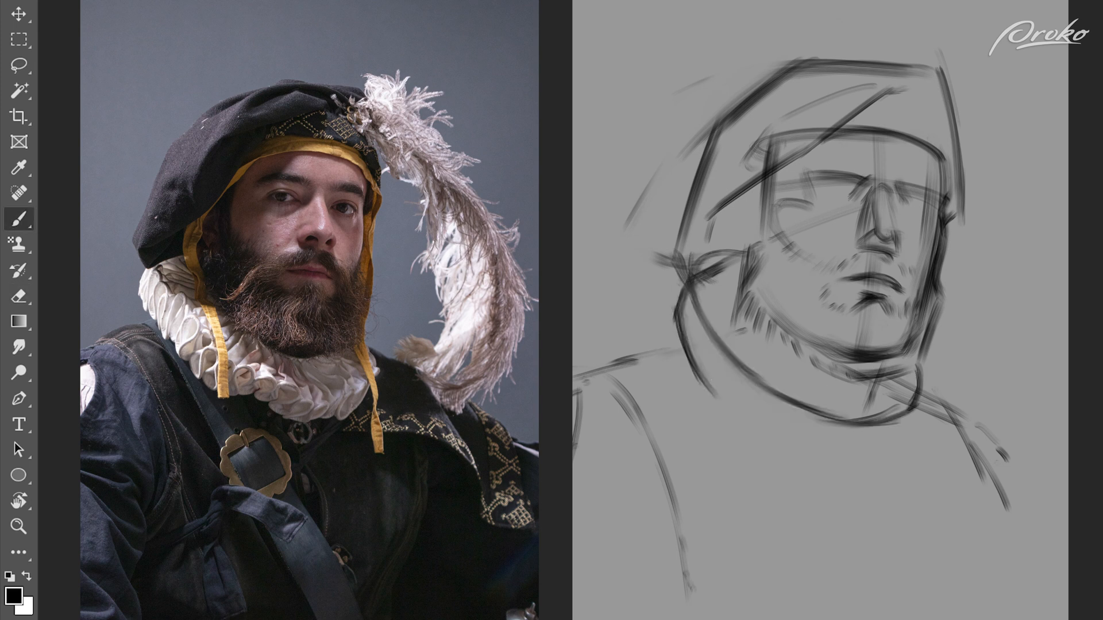
{"action": "left_click_drag", "start_coordinate": [673, 315], "coordinate": [773, 426]}
{"action": "mouse_move", "coordinate": [702, 376]}
{"action": "left_mouse_down"}
{"action": "mouse_move", "coordinate": [792, 441]}
{"action": "mouse_move", "coordinate": [873, 457]}
{"action": "mouse_move", "coordinate": [921, 385]}
{"action": "left_mouse_up"}
{"action": "left_click_drag", "start_coordinate": [697, 375], "coordinate": [734, 414]}
{"action": "left_click_drag", "start_coordinate": [708, 345], "coordinate": [804, 399]}
{"action": "left_click_drag", "start_coordinate": [734, 428], "coordinate": [861, 395]}
{"action": "left_click_drag", "start_coordinate": [808, 439], "coordinate": [879, 463]}
{"action": "left_click_drag", "start_coordinate": [842, 421], "coordinate": [904, 409]}
{"action": "key", "text": "e"}
{"action": "key", "text": "b"}
{"action": "mouse_move", "coordinate": [776, 402]}
{"action": "left_mouse_down"}
{"action": "mouse_move", "coordinate": [862, 419]}
{"action": "mouse_move", "coordinate": [821, 399]}
{"action": "left_mouse_up"}
{"action": "mouse_move", "coordinate": [776, 436]}
{"action": "left_mouse_down"}
{"action": "mouse_move", "coordinate": [844, 463]}
{"action": "mouse_move", "coordinate": [896, 448]}
{"action": "left_mouse_up"}
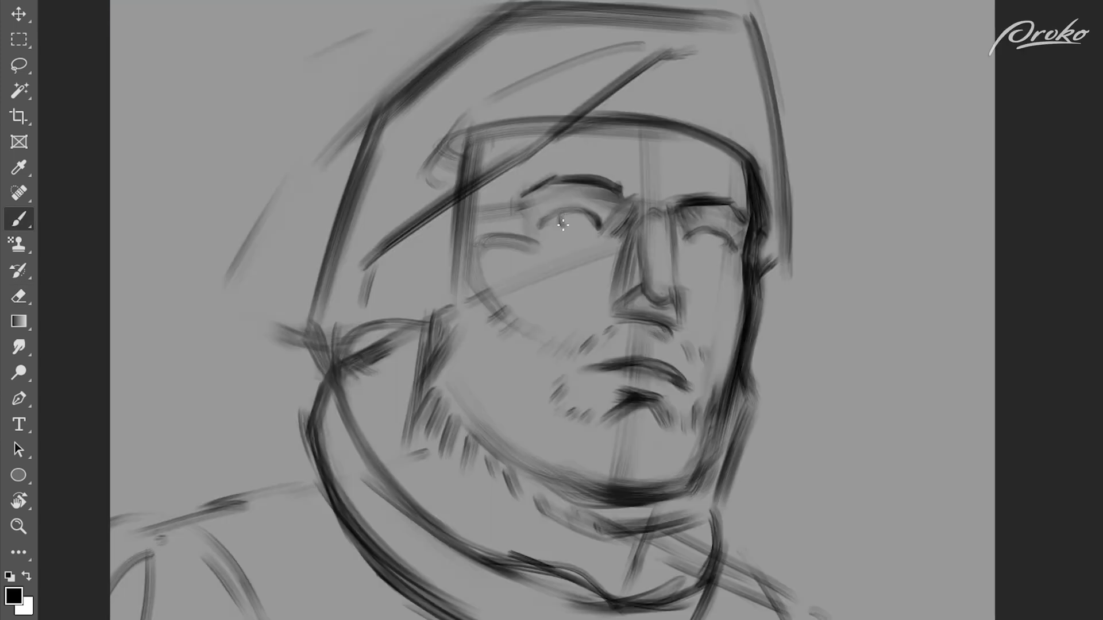
Step: Sketch the iris and upper eyelid of the near eye
{"action": "left_click_drag", "start_coordinate": [562, 224], "coordinate": [574, 213]}
{"action": "left_click_drag", "start_coordinate": [587, 201], "coordinate": [552, 204]}
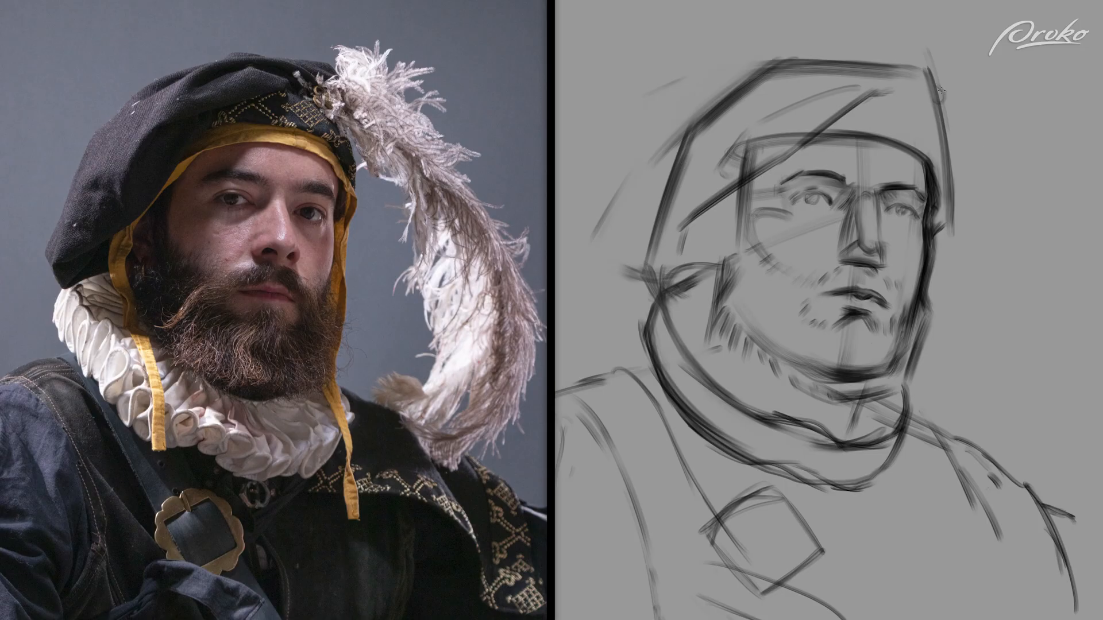
Step: Draw the feather's long sweeping curves from the hat down to its curled tip beside the shoulder
{"action": "left_click_drag", "start_coordinate": [936, 88], "coordinate": [1069, 351]}
{"action": "mouse_move", "coordinate": [1032, 210]}
{"action": "left_mouse_down"}
{"action": "mouse_move", "coordinate": [1065, 362]}
{"action": "mouse_move", "coordinate": [947, 408]}
{"action": "left_mouse_up"}
{"action": "left_click_drag", "start_coordinate": [969, 353], "coordinate": [954, 402]}
{"action": "left_click_drag", "start_coordinate": [966, 367], "coordinate": [1041, 442]}
{"action": "left_click_drag", "start_coordinate": [971, 402], "coordinate": [1021, 434]}
{"action": "left_click_drag", "start_coordinate": [1010, 375], "coordinate": [987, 414]}
{"action": "left_click_drag", "start_coordinate": [935, 86], "coordinate": [1039, 209]}
{"action": "left_click_drag", "start_coordinate": [997, 136], "coordinate": [1065, 289]}
{"action": "left_click_drag", "start_coordinate": [951, 153], "coordinate": [987, 205]}
{"action": "left_click_drag", "start_coordinate": [950, 142], "coordinate": [1005, 246]}
{"action": "left_click_drag", "start_coordinate": [923, 86], "coordinate": [1047, 355]}
Step: Add barbs and broken edge strokes along the feather's inner side, outer side and curled tip
{"action": "left_click_drag", "start_coordinate": [1045, 408], "coordinate": [1030, 457]}
{"action": "left_click_drag", "start_coordinate": [967, 410], "coordinate": [999, 470]}
{"action": "left_click_drag", "start_coordinate": [952, 437], "coordinate": [1003, 476]}
{"action": "left_click_drag", "start_coordinate": [967, 152], "coordinate": [999, 264]}
{"action": "left_click_drag", "start_coordinate": [1022, 268], "coordinate": [1008, 310]}
{"action": "left_click_drag", "start_coordinate": [1024, 323], "coordinate": [1022, 344]}
{"action": "left_click_drag", "start_coordinate": [1015, 296], "coordinate": [1006, 335]}
{"action": "mouse_move", "coordinate": [1008, 145]}
{"action": "left_mouse_down"}
{"action": "mouse_move", "coordinate": [1036, 167]}
{"action": "mouse_move", "coordinate": [1074, 291]}
{"action": "left_mouse_up"}
{"action": "left_click_drag", "start_coordinate": [1071, 298], "coordinate": [1087, 359]}
{"action": "left_click_drag", "start_coordinate": [1079, 396], "coordinate": [1080, 422]}
{"action": "left_click_drag", "start_coordinate": [1062, 456], "coordinate": [1048, 474]}
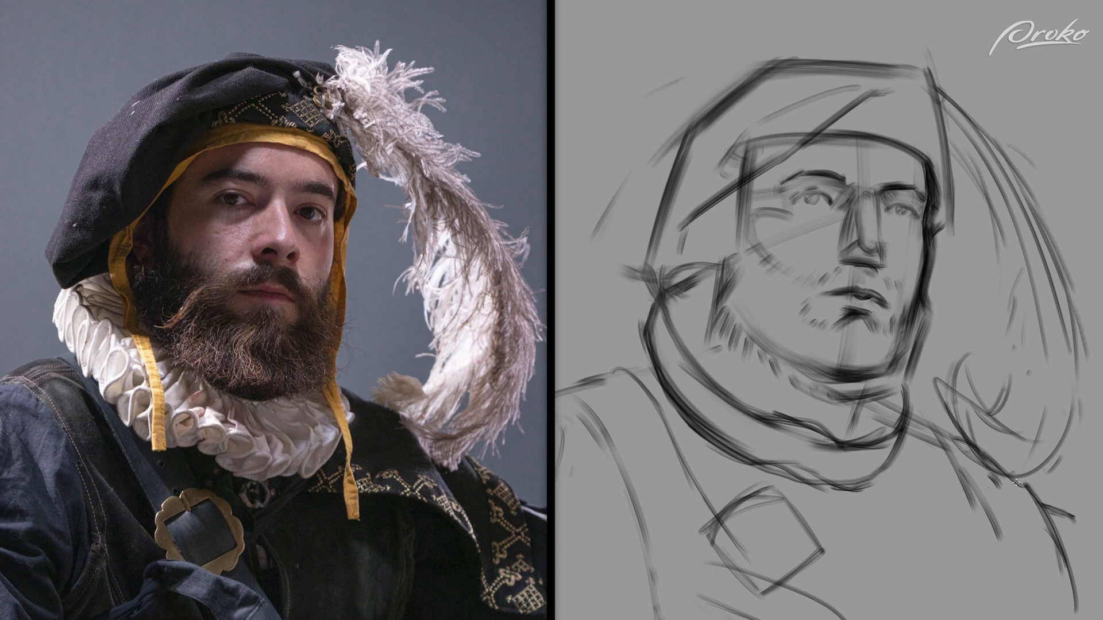
Step: Draw the upper edge of the hat band over the forehead and erase the overlapping hat construction lines
{"action": "mouse_move", "coordinate": [869, 97]}
{"action": "left_mouse_down"}
{"action": "mouse_move", "coordinate": [931, 116]}
{"action": "mouse_move", "coordinate": [953, 155]}
{"action": "left_mouse_up"}
{"action": "mouse_move", "coordinate": [831, 124]}
{"action": "left_mouse_down"}
{"action": "mouse_move", "coordinate": [886, 127]}
{"action": "mouse_move", "coordinate": [877, 127]}
{"action": "left_mouse_up"}
{"action": "left_click_drag", "start_coordinate": [810, 138], "coordinate": [848, 139]}
{"action": "key", "text": "e"}
{"action": "left_click_drag", "start_coordinate": [771, 118], "coordinate": [723, 173]}
{"action": "mouse_move", "coordinate": [804, 135]}
{"action": "left_mouse_down"}
{"action": "mouse_move", "coordinate": [724, 189]}
{"action": "mouse_move", "coordinate": [859, 97]}
{"action": "mouse_move", "coordinate": [903, 89]}
{"action": "mouse_move", "coordinate": [879, 96]}
{"action": "left_mouse_up"}
Step: Rework the far cape edge into a pointed lapel, erasing the rough shoulder lines beneath it
{"action": "key", "text": "b"}
{"action": "left_click_drag", "start_coordinate": [1064, 551], "coordinate": [1088, 613]}
{"action": "left_click_drag", "start_coordinate": [1070, 577], "coordinate": [1084, 600]}
{"action": "key", "text": "e"}
{"action": "left_click_drag", "start_coordinate": [950, 451], "coordinate": [1069, 574]}
{"action": "key", "text": "b"}
{"action": "mouse_move", "coordinate": [1058, 536]}
{"action": "left_mouse_down"}
{"action": "mouse_move", "coordinate": [1089, 610]}
{"action": "mouse_move", "coordinate": [1013, 603]}
{"action": "left_mouse_up"}
{"action": "left_click_drag", "start_coordinate": [1023, 564], "coordinate": [998, 591]}
{"action": "left_click_drag", "start_coordinate": [837, 495], "coordinate": [1026, 568]}
{"action": "left_click_drag", "start_coordinate": [972, 454], "coordinate": [1018, 554]}
Step: Darken the hat's lower near corner and sketch the ear and the lining band beside the face
{"action": "mouse_move", "coordinate": [641, 269]}
{"action": "left_mouse_down"}
{"action": "mouse_move", "coordinate": [668, 301]}
{"action": "mouse_move", "coordinate": [715, 276]}
{"action": "left_mouse_up"}
{"action": "left_click_drag", "start_coordinate": [669, 301], "coordinate": [713, 276]}
{"action": "left_click_drag", "start_coordinate": [770, 169], "coordinate": [711, 259]}
{"action": "left_click_drag", "start_coordinate": [721, 213], "coordinate": [710, 268]}
{"action": "left_click_drag", "start_coordinate": [753, 184], "coordinate": [706, 276]}
{"action": "left_click_drag", "start_coordinate": [703, 204], "coordinate": [698, 258]}
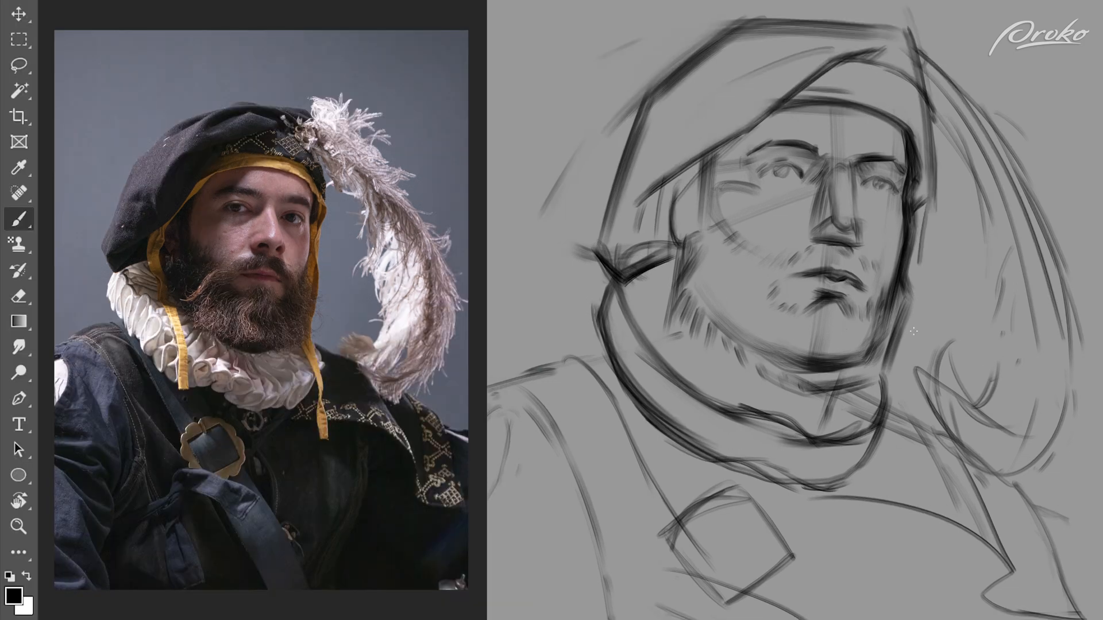
Step: Draw the hat's two hanging ties, one down each side of the face
{"action": "mouse_move", "coordinate": [923, 244]}
{"action": "left_mouse_down"}
{"action": "mouse_move", "coordinate": [917, 322]}
{"action": "mouse_move", "coordinate": [884, 420]}
{"action": "left_mouse_up"}
{"action": "key", "text": "ctrl+z"}
{"action": "left_click_drag", "start_coordinate": [919, 317], "coordinate": [894, 413]}
{"action": "left_click_drag", "start_coordinate": [900, 432], "coordinate": [908, 520]}
{"action": "left_click_drag", "start_coordinate": [659, 270], "coordinate": [723, 444]}
Step: Sketch fabric folds on the near sleeve and extend the chest strap above and below the buckle
{"action": "left_click_drag", "start_coordinate": [524, 433], "coordinate": [526, 540]}
{"action": "left_click_drag", "start_coordinate": [525, 435], "coordinate": [561, 500]}
{"action": "left_click_drag", "start_coordinate": [537, 559], "coordinate": [569, 576]}
{"action": "key", "text": "ctrl+z"}
{"action": "left_click_drag", "start_coordinate": [525, 491], "coordinate": [527, 542]}
{"action": "left_click_drag", "start_coordinate": [498, 577], "coordinate": [551, 608]}
{"action": "left_click_drag", "start_coordinate": [696, 450], "coordinate": [733, 498]}
{"action": "left_click_drag", "start_coordinate": [779, 568], "coordinate": [831, 619]}
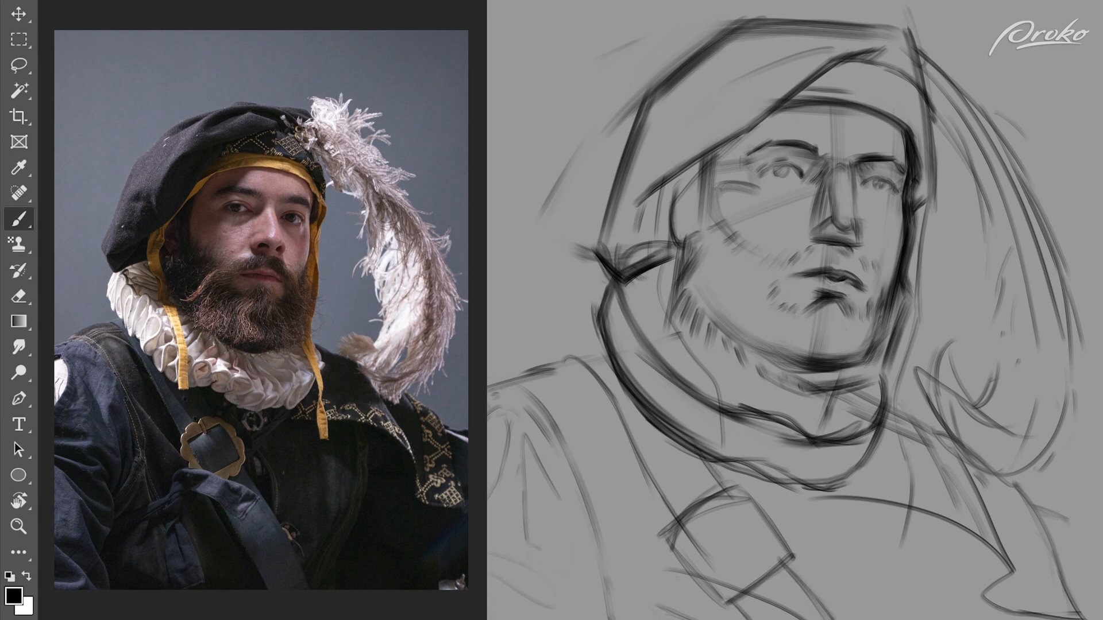
Step: Darken the near shoulder seam and the strap's edge, and add a stroke to the far shoulder
{"action": "mouse_move", "coordinate": [575, 358]}
{"action": "left_mouse_down"}
{"action": "mouse_move", "coordinate": [677, 528]}
{"action": "mouse_move", "coordinate": [606, 346]}
{"action": "left_mouse_up"}
{"action": "key", "text": "e"}
{"action": "key", "text": "b"}
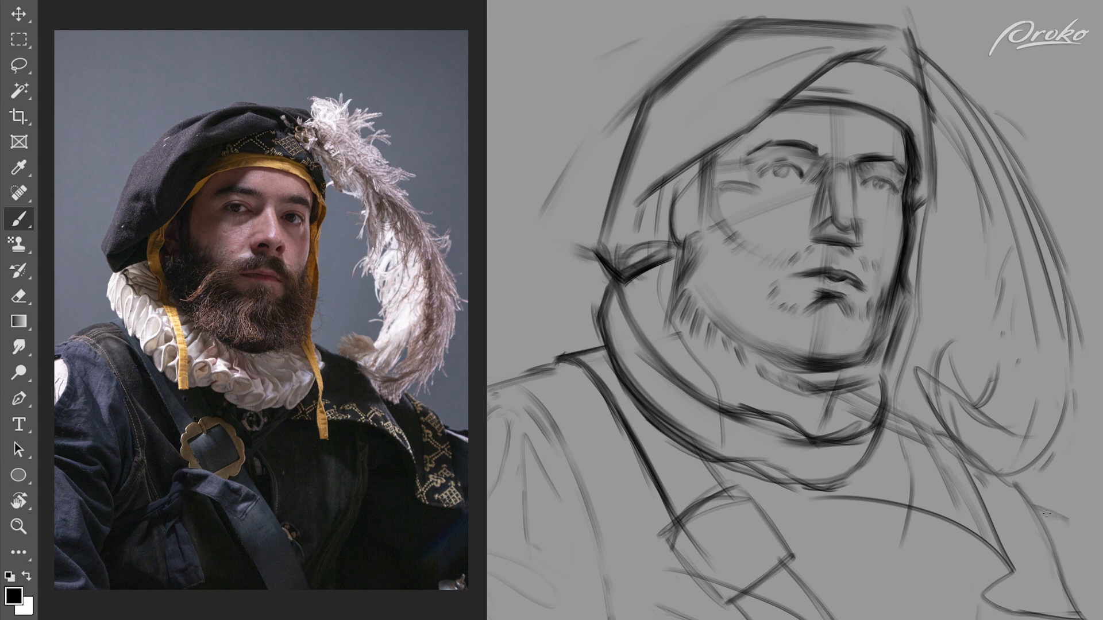
{"action": "left_click_drag", "start_coordinate": [1058, 528], "coordinate": [1102, 534]}
Step: Redraw the near shoulder contour in overlapping curves and add the sleeve's edge below it
{"action": "mouse_move", "coordinate": [573, 357]}
{"action": "left_mouse_down"}
{"action": "mouse_move", "coordinate": [532, 363]}
{"action": "mouse_move", "coordinate": [513, 382]}
{"action": "left_mouse_up"}
{"action": "key", "text": "ctrl+z"}
{"action": "mouse_move", "coordinate": [508, 382]}
{"action": "left_mouse_down"}
{"action": "mouse_move", "coordinate": [543, 377]}
{"action": "mouse_move", "coordinate": [566, 417]}
{"action": "mouse_move", "coordinate": [580, 355]}
{"action": "mouse_move", "coordinate": [586, 371]}
{"action": "left_mouse_up"}
{"action": "key", "text": "e"}
{"action": "key", "text": "b"}
{"action": "left_click_drag", "start_coordinate": [605, 344], "coordinate": [524, 377]}
{"action": "left_click_drag", "start_coordinate": [529, 376], "coordinate": [487, 392]}
{"action": "mouse_move", "coordinate": [525, 378]}
{"action": "left_mouse_down"}
{"action": "mouse_move", "coordinate": [548, 397]}
{"action": "mouse_move", "coordinate": [565, 354]}
{"action": "mouse_move", "coordinate": [504, 398]}
{"action": "mouse_move", "coordinate": [490, 496]}
{"action": "left_mouse_up"}
{"action": "key", "text": "e"}
{"action": "key", "text": "b"}
Step: Add fold lines to the near side of the hat and a short stroke to its far side
{"action": "left_click_drag", "start_coordinate": [680, 153], "coordinate": [685, 116]}
{"action": "left_click_drag", "start_coordinate": [629, 210], "coordinate": [681, 118]}
{"action": "left_click_drag", "start_coordinate": [933, 123], "coordinate": [928, 160]}
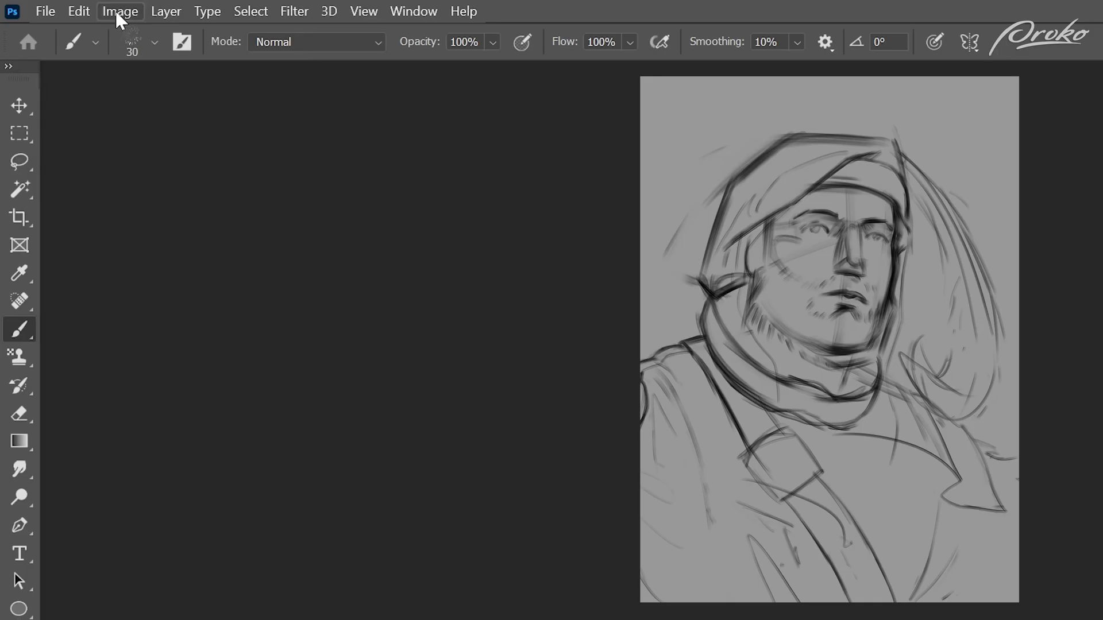
Step: Flip the canvas horizontally
{"action": "left_click", "coordinate": [117, 11]}
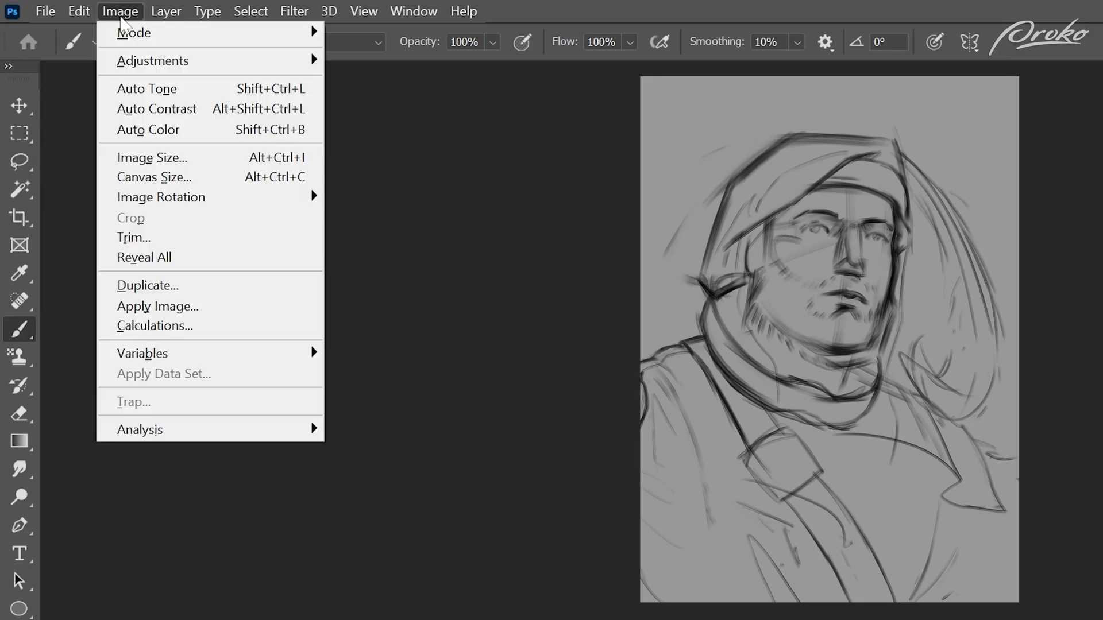
{"action": "mouse_move", "coordinate": [311, 198]}
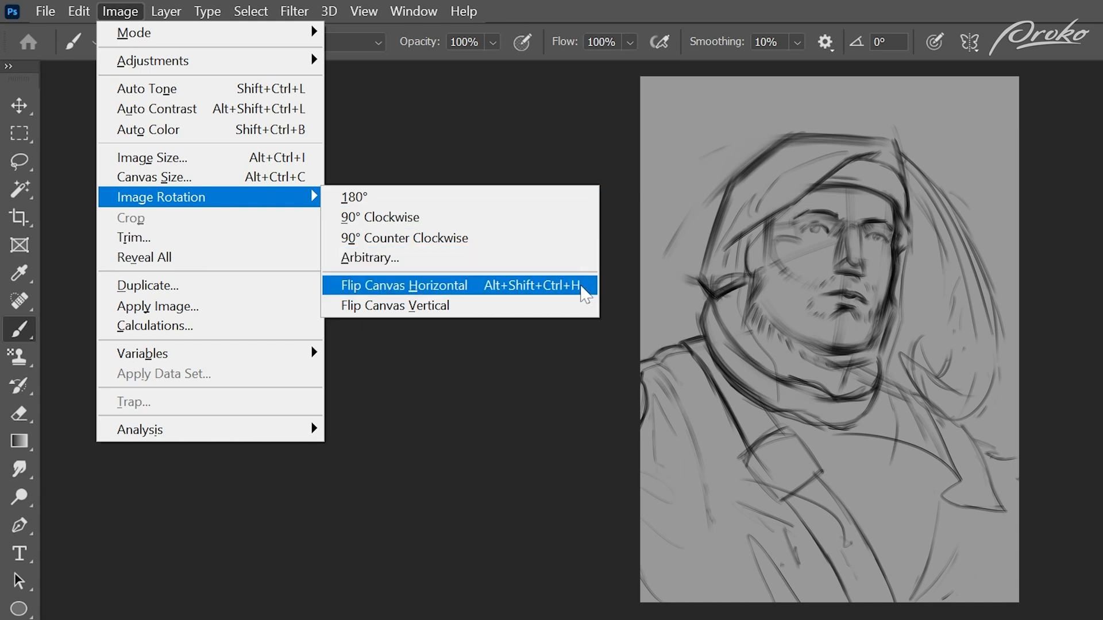
{"action": "left_click", "coordinate": [581, 292]}
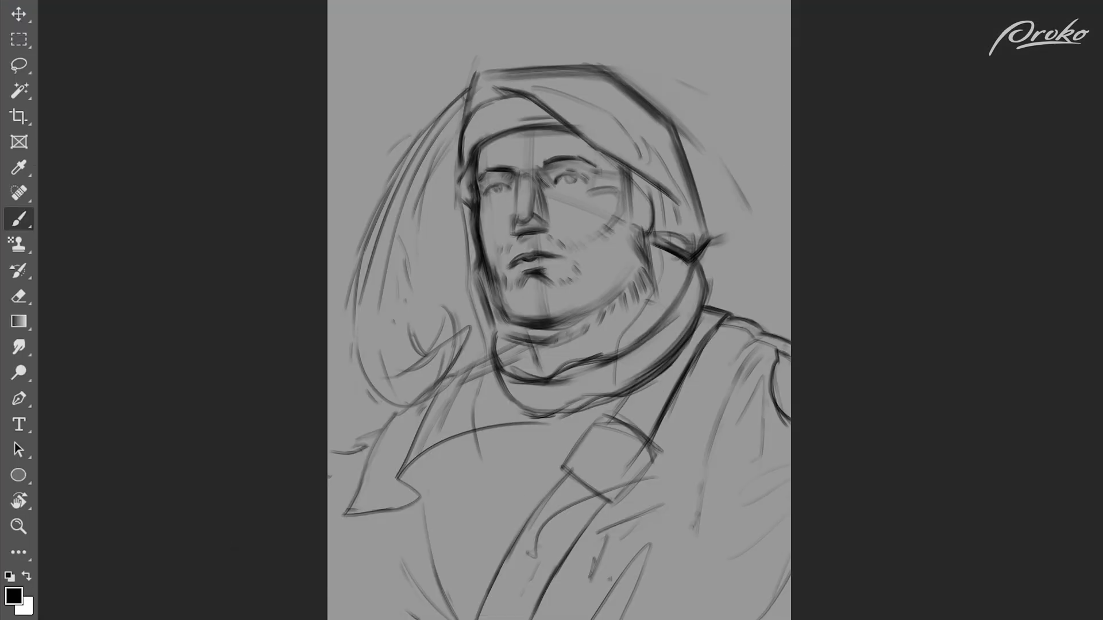
Step: Fade the whole rough sketch to a faint underdrawing with a different eraser brush
{"action": "key", "text": "e"}
{"action": "right_click", "coordinate": [626, 302]}
{"action": "left_click", "coordinate": [656, 346]}
{"action": "left_click", "coordinate": [640, 170]}
{"action": "mouse_move", "coordinate": [574, 149]}
{"action": "left_mouse_down"}
{"action": "mouse_move", "coordinate": [547, 520]}
{"action": "mouse_move", "coordinate": [368, 613]}
{"action": "mouse_move", "coordinate": [628, 373]}
{"action": "mouse_move", "coordinate": [586, 499]}
{"action": "left_mouse_up"}
{"action": "key", "text": "b"}
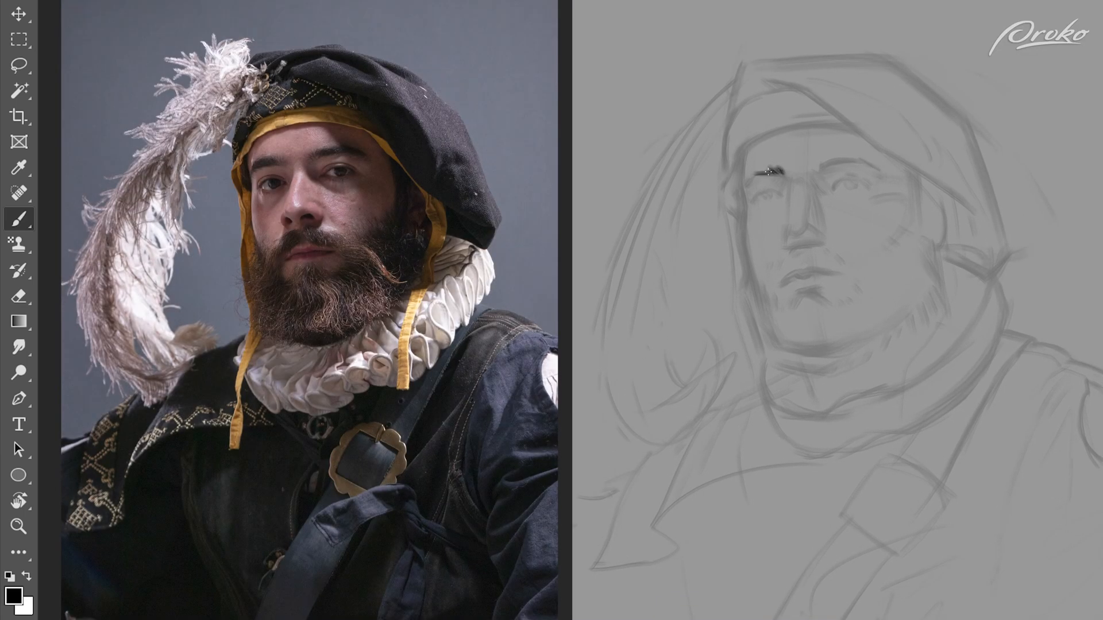
Step: Draw both eyebrows in dark strokes over the faded sketch
{"action": "left_click_drag", "start_coordinate": [768, 172], "coordinate": [756, 171]}
{"action": "left_click_drag", "start_coordinate": [768, 174], "coordinate": [748, 174]}
{"action": "left_click_drag", "start_coordinate": [810, 166], "coordinate": [859, 160]}
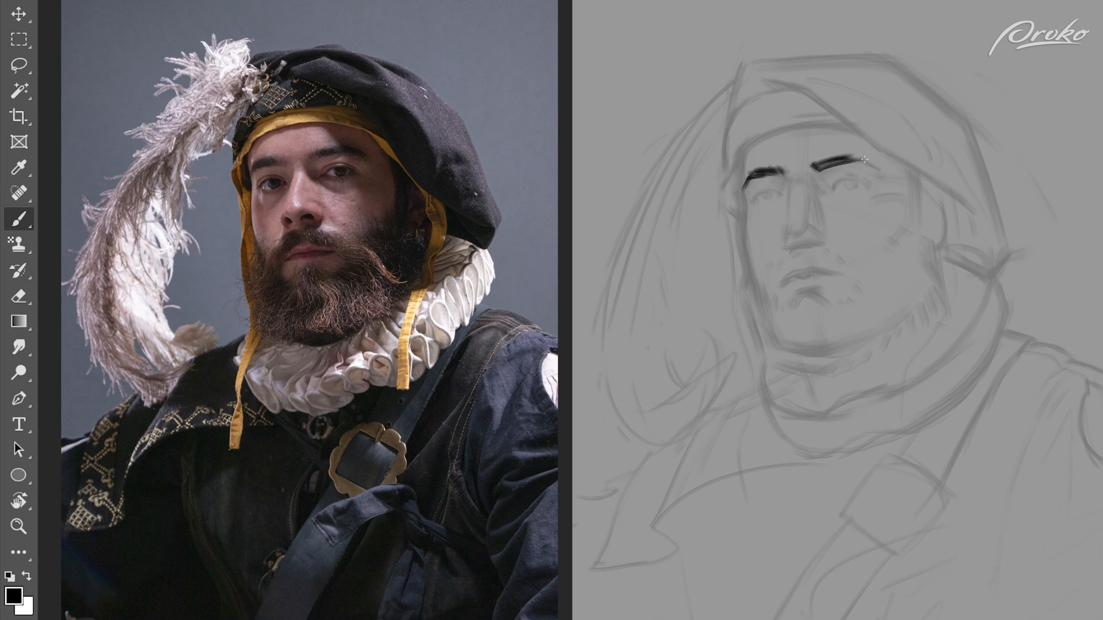
Step: Lasso the near eyebrow's outer end, adjust it with the Move tool, and deselect
{"action": "key", "text": "l"}
{"action": "mouse_move", "coordinate": [902, 172]}
{"action": "left_mouse_down"}
{"action": "mouse_move", "coordinate": [810, 155]}
{"action": "mouse_move", "coordinate": [876, 162]}
{"action": "left_mouse_up"}
{"action": "key", "text": "v"}
{"action": "key", "text": "ctrl+d"}
Step: Draw clean contours for the nose bridge and the far side of the face from forehead to cheek
{"action": "key", "text": "b"}
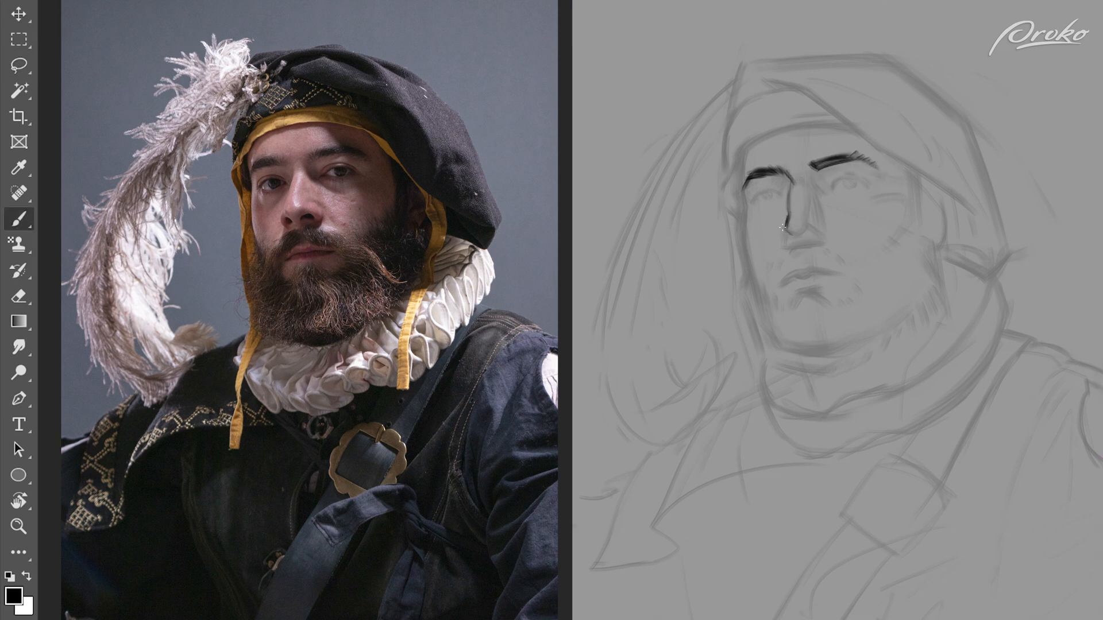
{"action": "left_click_drag", "start_coordinate": [789, 212], "coordinate": [795, 183]}
{"action": "left_click_drag", "start_coordinate": [742, 187], "coordinate": [748, 148]}
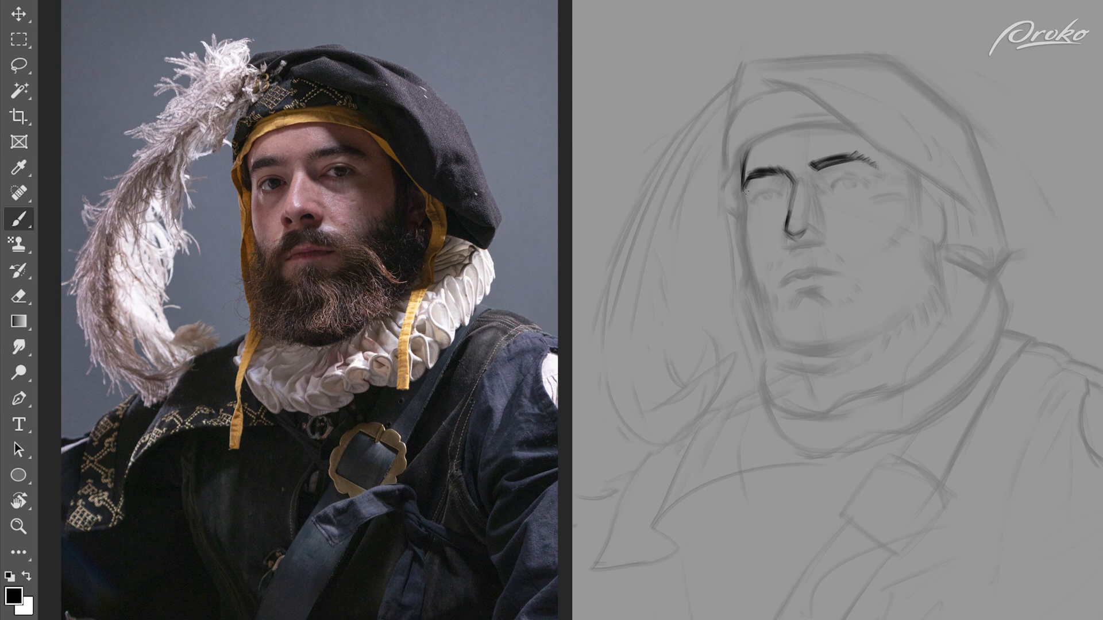
{"action": "left_click_drag", "start_coordinate": [744, 196], "coordinate": [757, 290]}
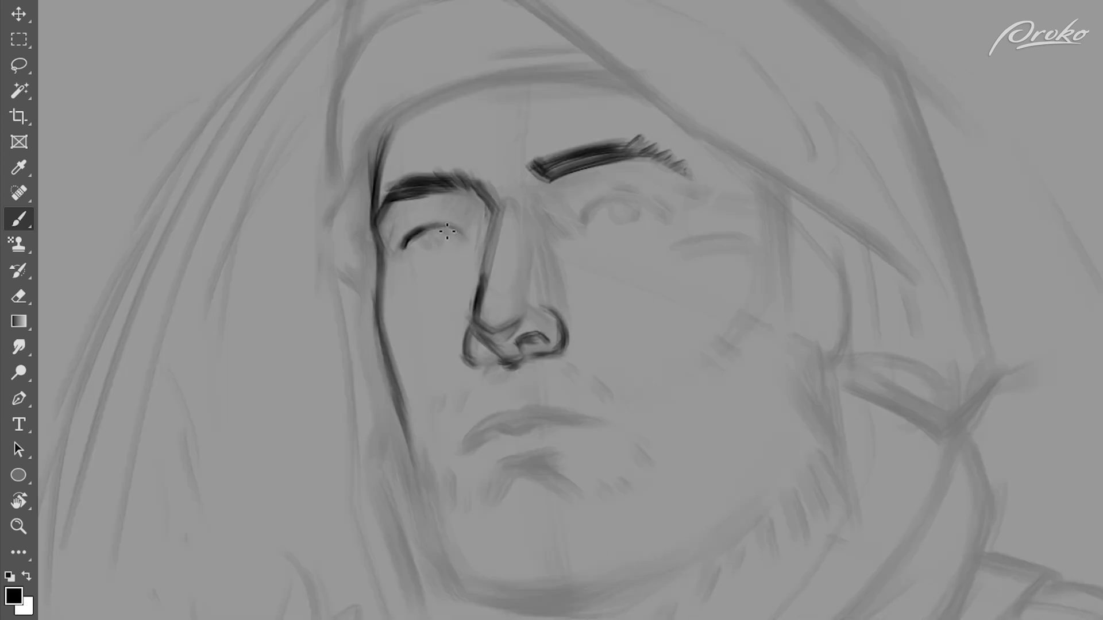
Step: Define the far eye's lid and iris, and draw the beard's far edge along the jaw
{"action": "mouse_move", "coordinate": [436, 229]}
{"action": "left_mouse_down"}
{"action": "mouse_move", "coordinate": [468, 240]}
{"action": "mouse_move", "coordinate": [408, 248]}
{"action": "left_mouse_up"}
{"action": "mouse_move", "coordinate": [454, 217]}
{"action": "left_mouse_down"}
{"action": "mouse_move", "coordinate": [470, 231]}
{"action": "mouse_move", "coordinate": [407, 223]}
{"action": "mouse_move", "coordinate": [435, 217]}
{"action": "mouse_move", "coordinate": [428, 244]}
{"action": "mouse_move", "coordinate": [443, 231]}
{"action": "mouse_move", "coordinate": [448, 246]}
{"action": "left_mouse_up"}
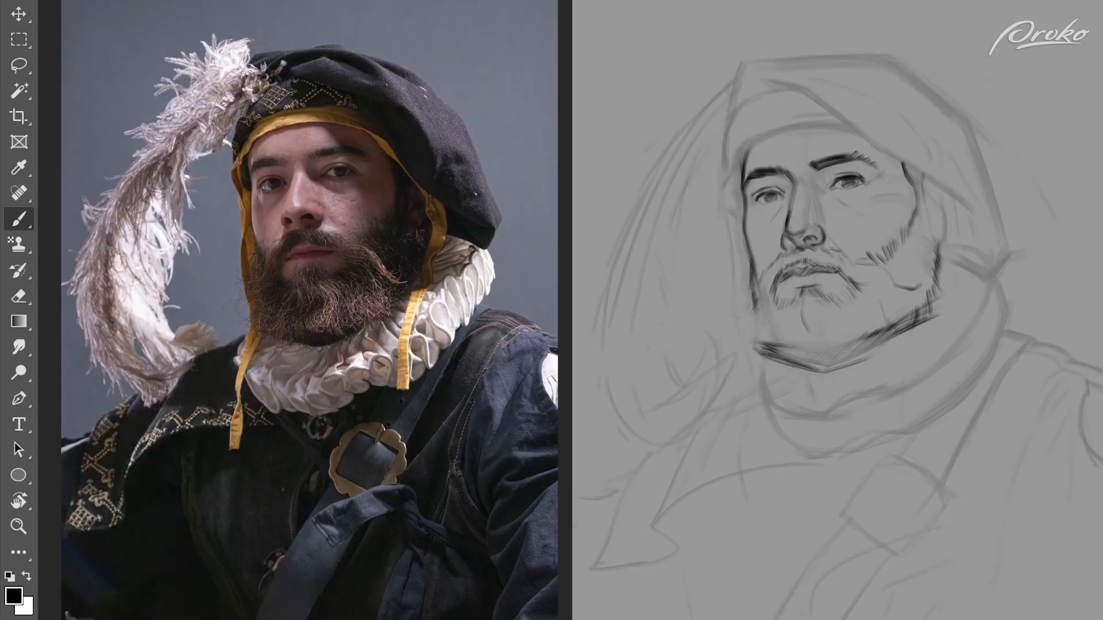
{"action": "left_click_drag", "start_coordinate": [758, 351], "coordinate": [755, 276]}
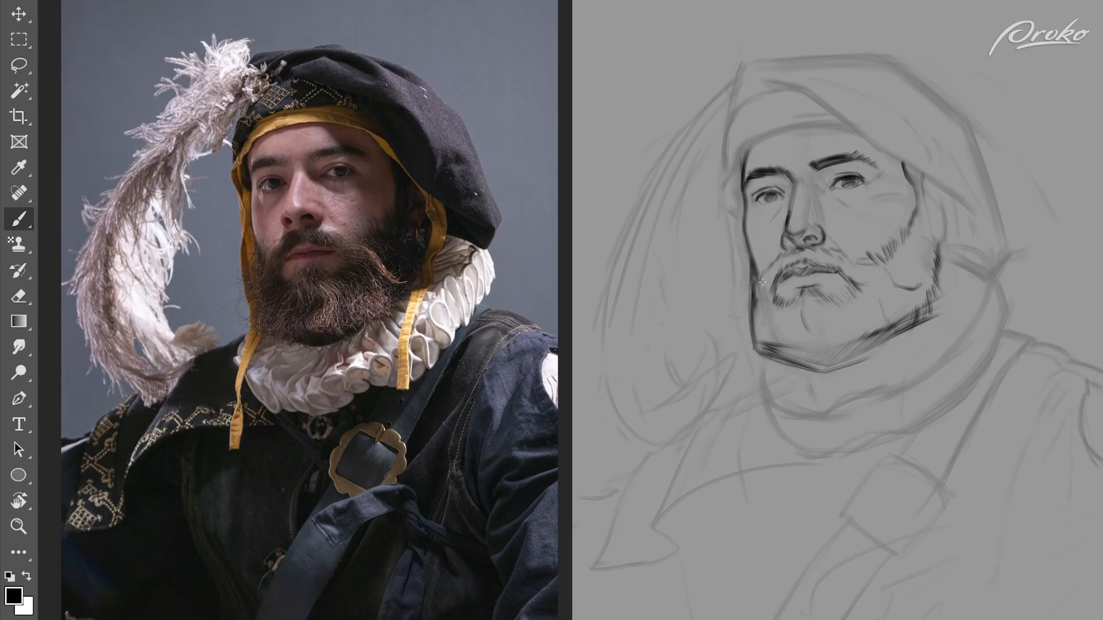
Step: Hatch dark strokes along the beard's lower edge under the chin and clean up stray marks at the jaw
{"action": "mouse_move", "coordinate": [926, 323]}
{"action": "left_mouse_down"}
{"action": "mouse_move", "coordinate": [845, 363]}
{"action": "mouse_move", "coordinate": [874, 353]}
{"action": "left_mouse_up"}
{"action": "left_click_drag", "start_coordinate": [754, 348], "coordinate": [829, 354]}
{"action": "mouse_move", "coordinate": [820, 356]}
{"action": "left_mouse_down"}
{"action": "mouse_move", "coordinate": [905, 317]}
{"action": "mouse_move", "coordinate": [821, 360]}
{"action": "left_mouse_up"}
{"action": "mouse_move", "coordinate": [822, 351]}
{"action": "left_mouse_down"}
{"action": "mouse_move", "coordinate": [772, 359]}
{"action": "mouse_move", "coordinate": [831, 342]}
{"action": "mouse_move", "coordinate": [818, 338]}
{"action": "left_mouse_up"}
{"action": "key", "text": "e"}
{"action": "key", "text": "b"}
{"action": "key", "text": "e"}
{"action": "mouse_move", "coordinate": [903, 305]}
{"action": "left_mouse_down"}
{"action": "mouse_move", "coordinate": [876, 325]}
{"action": "mouse_move", "coordinate": [909, 313]}
{"action": "mouse_move", "coordinate": [893, 330]}
{"action": "left_mouse_up"}
{"action": "key", "text": "b"}
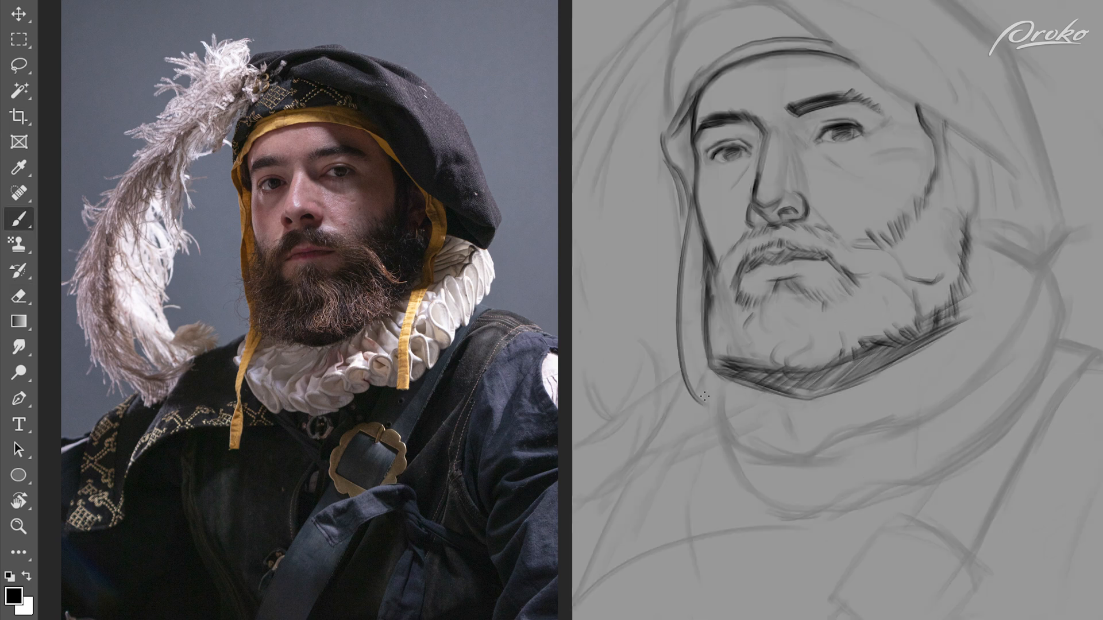
Step: Draw the ruff's inner contour curving beneath the beard and up toward the back of the hat
{"action": "mouse_move", "coordinate": [707, 360]}
{"action": "left_mouse_down"}
{"action": "mouse_move", "coordinate": [693, 420]}
{"action": "mouse_move", "coordinate": [811, 457]}
{"action": "left_mouse_up"}
{"action": "key", "text": "ctrl+z"}
{"action": "left_click_drag", "start_coordinate": [688, 410], "coordinate": [792, 461]}
{"action": "left_click_drag", "start_coordinate": [704, 440], "coordinate": [805, 465]}
{"action": "mouse_move", "coordinate": [707, 363]}
{"action": "left_mouse_down"}
{"action": "mouse_move", "coordinate": [736, 452]}
{"action": "mouse_move", "coordinate": [880, 434]}
{"action": "mouse_move", "coordinate": [949, 402]}
{"action": "mouse_move", "coordinate": [1048, 289]}
{"action": "left_mouse_up"}
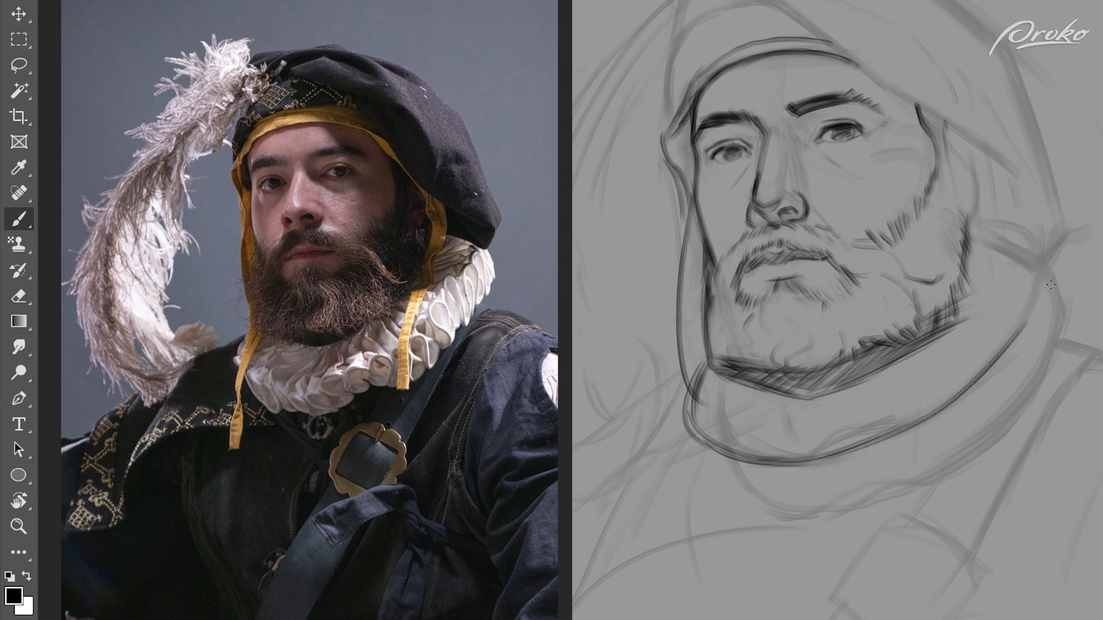
Step: Outline the ruff's outer lower edge and the wavy line separating its top surface from the pleated band
{"action": "mouse_move", "coordinate": [689, 386]}
{"action": "left_mouse_down"}
{"action": "mouse_move", "coordinate": [985, 214]}
{"action": "mouse_move", "coordinate": [1019, 339]}
{"action": "left_mouse_up"}
{"action": "mouse_move", "coordinate": [681, 410]}
{"action": "left_mouse_down"}
{"action": "mouse_move", "coordinate": [1034, 223]}
{"action": "mouse_move", "coordinate": [982, 379]}
{"action": "left_mouse_up"}
{"action": "key", "text": "ctrl+z"}
{"action": "key", "text": "ctrl+z"}
{"action": "left_click_drag", "start_coordinate": [1047, 259], "coordinate": [1014, 340]}
{"action": "mouse_move", "coordinate": [683, 425]}
{"action": "left_mouse_down"}
{"action": "mouse_move", "coordinate": [736, 483]}
{"action": "mouse_move", "coordinate": [831, 503]}
{"action": "left_mouse_up"}
{"action": "mouse_move", "coordinate": [1050, 259]}
{"action": "left_mouse_down"}
{"action": "mouse_move", "coordinate": [999, 431]}
{"action": "mouse_move", "coordinate": [939, 476]}
{"action": "mouse_move", "coordinate": [824, 505]}
{"action": "left_mouse_up"}
{"action": "left_click_drag", "start_coordinate": [983, 380], "coordinate": [804, 462]}
Step: Erase overlapping lines on the ruff and redraw its wavy middle contour and bottom edge
{"action": "key", "text": "e"}
{"action": "mouse_move", "coordinate": [844, 454]}
{"action": "left_mouse_down"}
{"action": "mouse_move", "coordinate": [940, 423]}
{"action": "mouse_move", "coordinate": [825, 506]}
{"action": "mouse_move", "coordinate": [1016, 427]}
{"action": "left_mouse_up"}
{"action": "key", "text": "b"}
{"action": "key", "text": "e"}
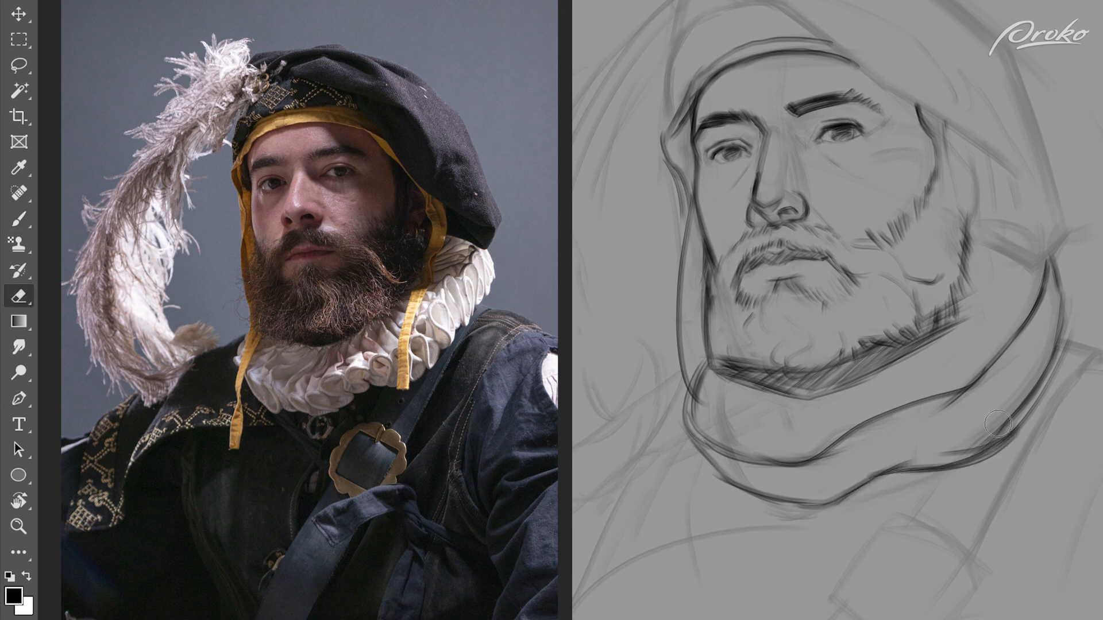
{"action": "left_click_drag", "start_coordinate": [970, 394], "coordinate": [827, 453]}
{"action": "key", "text": "b"}
{"action": "left_click_drag", "start_coordinate": [753, 509], "coordinate": [885, 472]}
{"action": "left_click_drag", "start_coordinate": [989, 373], "coordinate": [791, 462]}
{"action": "mouse_move", "coordinate": [845, 443]}
{"action": "left_mouse_down"}
{"action": "mouse_move", "coordinate": [951, 401]}
{"action": "mouse_move", "coordinate": [1043, 261]}
{"action": "left_mouse_up"}
{"action": "left_click_drag", "start_coordinate": [1045, 262], "coordinate": [987, 383]}
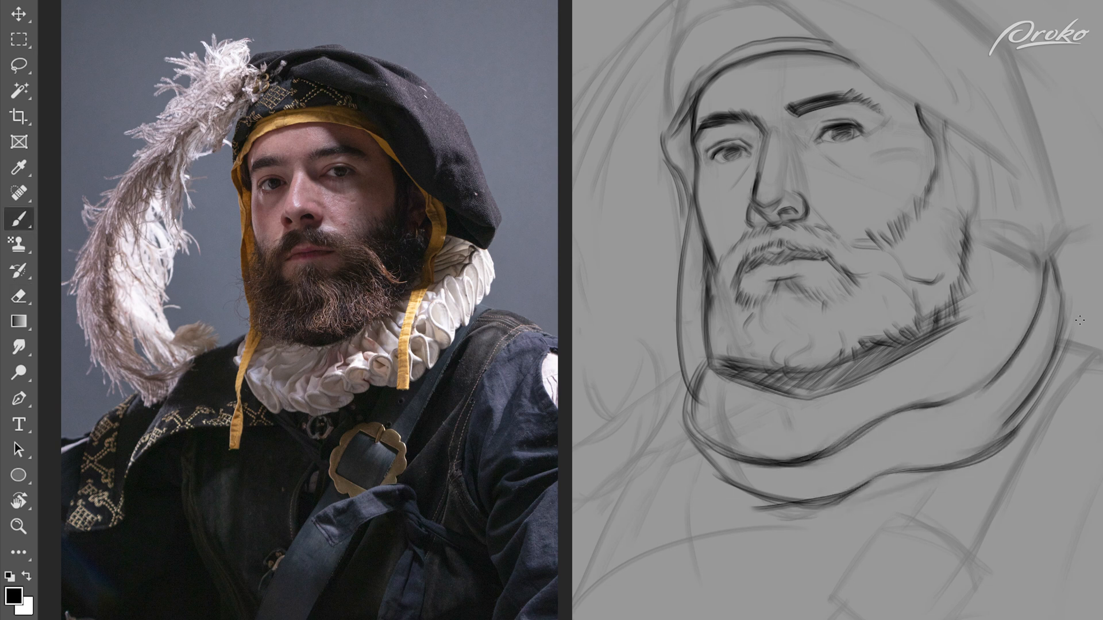
Step: Clean up the ruff's outer side edge and fill the lower band with curved pleat lines
{"action": "key", "text": "e"}
{"action": "left_click_drag", "start_coordinate": [1061, 313], "coordinate": [980, 454]}
{"action": "key", "text": "b"}
{"action": "left_click_drag", "start_coordinate": [1055, 273], "coordinate": [1001, 448]}
{"action": "mouse_move", "coordinate": [1051, 303]}
{"action": "left_mouse_down"}
{"action": "mouse_move", "coordinate": [1004, 396]}
{"action": "mouse_move", "coordinate": [838, 468]}
{"action": "mouse_move", "coordinate": [724, 462]}
{"action": "mouse_move", "coordinate": [729, 478]}
{"action": "left_mouse_up"}
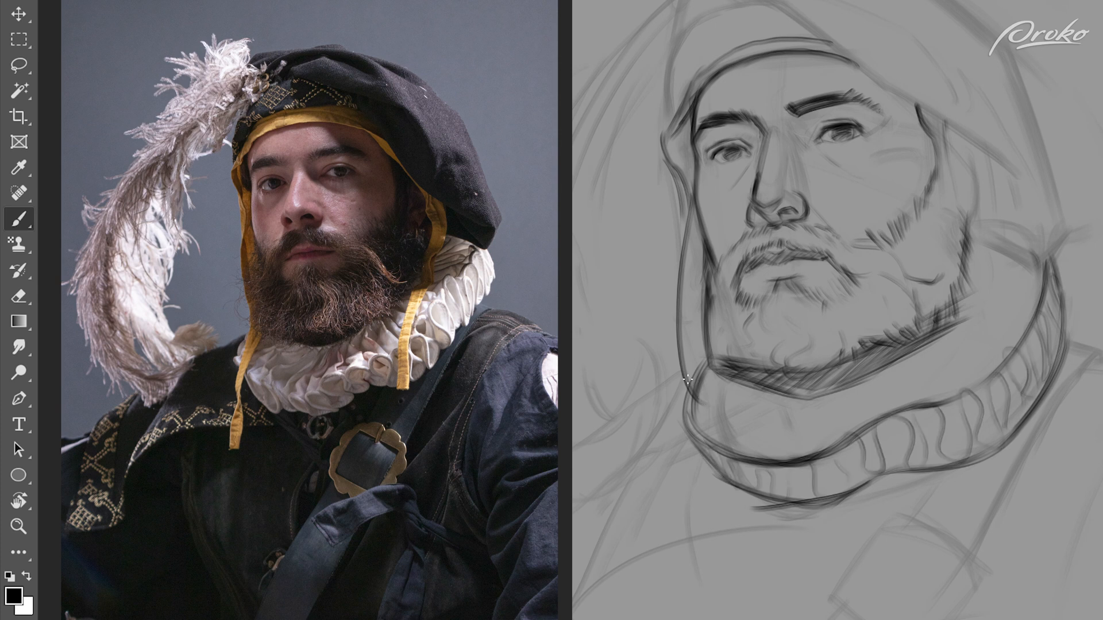
{"action": "left_click_drag", "start_coordinate": [1026, 262], "coordinate": [1041, 302]}
{"action": "left_click_drag", "start_coordinate": [1046, 261], "coordinate": [1060, 313]}
Step: Draw fold lines across the ruff's upper surface and the hat's cord hanging down over the chest
{"action": "left_click_drag", "start_coordinate": [736, 379], "coordinate": [704, 395]}
{"action": "left_click_drag", "start_coordinate": [801, 406], "coordinate": [762, 448]}
{"action": "mouse_move", "coordinate": [895, 357]}
{"action": "left_mouse_down"}
{"action": "mouse_move", "coordinate": [894, 392]}
{"action": "mouse_move", "coordinate": [910, 407]}
{"action": "left_mouse_up"}
{"action": "left_click_drag", "start_coordinate": [927, 344], "coordinate": [998, 368]}
{"action": "left_click_drag", "start_coordinate": [966, 311], "coordinate": [1035, 304]}
{"action": "left_click_drag", "start_coordinate": [974, 274], "coordinate": [1011, 260]}
{"action": "left_click_drag", "start_coordinate": [721, 379], "coordinate": [686, 573]}
{"action": "left_click_drag", "start_coordinate": [686, 402], "coordinate": [688, 547]}
Step: Outline the hat's brim fold above the forehead and the top contour of the crown
{"action": "key", "text": "ctrl+minus"}
{"action": "mouse_move", "coordinate": [750, 107]}
{"action": "left_mouse_down"}
{"action": "mouse_move", "coordinate": [800, 89]}
{"action": "mouse_move", "coordinate": [764, 94]}
{"action": "mouse_move", "coordinate": [739, 121]}
{"action": "left_mouse_up"}
{"action": "key", "text": "e"}
{"action": "left_click_drag", "start_coordinate": [796, 79], "coordinate": [963, 201]}
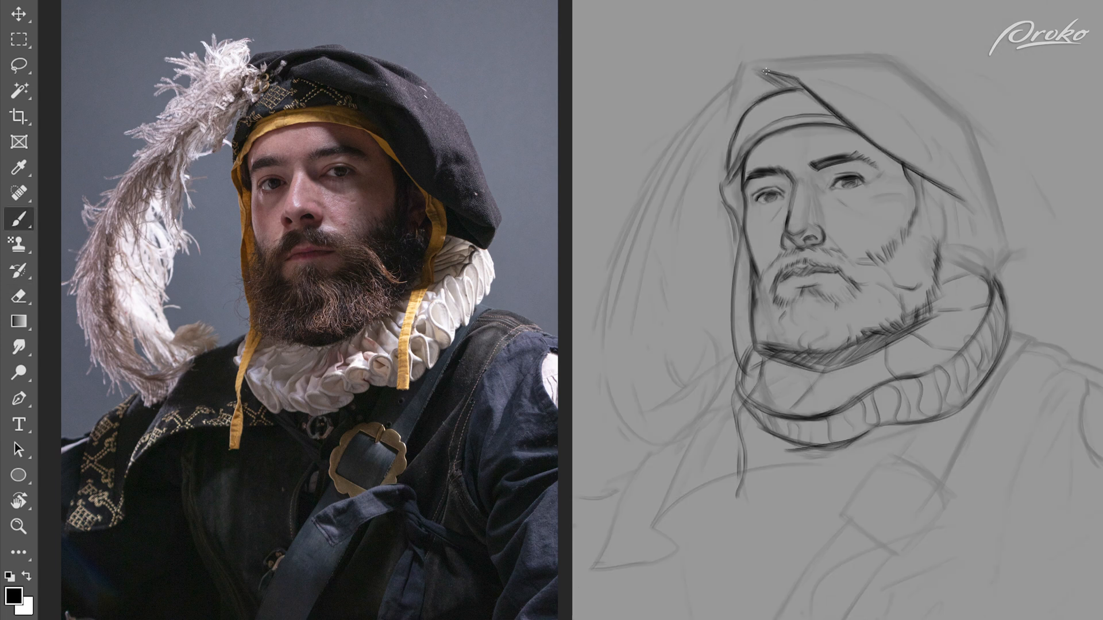
{"action": "left_click_drag", "start_coordinate": [741, 64], "coordinate": [726, 111]}
{"action": "left_click_drag", "start_coordinate": [754, 58], "coordinate": [912, 77]}
{"action": "left_click_drag", "start_coordinate": [803, 57], "coordinate": [913, 78]}
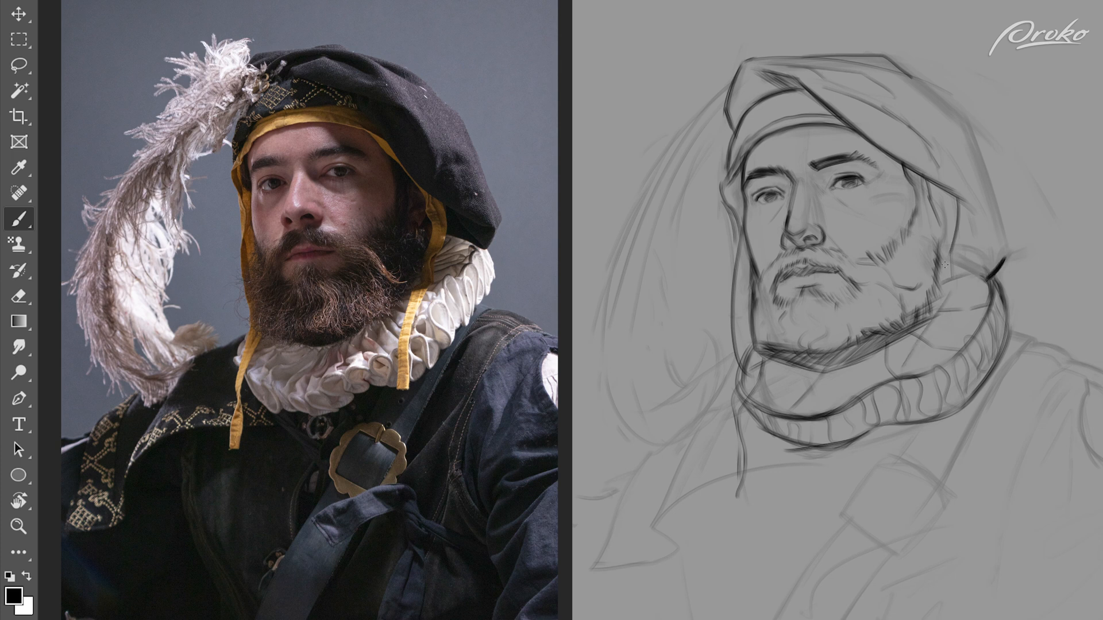
Step: Erase the straight brim line and redraw it as a dark curve from the forehead down past the ear
{"action": "key", "text": "e"}
{"action": "left_click_drag", "start_coordinate": [835, 113], "coordinate": [977, 218]}
{"action": "left_click_drag", "start_coordinate": [816, 96], "coordinate": [974, 216]}
{"action": "key", "text": "b"}
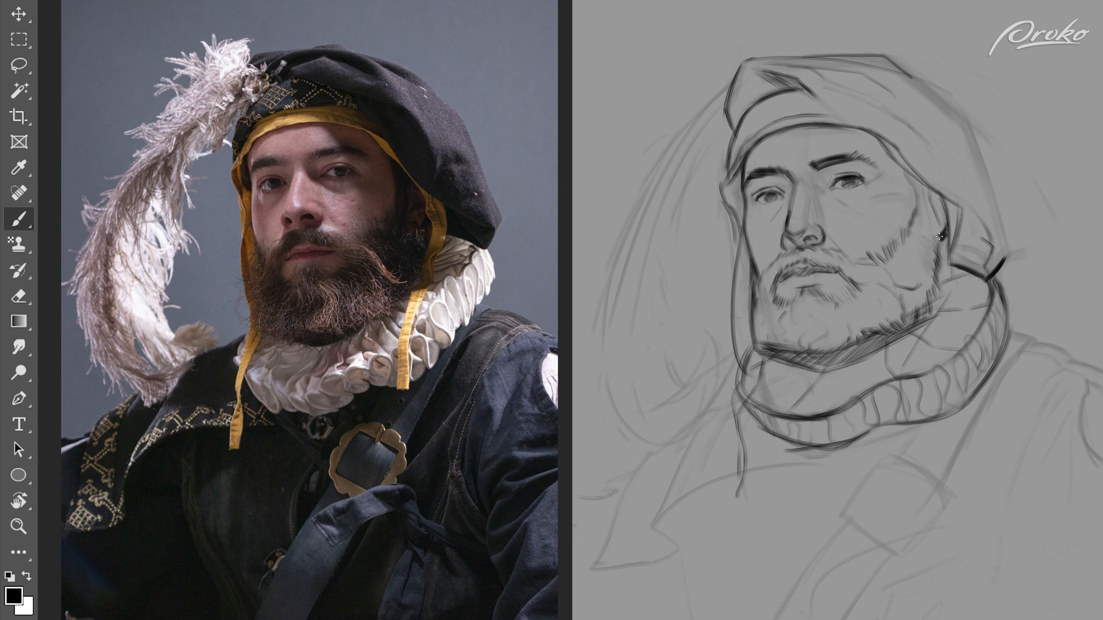
{"action": "mouse_move", "coordinate": [877, 112]}
{"action": "left_mouse_down"}
{"action": "mouse_move", "coordinate": [948, 199]}
{"action": "mouse_move", "coordinate": [971, 208]}
{"action": "left_mouse_up"}
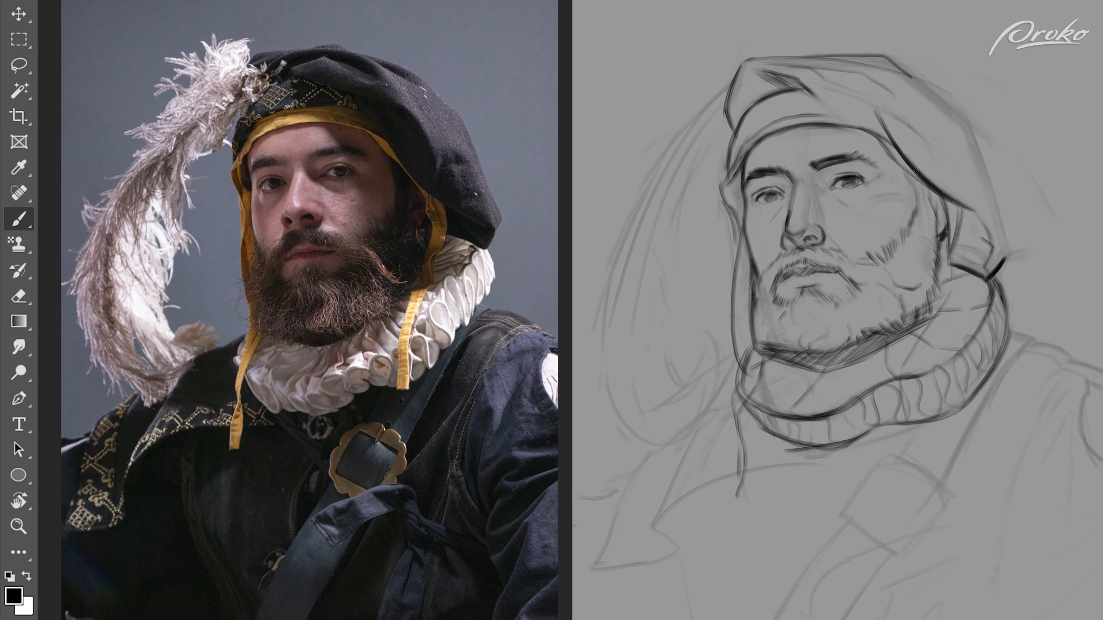
{"action": "left_click_drag", "start_coordinate": [867, 107], "coordinate": [921, 172]}
Step: Draw the hat's outer contour down to the ruff, add fabric folds, and hatch the shadow beside the brim
{"action": "left_click_drag", "start_coordinate": [761, 70], "coordinate": [881, 123]}
{"action": "mouse_move", "coordinate": [871, 68]}
{"action": "left_mouse_down"}
{"action": "mouse_move", "coordinate": [946, 101]}
{"action": "mouse_move", "coordinate": [997, 218]}
{"action": "mouse_move", "coordinate": [988, 278]}
{"action": "left_mouse_up"}
{"action": "left_click_drag", "start_coordinate": [896, 94], "coordinate": [947, 182]}
{"action": "key", "text": "e"}
{"action": "left_click_drag", "start_coordinate": [908, 118], "coordinate": [918, 131]}
{"action": "left_click_drag", "start_coordinate": [861, 92], "coordinate": [848, 76]}
{"action": "key", "text": "b"}
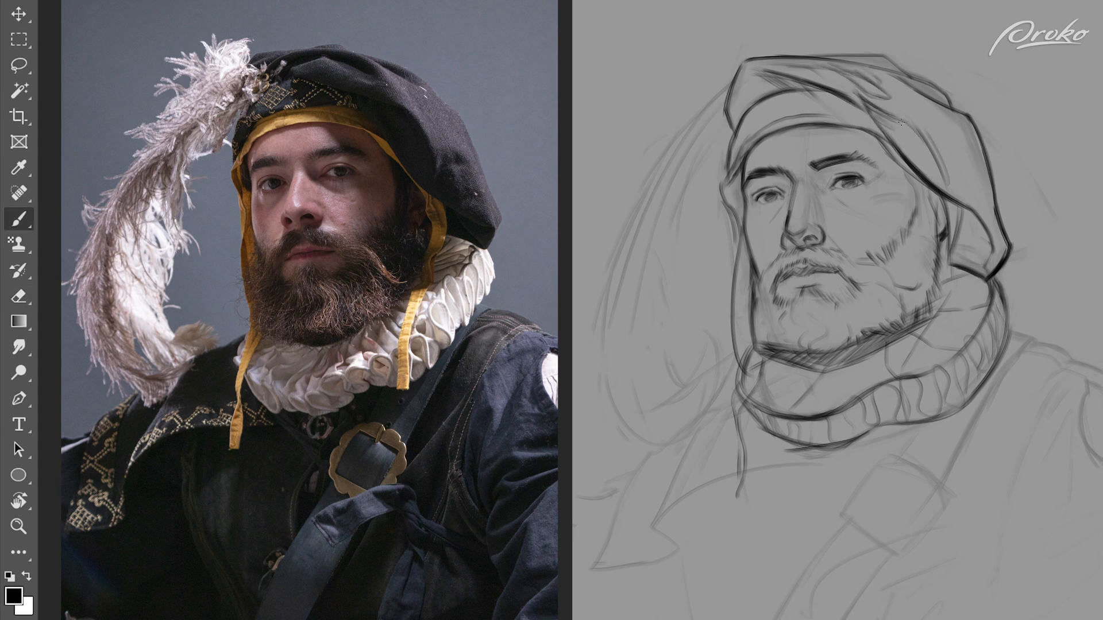
{"action": "left_click_drag", "start_coordinate": [894, 121], "coordinate": [949, 193]}
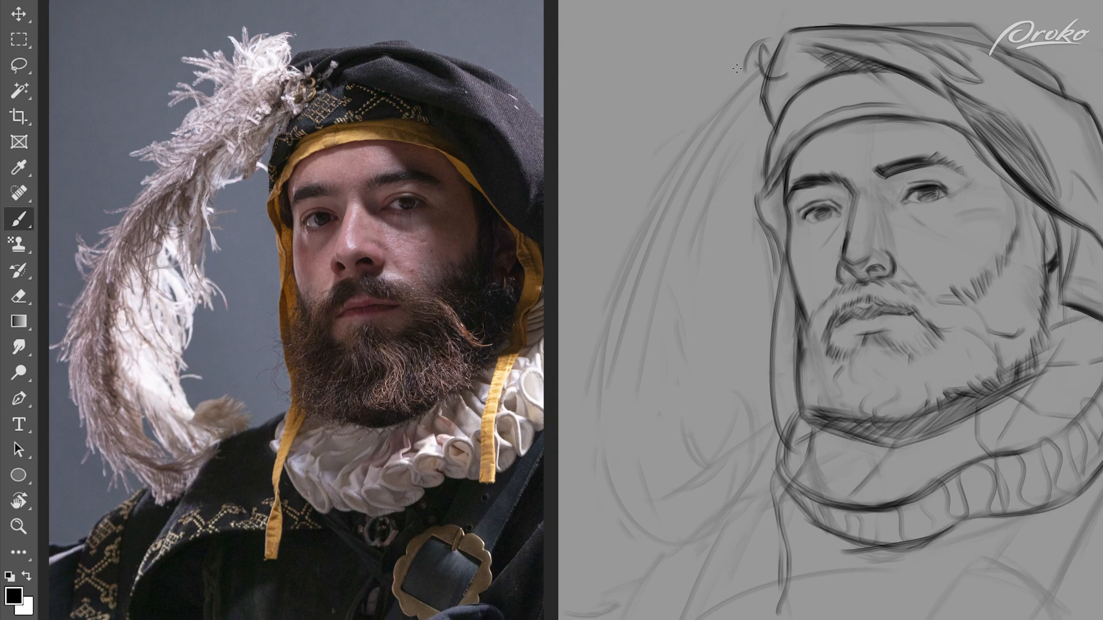
Step: Sketch the feather's wispy start at the hat and its long outer edge sweeping downward
{"action": "left_click_drag", "start_coordinate": [748, 67], "coordinate": [710, 93]}
{"action": "left_click_drag", "start_coordinate": [703, 88], "coordinate": [673, 123]}
{"action": "left_click_drag", "start_coordinate": [786, 91], "coordinate": [734, 158]}
{"action": "mouse_move", "coordinate": [747, 136]}
{"action": "left_mouse_down"}
{"action": "mouse_move", "coordinate": [694, 172]}
{"action": "mouse_move", "coordinate": [632, 251]}
{"action": "left_mouse_up"}
{"action": "mouse_move", "coordinate": [706, 103]}
{"action": "left_mouse_down"}
{"action": "mouse_move", "coordinate": [607, 292]}
{"action": "mouse_move", "coordinate": [580, 410]}
{"action": "left_mouse_up"}
{"action": "key", "text": "ctrl+z"}
Step: Draw the feather's lower curve, inner edge and curling wisps, and refine its central sweep
{"action": "key", "text": "ctrl+z"}
{"action": "mouse_move", "coordinate": [739, 88]}
{"action": "left_mouse_down"}
{"action": "mouse_move", "coordinate": [653, 217]}
{"action": "mouse_move", "coordinate": [583, 469]}
{"action": "left_mouse_up"}
{"action": "left_click_drag", "start_coordinate": [594, 420], "coordinate": [676, 554]}
{"action": "mouse_move", "coordinate": [755, 149]}
{"action": "left_mouse_down"}
{"action": "mouse_move", "coordinate": [681, 265]}
{"action": "mouse_move", "coordinate": [696, 298]}
{"action": "left_mouse_up"}
{"action": "key", "text": "ctrl+z"}
{"action": "left_click_drag", "start_coordinate": [707, 215], "coordinate": [689, 380]}
{"action": "left_click_drag", "start_coordinate": [676, 304], "coordinate": [678, 460]}
{"action": "left_click_drag", "start_coordinate": [667, 415], "coordinate": [688, 467]}
{"action": "left_click_drag", "start_coordinate": [658, 472], "coordinate": [705, 482]}
{"action": "key", "text": "e"}
{"action": "key", "text": "b"}
{"action": "mouse_move", "coordinate": [767, 133]}
{"action": "left_mouse_down"}
{"action": "mouse_move", "coordinate": [711, 219]}
{"action": "mouse_move", "coordinate": [697, 325]}
{"action": "left_mouse_up"}
{"action": "key", "text": "ctrl+z"}
{"action": "left_click_drag", "start_coordinate": [767, 77], "coordinate": [600, 373]}
{"action": "key", "text": "ctrl+z"}
{"action": "left_click_drag", "start_coordinate": [742, 139], "coordinate": [630, 275]}
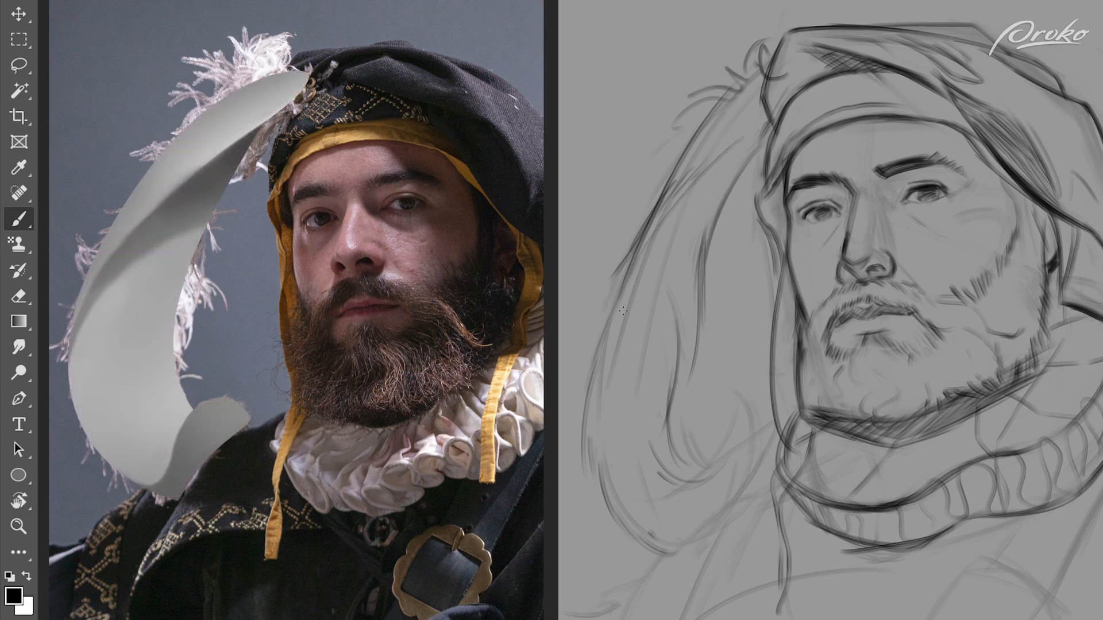
Step: Hatch a shadow under the feather's upper fold and strengthen its inner strands and lower curl
{"action": "left_click_drag", "start_coordinate": [767, 120], "coordinate": [628, 282]}
{"action": "left_click_drag", "start_coordinate": [770, 119], "coordinate": [619, 280]}
{"action": "left_click_drag", "start_coordinate": [722, 151], "coordinate": [602, 364]}
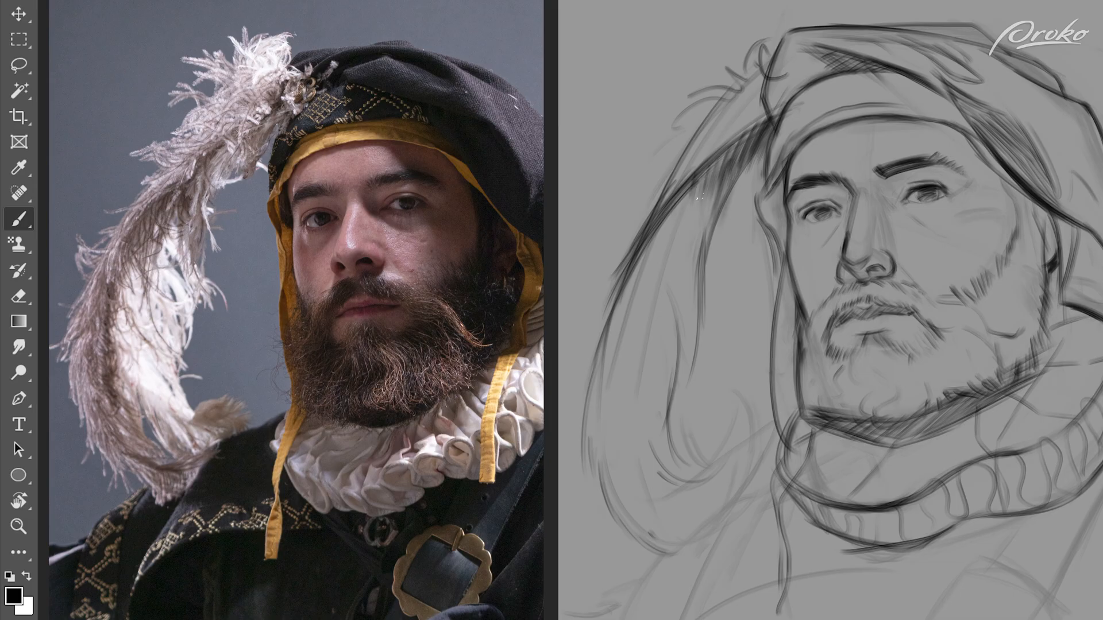
{"action": "left_click_drag", "start_coordinate": [708, 194], "coordinate": [679, 269]}
{"action": "left_click_drag", "start_coordinate": [682, 222], "coordinate": [665, 275]}
{"action": "left_click_drag", "start_coordinate": [681, 379], "coordinate": [700, 442]}
{"action": "left_click_drag", "start_coordinate": [671, 453], "coordinate": [704, 470]}
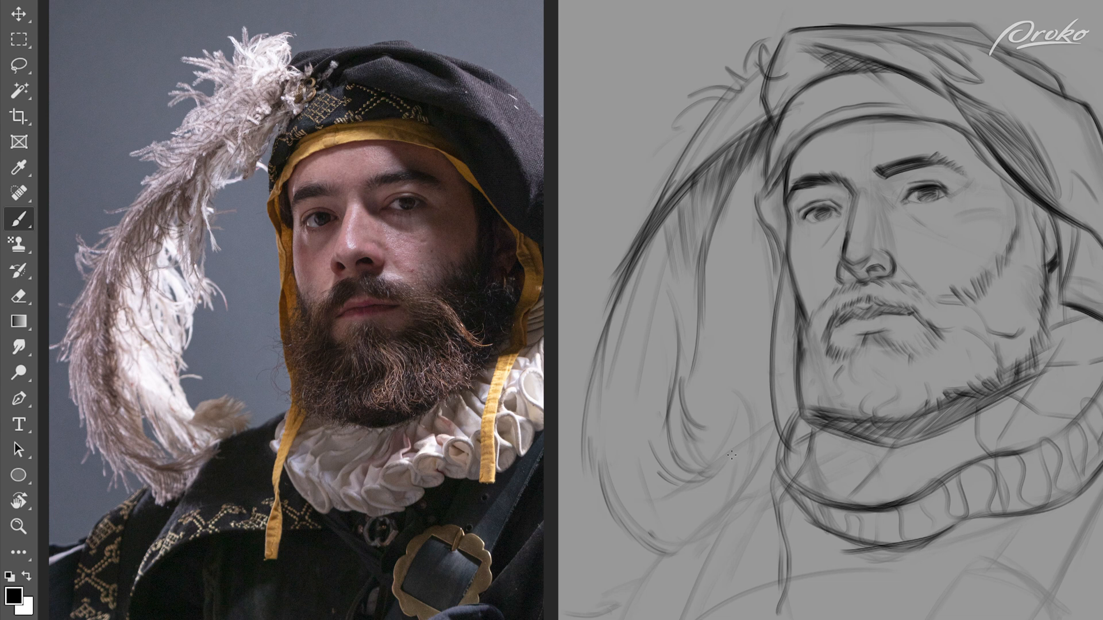
Step: Draw the feather's bottom contour and its curled tip resting above the shoulder
{"action": "left_click_drag", "start_coordinate": [703, 515], "coordinate": [682, 559]}
{"action": "mouse_move", "coordinate": [749, 415]}
{"action": "left_mouse_down"}
{"action": "mouse_move", "coordinate": [756, 456]}
{"action": "mouse_move", "coordinate": [716, 468]}
{"action": "left_mouse_up"}
{"action": "left_click_drag", "start_coordinate": [723, 453], "coordinate": [691, 543]}
{"action": "left_click_drag", "start_coordinate": [696, 480], "coordinate": [753, 415]}
{"action": "left_click_drag", "start_coordinate": [717, 418], "coordinate": [652, 546]}
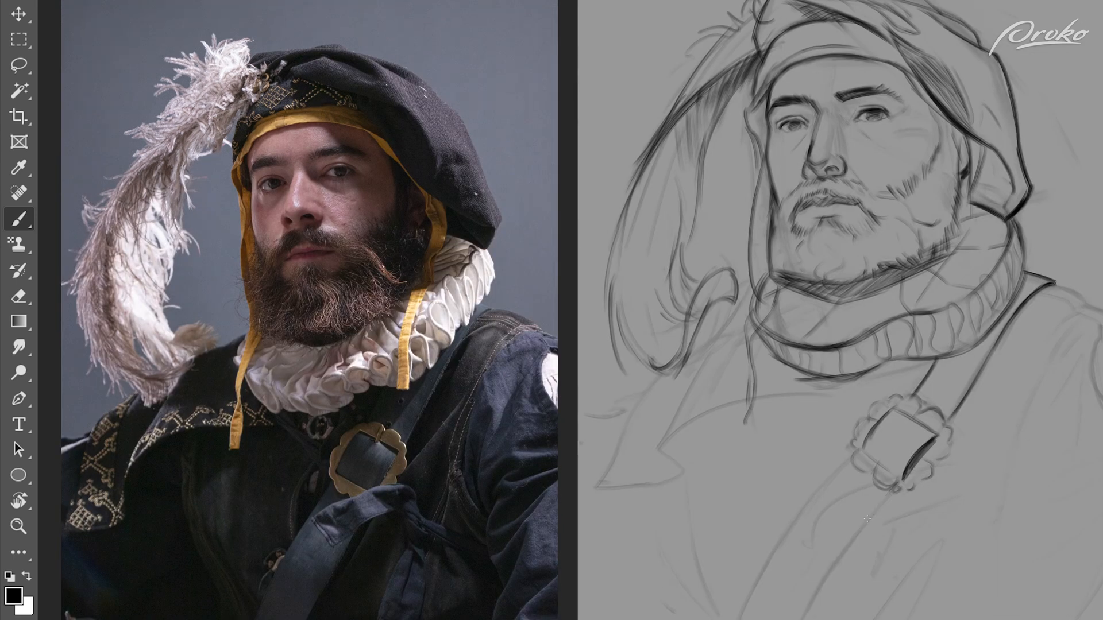
Step: Draw the chest strap and buckle, the button below the ruff, and the coat's pointed collar flap
{"action": "left_click_drag", "start_coordinate": [896, 487], "coordinate": [810, 604]}
{"action": "left_click_drag", "start_coordinate": [864, 531], "coordinate": [801, 619]}
{"action": "left_click_drag", "start_coordinate": [844, 462], "coordinate": [740, 619]}
{"action": "left_click_drag", "start_coordinate": [973, 437], "coordinate": [824, 543]}
{"action": "left_click_drag", "start_coordinate": [849, 389], "coordinate": [846, 404]}
{"action": "left_click_drag", "start_coordinate": [693, 416], "coordinate": [822, 396]}
{"action": "left_click_drag", "start_coordinate": [717, 345], "coordinate": [662, 442]}
{"action": "mouse_move", "coordinate": [696, 372]}
{"action": "left_mouse_down"}
{"action": "mouse_move", "coordinate": [660, 448]}
{"action": "mouse_move", "coordinate": [692, 463]}
{"action": "mouse_move", "coordinate": [596, 488]}
{"action": "left_mouse_up"}
{"action": "left_click_drag", "start_coordinate": [662, 374], "coordinate": [624, 452]}
{"action": "left_click_drag", "start_coordinate": [656, 384], "coordinate": [605, 420]}
Step: Outline the shoulder and sleeve and add fabric folds across the coat
{"action": "left_click_drag", "start_coordinate": [1089, 295], "coordinate": [1048, 326]}
{"action": "left_click_drag", "start_coordinate": [1060, 336], "coordinate": [989, 540]}
{"action": "left_click_drag", "start_coordinate": [1090, 356], "coordinate": [1094, 431]}
{"action": "left_click_drag", "start_coordinate": [1058, 376], "coordinate": [1024, 459]}
{"action": "left_click_drag", "start_coordinate": [1101, 454], "coordinate": [1039, 472]}
{"action": "left_click_drag", "start_coordinate": [1079, 495], "coordinate": [1020, 592]}
{"action": "left_click_drag", "start_coordinate": [854, 602], "coordinate": [940, 541]}
{"action": "left_click_drag", "start_coordinate": [958, 520], "coordinate": [909, 619]}
{"action": "left_click_drag", "start_coordinate": [710, 478], "coordinate": [681, 605]}
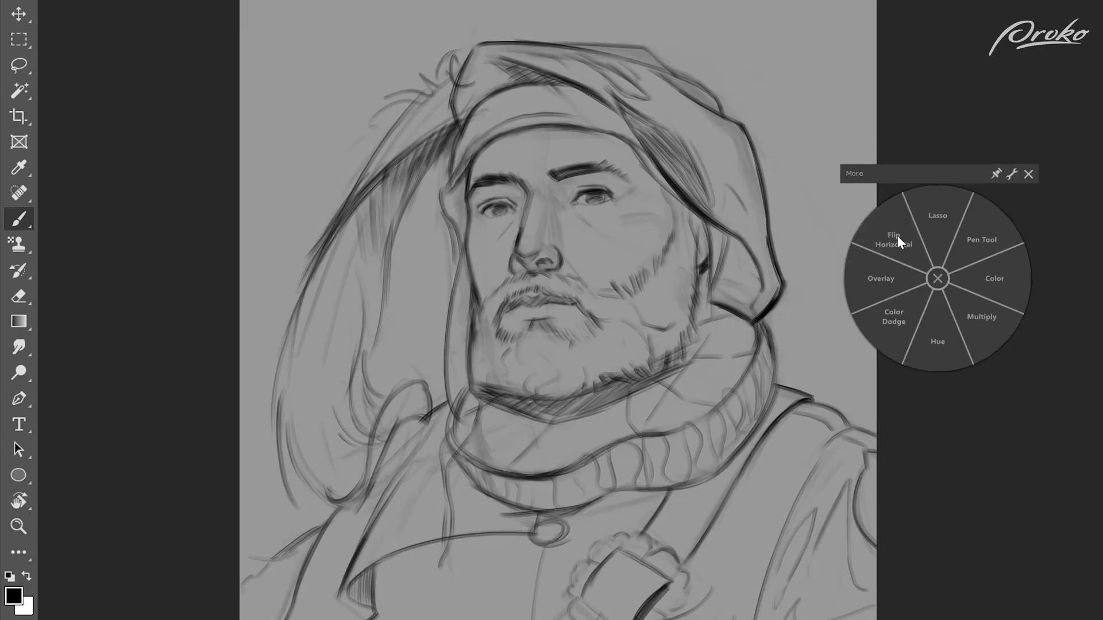
Step: Flip the canvas horizontally, lasso the eye on the hat's drooping side, and nudge it with the Move tool
{"action": "left_click", "coordinate": [898, 241]}
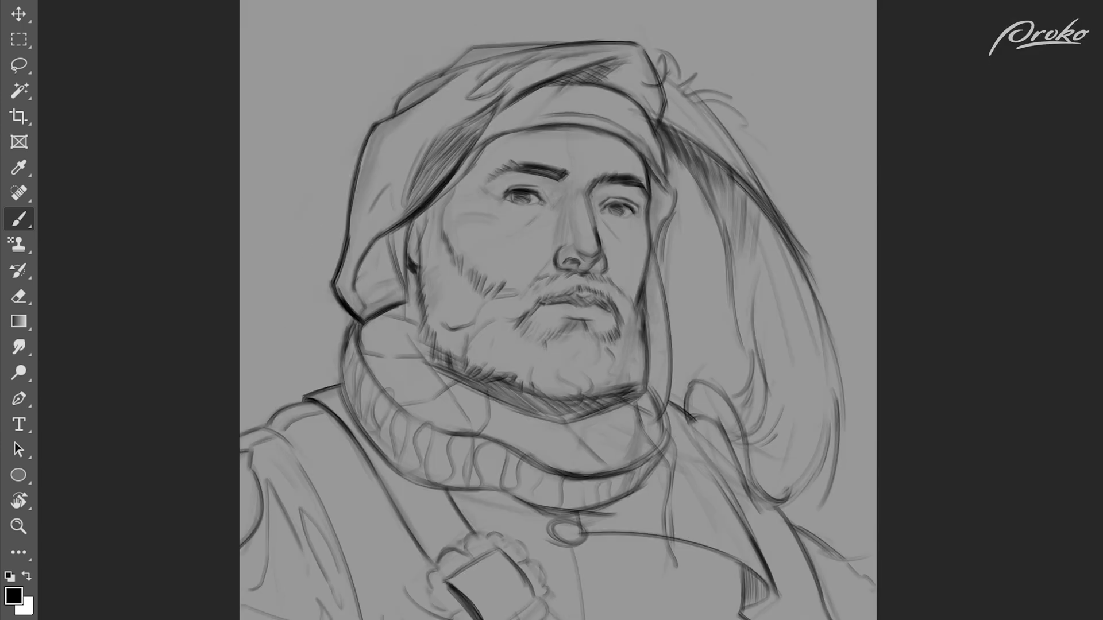
{"action": "key", "text": "l"}
{"action": "key", "text": "v"}
{"action": "mouse_move", "coordinate": [526, 218]}
{"action": "left_mouse_down"}
{"action": "mouse_move", "coordinate": [493, 207]}
{"action": "mouse_move", "coordinate": [512, 238]}
{"action": "left_mouse_up"}
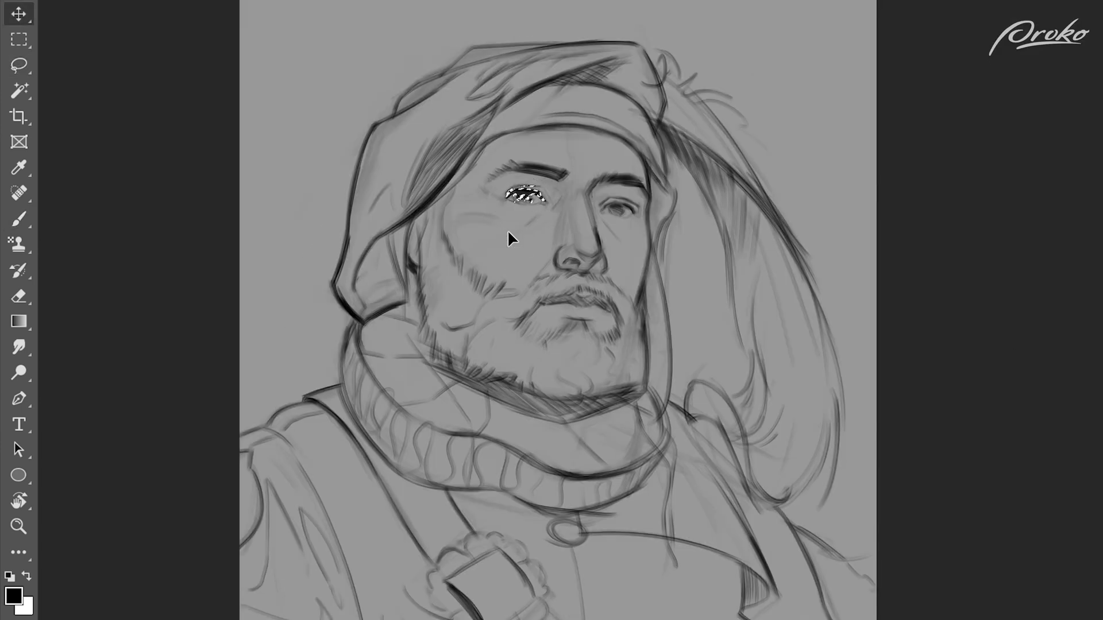
{"action": "key", "text": "ctrl+d"}
{"action": "key", "text": "b"}
Step: Lasso the strap buckle, shift it slightly with the Move tool, and deselect
{"action": "key", "text": "l"}
{"action": "left_click_drag", "start_coordinate": [561, 582], "coordinate": [483, 508]}
{"action": "key", "text": "v"}
{"action": "left_click_drag", "start_coordinate": [529, 563], "coordinate": [521, 557]}
{"action": "key", "text": "ctrl+d"}
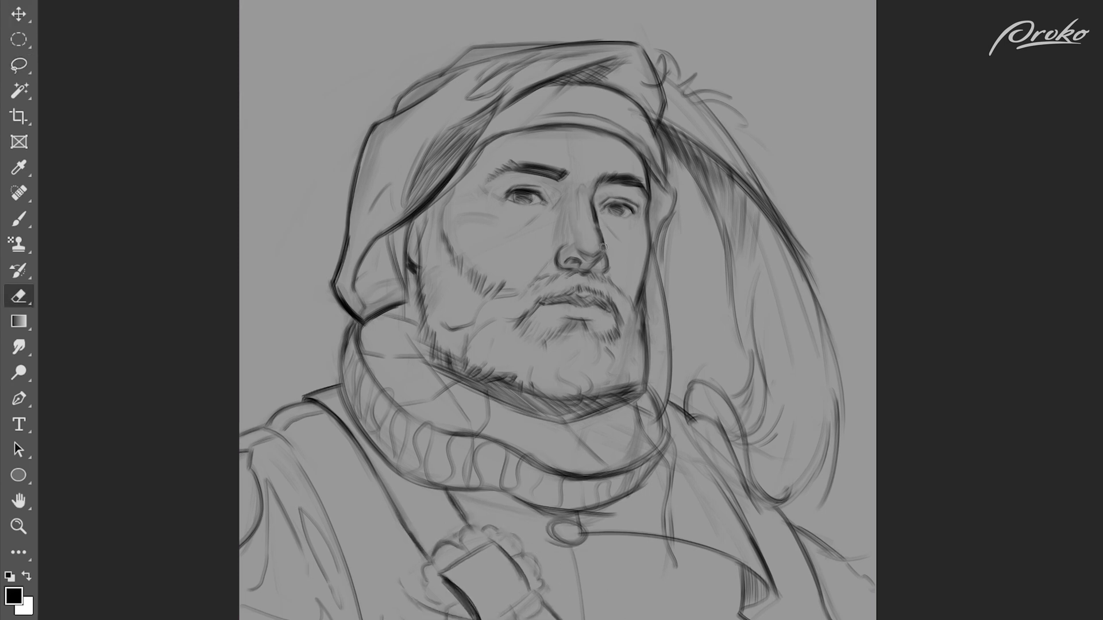
Step: Lasso the nose, adjust it slightly with Free Transform, and deselect
{"action": "key", "text": "l"}
{"action": "mouse_move", "coordinate": [618, 282]}
{"action": "left_mouse_down"}
{"action": "mouse_move", "coordinate": [578, 239]}
{"action": "mouse_move", "coordinate": [614, 285]}
{"action": "left_mouse_up"}
{"action": "key", "text": "ctrl+t"}
{"action": "left_click_drag", "start_coordinate": [549, 258], "coordinate": [545, 258]}
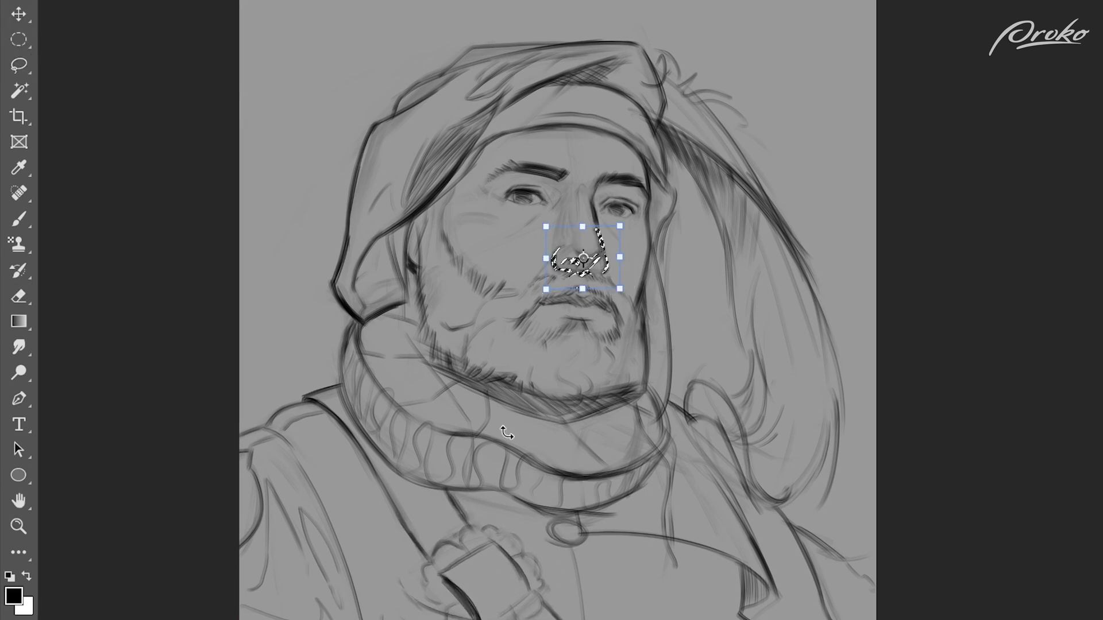
{"action": "key", "text": "Return"}
{"action": "key", "text": "ctrl+d"}
{"action": "key", "text": "b"}
Step: Create a new layer and cover the canvas with grey tones using a textured brush, darkening the background's upper areas
{"action": "key", "text": "ctrl+shift+n"}
{"action": "type", "text": "To"}
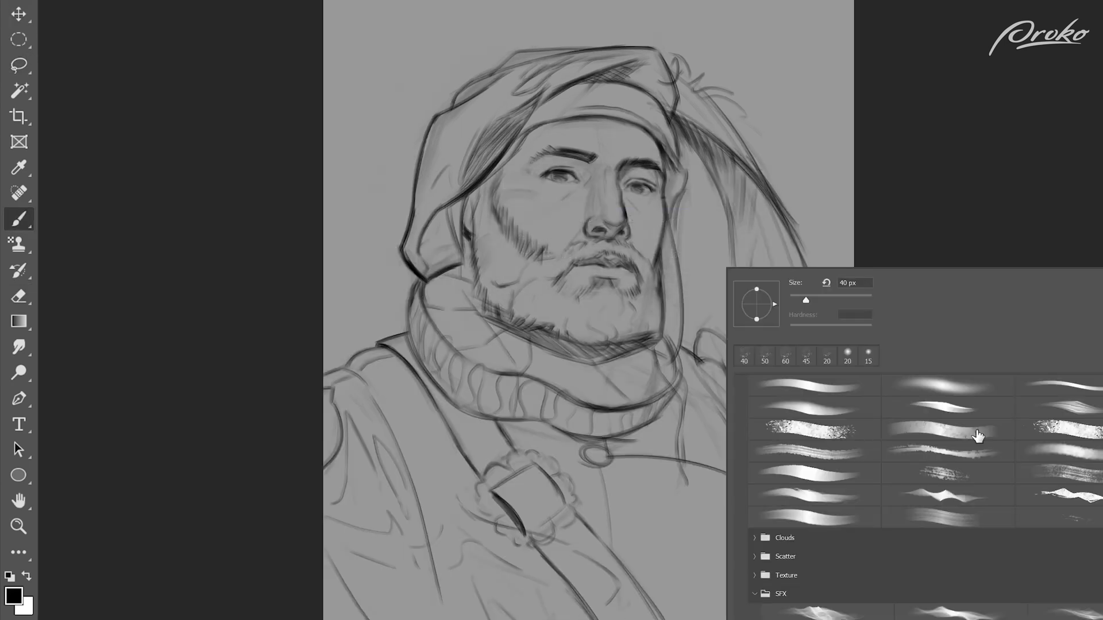
{"action": "left_click_drag", "start_coordinate": [678, 103], "coordinate": [833, 34]}
{"action": "left_click_drag", "start_coordinate": [345, 34], "coordinate": [661, 23]}
{"action": "left_click_drag", "start_coordinate": [746, 35], "coordinate": [806, 548]}
{"action": "mouse_move", "coordinate": [807, 595]}
{"action": "left_mouse_down"}
{"action": "mouse_move", "coordinate": [772, 113]}
{"action": "mouse_move", "coordinate": [416, 1]}
{"action": "mouse_move", "coordinate": [680, 6]}
{"action": "left_mouse_up"}
{"action": "left_click", "coordinate": [683, 5], "text": "alt"}
{"action": "mouse_move", "coordinate": [374, 131]}
{"action": "left_mouse_down"}
{"action": "mouse_move", "coordinate": [655, 92]}
{"action": "mouse_move", "coordinate": [838, 169]}
{"action": "left_mouse_up"}
{"action": "left_click", "coordinate": [424, 64], "text": "alt"}
{"action": "left_click_drag", "start_coordinate": [355, 161], "coordinate": [412, 147]}
{"action": "left_click_drag", "start_coordinate": [635, 178], "coordinate": [558, 181]}
{"action": "left_click", "coordinate": [636, 164], "text": "alt"}
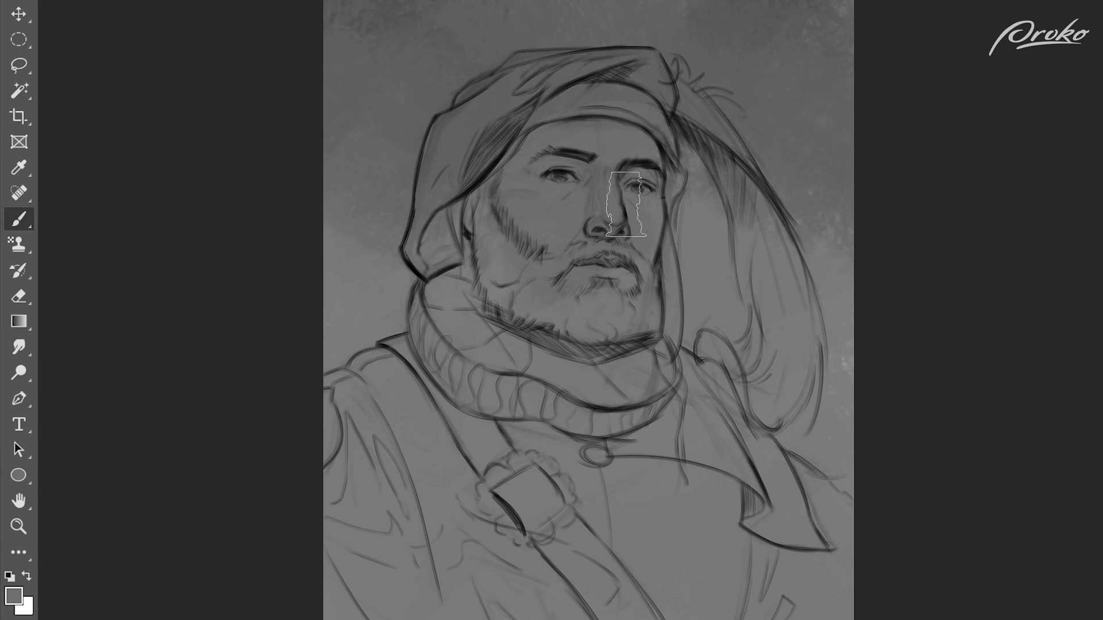
Step: Block in the hat and beard with dark grey and shade the ruff's pleated band
{"action": "mouse_move", "coordinate": [516, 85]}
{"action": "left_mouse_down"}
{"action": "mouse_move", "coordinate": [461, 137]}
{"action": "mouse_move", "coordinate": [543, 93]}
{"action": "mouse_move", "coordinate": [497, 150]}
{"action": "mouse_move", "coordinate": [492, 106]}
{"action": "mouse_move", "coordinate": [492, 180]}
{"action": "left_mouse_up"}
{"action": "key", "text": "x"}
{"action": "left_click", "coordinate": [535, 117], "text": "alt"}
{"action": "mouse_move", "coordinate": [543, 114]}
{"action": "left_mouse_down"}
{"action": "mouse_move", "coordinate": [586, 103]}
{"action": "mouse_move", "coordinate": [556, 104]}
{"action": "mouse_move", "coordinate": [667, 137]}
{"action": "mouse_move", "coordinate": [676, 157]}
{"action": "mouse_move", "coordinate": [669, 244]}
{"action": "left_mouse_up"}
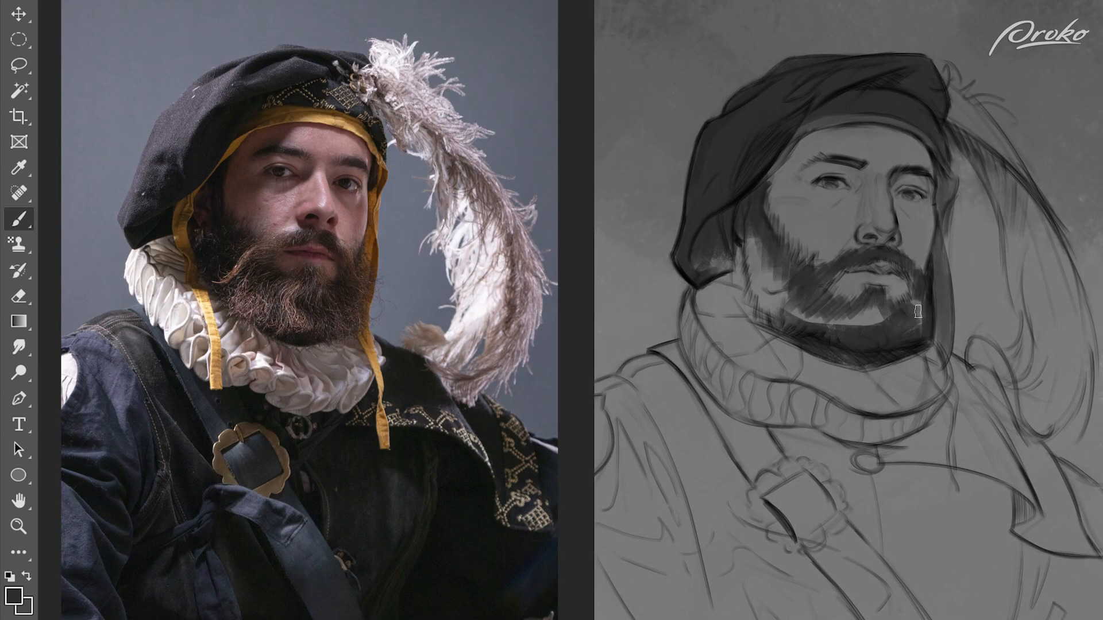
{"action": "mouse_move", "coordinate": [918, 312]}
{"action": "left_mouse_down"}
{"action": "mouse_move", "coordinate": [825, 319]}
{"action": "mouse_move", "coordinate": [820, 345]}
{"action": "mouse_move", "coordinate": [873, 425]}
{"action": "mouse_move", "coordinate": [725, 390]}
{"action": "left_mouse_up"}
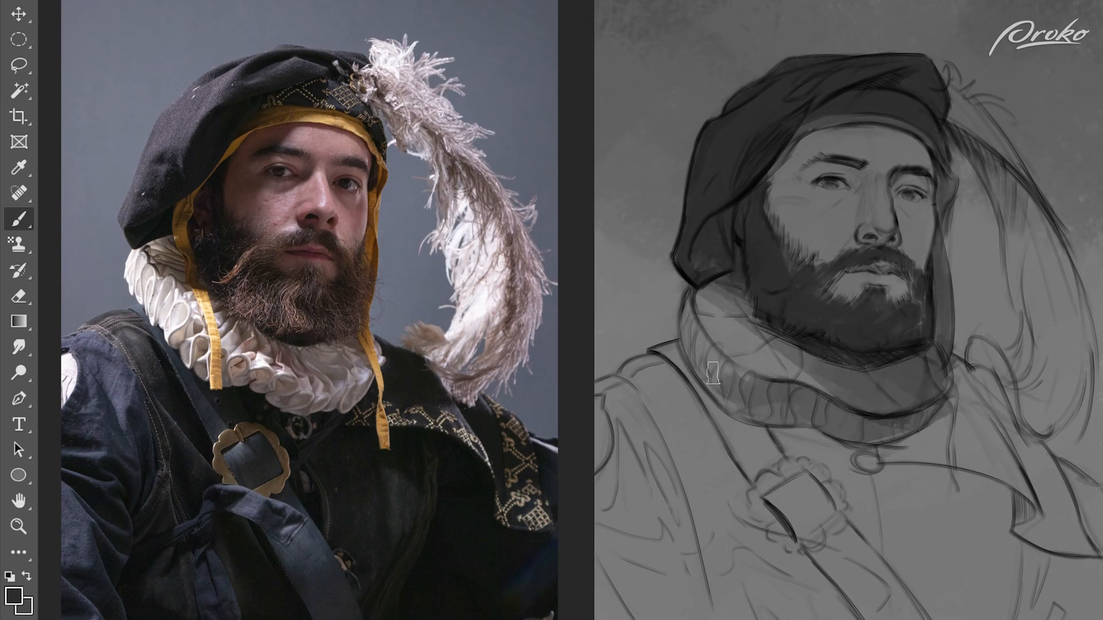
Step: Paint grey shadow shapes on the side of the forehead and around both eye sockets
{"action": "left_click_drag", "start_coordinate": [843, 109], "coordinate": [773, 247]}
{"action": "left_click_drag", "start_coordinate": [867, 129], "coordinate": [807, 241]}
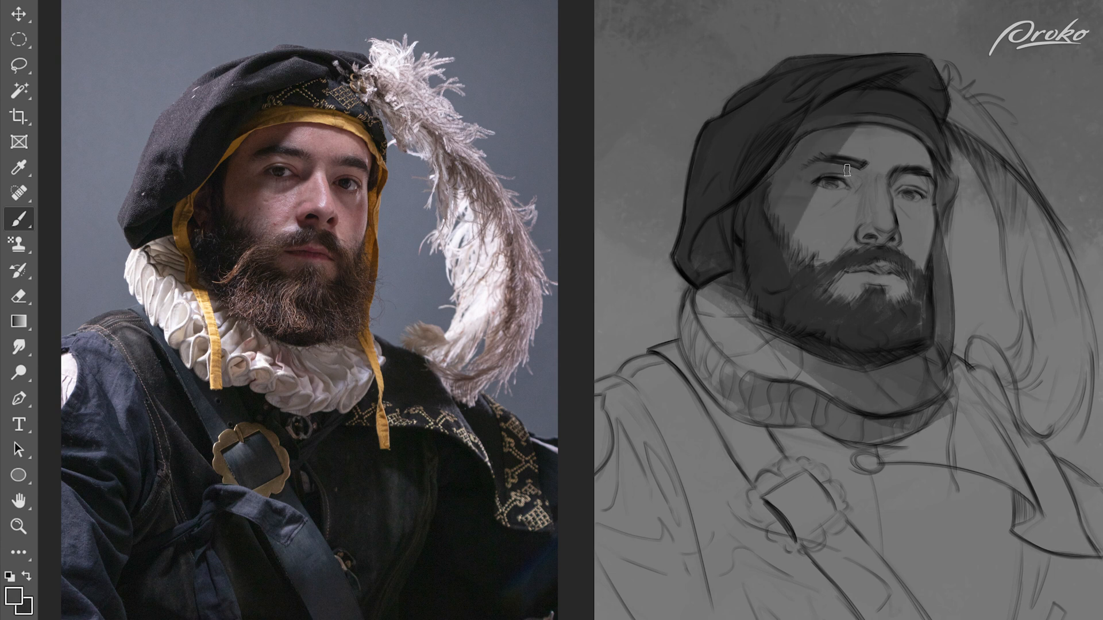
{"action": "mouse_move", "coordinate": [844, 193]}
{"action": "left_mouse_down"}
{"action": "mouse_move", "coordinate": [819, 202]}
{"action": "mouse_move", "coordinate": [863, 182]}
{"action": "left_mouse_up"}
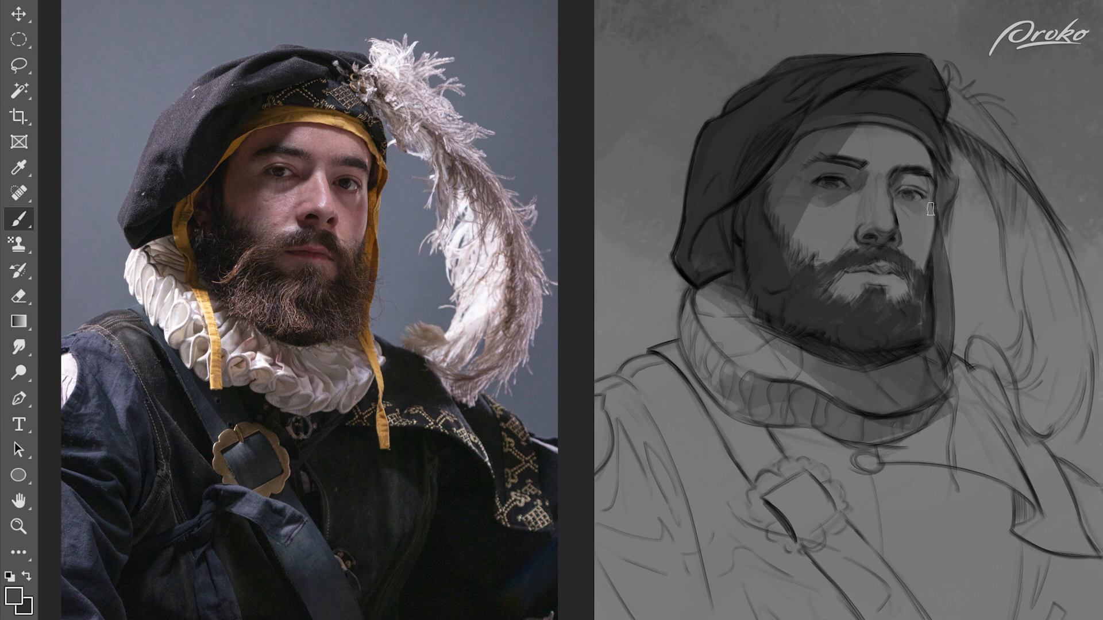
{"action": "left_click_drag", "start_coordinate": [902, 201], "coordinate": [927, 200]}
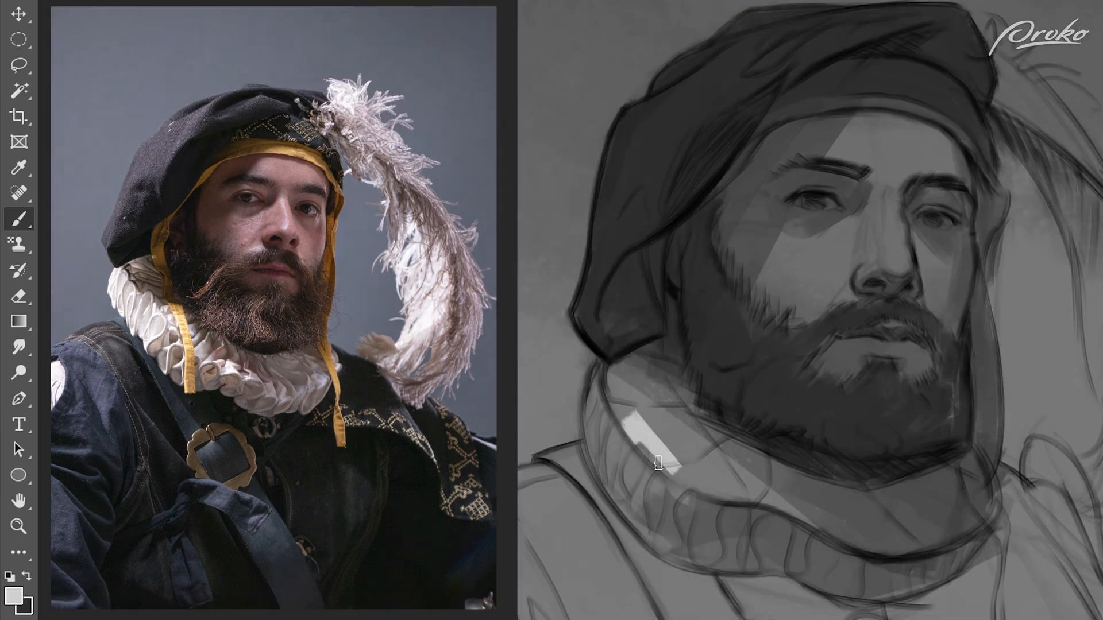
Step: Block in the jacket and shoulders with dark grey and lay broad value strokes over the forehead and cheek
{"action": "mouse_move", "coordinate": [638, 443]}
{"action": "left_mouse_down"}
{"action": "mouse_move", "coordinate": [660, 433]}
{"action": "mouse_move", "coordinate": [747, 482]}
{"action": "left_mouse_up"}
{"action": "left_click_drag", "start_coordinate": [609, 402], "coordinate": [672, 542]}
{"action": "mouse_move", "coordinate": [862, 127]}
{"action": "left_mouse_down"}
{"action": "mouse_move", "coordinate": [856, 140]}
{"action": "mouse_move", "coordinate": [943, 153]}
{"action": "mouse_move", "coordinate": [884, 250]}
{"action": "mouse_move", "coordinate": [804, 258]}
{"action": "mouse_move", "coordinate": [784, 274]}
{"action": "left_mouse_up"}
{"action": "left_click", "coordinate": [859, 139], "text": "alt"}
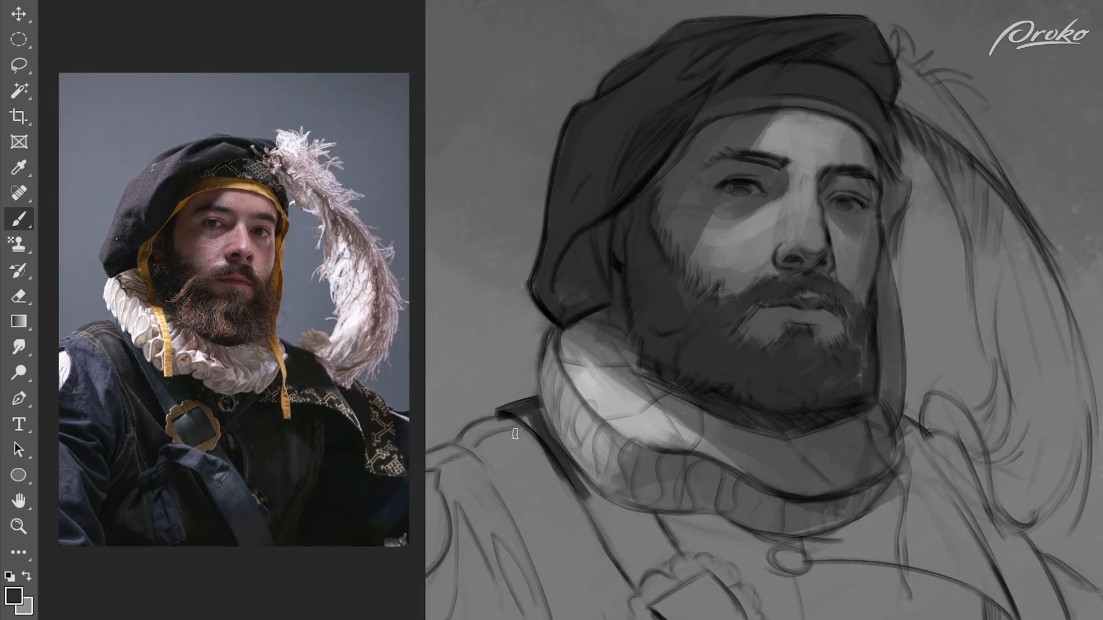
{"action": "mouse_move", "coordinate": [515, 433]}
{"action": "left_mouse_down"}
{"action": "mouse_move", "coordinate": [475, 443]}
{"action": "mouse_move", "coordinate": [448, 483]}
{"action": "mouse_move", "coordinate": [531, 455]}
{"action": "mouse_move", "coordinate": [628, 529]}
{"action": "mouse_move", "coordinate": [731, 547]}
{"action": "mouse_move", "coordinate": [955, 457]}
{"action": "mouse_move", "coordinate": [924, 463]}
{"action": "mouse_move", "coordinate": [1063, 613]}
{"action": "mouse_move", "coordinate": [511, 574]}
{"action": "left_mouse_up"}
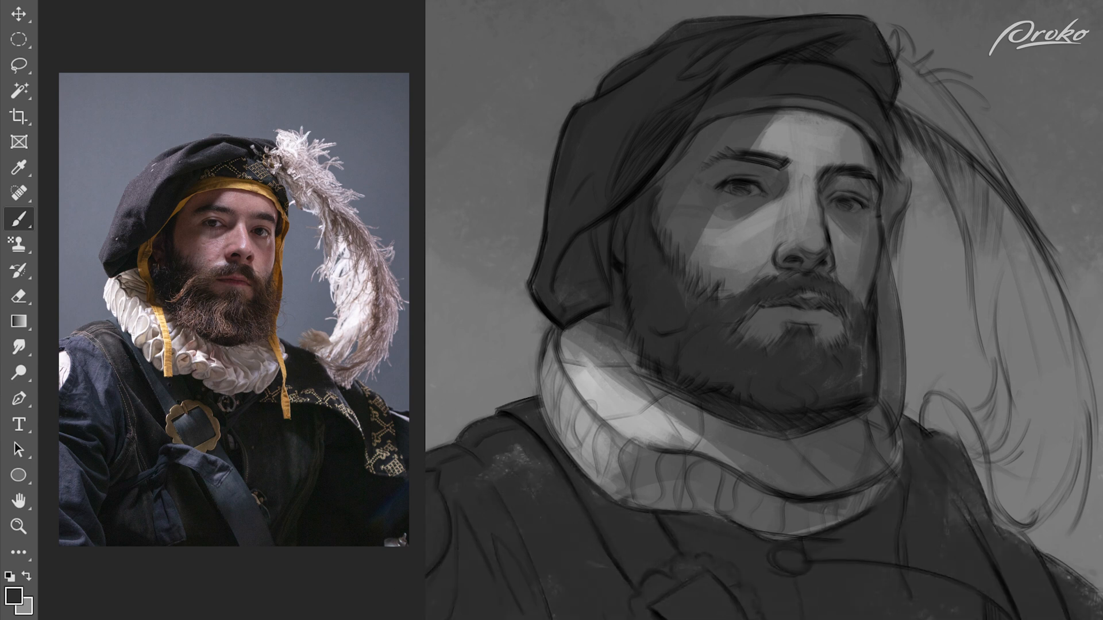
Step: Paint the hanging feather from its base at the hat to its curled tip with light and mid-grey strokes
{"action": "mouse_move", "coordinate": [941, 130]}
{"action": "left_mouse_down"}
{"action": "mouse_move", "coordinate": [1009, 227]}
{"action": "mouse_move", "coordinate": [1052, 339]}
{"action": "left_mouse_up"}
{"action": "left_click", "coordinate": [1004, 205], "text": "alt"}
{"action": "left_click_drag", "start_coordinate": [1043, 264], "coordinate": [1067, 408]}
{"action": "key", "text": "x"}
{"action": "mouse_move", "coordinate": [984, 238]}
{"action": "left_mouse_down"}
{"action": "mouse_move", "coordinate": [1031, 350]}
{"action": "mouse_move", "coordinate": [1019, 434]}
{"action": "mouse_move", "coordinate": [998, 404]}
{"action": "mouse_move", "coordinate": [1001, 507]}
{"action": "left_mouse_up"}
{"action": "left_click", "coordinate": [626, 402], "text": "alt"}
{"action": "left_click_drag", "start_coordinate": [1022, 431], "coordinate": [1033, 499]}
{"action": "left_click_drag", "start_coordinate": [900, 27], "coordinate": [913, 107]}
{"action": "left_click_drag", "start_coordinate": [913, 80], "coordinate": [961, 135]}
{"action": "left_click_drag", "start_coordinate": [958, 100], "coordinate": [970, 129]}
{"action": "key", "text": "x"}
{"action": "mouse_move", "coordinate": [947, 407]}
{"action": "left_mouse_down"}
{"action": "mouse_move", "coordinate": [967, 448]}
{"action": "mouse_move", "coordinate": [945, 430]}
{"action": "left_mouse_up"}
{"action": "left_click_drag", "start_coordinate": [985, 476], "coordinate": [1028, 523]}
Step: Brighten the ruff's lower inner edge and paint the scalloped rim of the strap buckle in mid-grey
{"action": "left_click", "coordinate": [533, 349], "text": "alt"}
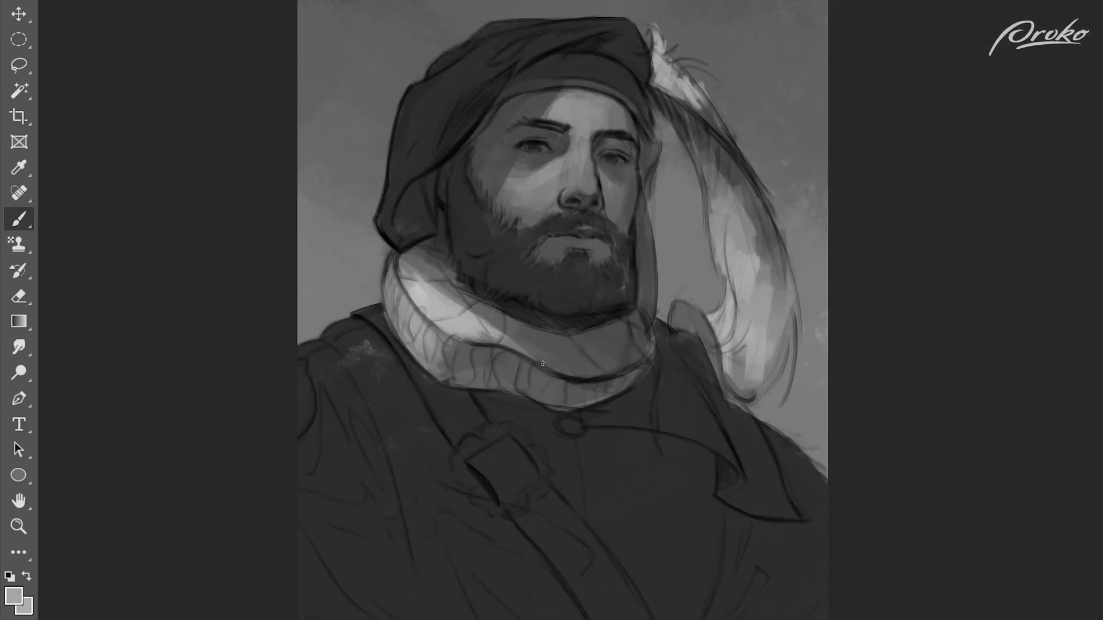
{"action": "left_click_drag", "start_coordinate": [500, 429], "coordinate": [480, 445]}
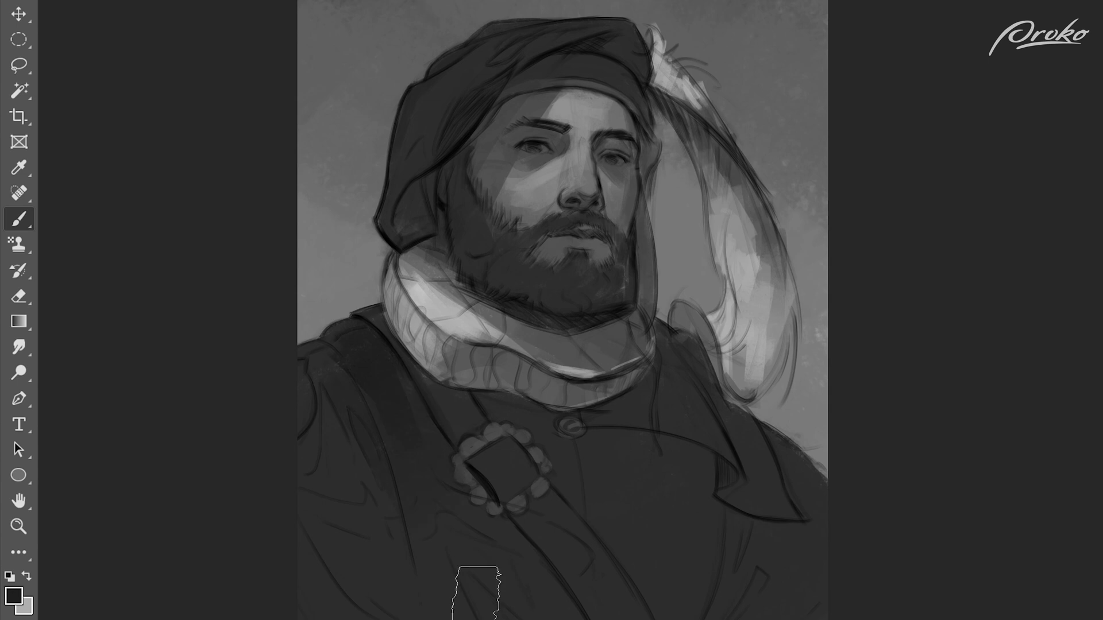
Step: Paint darker fold shadows across the jacket front and sleeve, and deepen the shadow where the hat meets the hair
{"action": "left_click", "coordinate": [9, 592]}
{"action": "left_click", "coordinate": [1071, 125]}
{"action": "mouse_move", "coordinate": [696, 471]}
{"action": "left_mouse_down"}
{"action": "mouse_move", "coordinate": [704, 544]}
{"action": "mouse_move", "coordinate": [554, 615]}
{"action": "left_mouse_up"}
{"action": "mouse_move", "coordinate": [653, 439]}
{"action": "left_mouse_down"}
{"action": "mouse_move", "coordinate": [598, 429]}
{"action": "mouse_move", "coordinate": [781, 539]}
{"action": "mouse_move", "coordinate": [815, 537]}
{"action": "mouse_move", "coordinate": [738, 616]}
{"action": "left_mouse_up"}
{"action": "left_click_drag", "start_coordinate": [821, 595], "coordinate": [764, 616]}
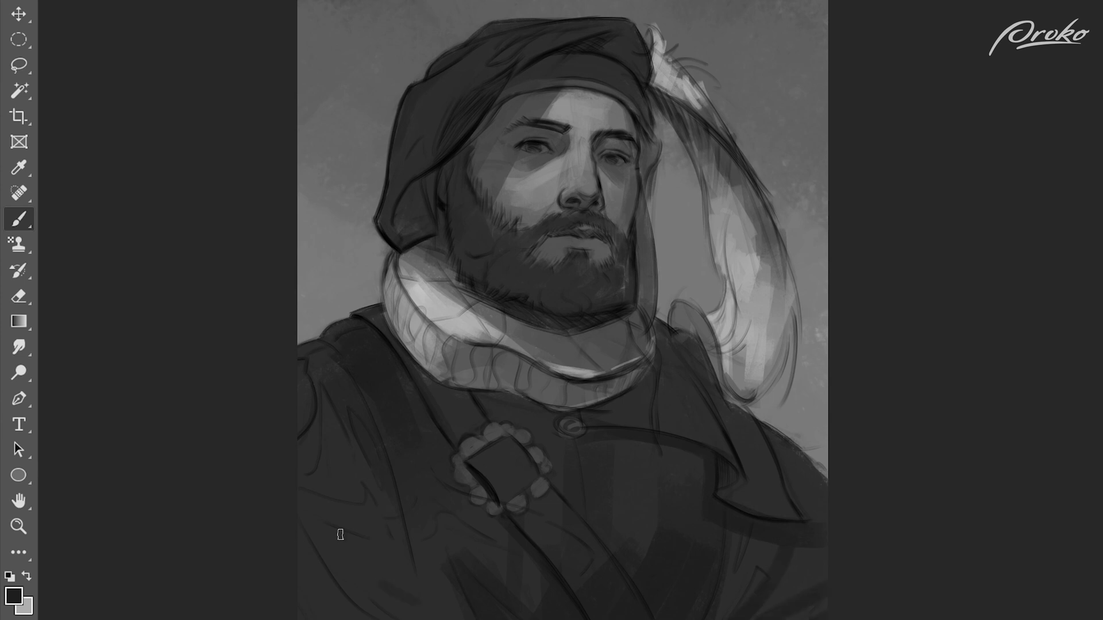
{"action": "left_click_drag", "start_coordinate": [343, 532], "coordinate": [438, 603]}
{"action": "left_click_drag", "start_coordinate": [304, 594], "coordinate": [334, 617]}
{"action": "left_click_drag", "start_coordinate": [429, 177], "coordinate": [458, 226]}
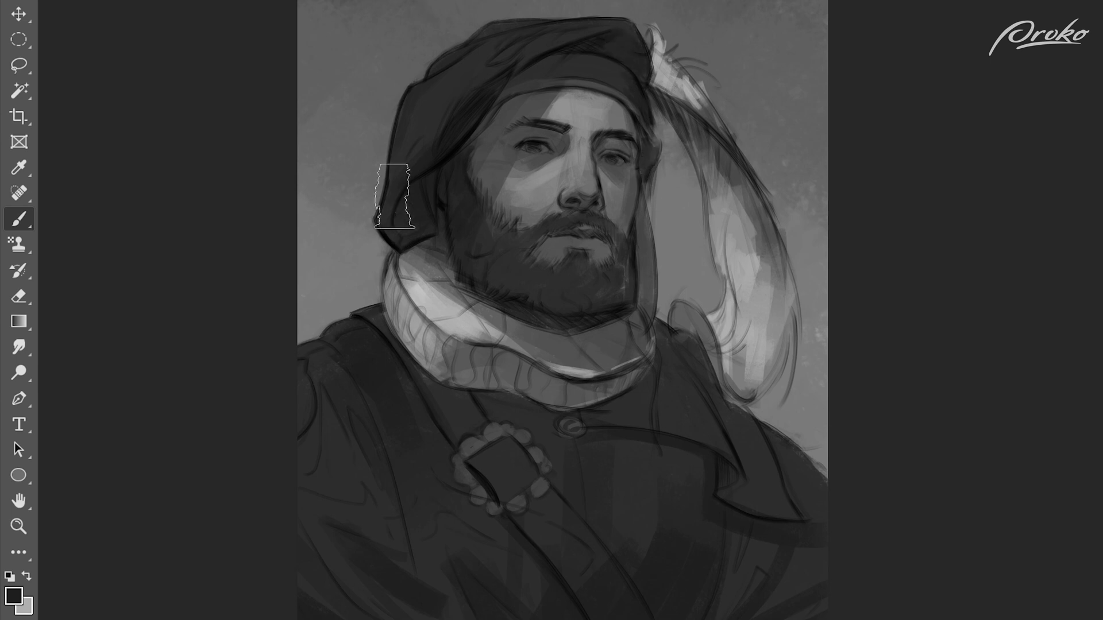
Step: Brush varied grey tones into the background around the back of the hat and between the face and feather
{"action": "mouse_move", "coordinate": [374, 230]}
{"action": "left_mouse_down"}
{"action": "mouse_move", "coordinate": [370, 319]}
{"action": "mouse_move", "coordinate": [371, 310]}
{"action": "mouse_move", "coordinate": [316, 322]}
{"action": "mouse_move", "coordinate": [333, 182]}
{"action": "mouse_move", "coordinate": [371, 201]}
{"action": "left_mouse_up"}
{"action": "left_click", "coordinate": [373, 277], "text": "alt"}
{"action": "mouse_move", "coordinate": [660, 227]}
{"action": "left_mouse_down"}
{"action": "mouse_move", "coordinate": [689, 305]}
{"action": "mouse_move", "coordinate": [686, 264]}
{"action": "left_mouse_up"}
{"action": "left_click_drag", "start_coordinate": [818, 385], "coordinate": [801, 437]}
{"action": "left_click", "coordinate": [715, 220], "text": "alt"}
{"action": "left_click_drag", "start_coordinate": [369, 140], "coordinate": [373, 198]}
{"action": "left_click_drag", "start_coordinate": [416, 48], "coordinate": [388, 86]}
{"action": "left_click_drag", "start_coordinate": [388, 103], "coordinate": [377, 189]}
{"action": "left_click", "coordinate": [369, 187], "text": "alt"}
{"action": "left_click_drag", "start_coordinate": [350, 69], "coordinate": [339, 241]}
Step: Enlarge the brush and darken the background's outer areas above the hat and beyond the feather
{"action": "right_click", "coordinate": [701, 124]}
{"action": "double_click", "coordinate": [937, 248]}
{"action": "key", "text": "bracketright"}
{"action": "key", "text": "bracketright"}
{"action": "left_click_drag", "start_coordinate": [873, 157], "coordinate": [804, 3]}
{"action": "left_click_drag", "start_coordinate": [322, 3], "coordinate": [274, 86]}
{"action": "left_click_drag", "start_coordinate": [762, 428], "coordinate": [827, 344]}
{"action": "right_click", "coordinate": [746, 185]}
{"action": "double_click", "coordinate": [788, 322]}
Step: Soften the feather's bright areas with mid-grey strokes along its length
{"action": "left_click", "coordinate": [666, 59], "text": "alt"}
{"action": "mouse_move", "coordinate": [721, 190]}
{"action": "left_mouse_down"}
{"action": "mouse_move", "coordinate": [729, 252]}
{"action": "mouse_move", "coordinate": [753, 261]}
{"action": "left_mouse_up"}
{"action": "left_click_drag", "start_coordinate": [741, 230], "coordinate": [744, 321]}
{"action": "mouse_move", "coordinate": [747, 276]}
{"action": "left_mouse_down"}
{"action": "mouse_move", "coordinate": [773, 368]}
{"action": "mouse_move", "coordinate": [746, 388]}
{"action": "left_mouse_up"}
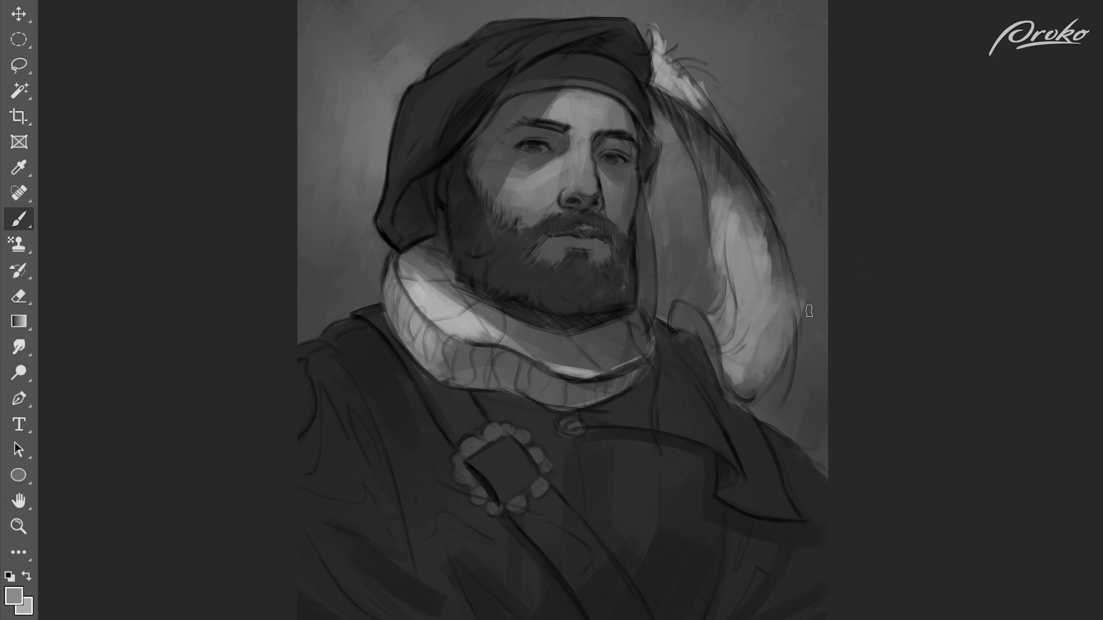
Step: Add lighter grey patches to the background behind the hat and in the gap between face and feather
{"action": "left_click", "coordinate": [663, 167], "text": "alt"}
{"action": "mouse_move", "coordinate": [666, 161]}
{"action": "left_mouse_down"}
{"action": "mouse_move", "coordinate": [657, 204]}
{"action": "mouse_move", "coordinate": [666, 201]}
{"action": "left_mouse_up"}
{"action": "left_click", "coordinate": [343, 117], "text": "alt"}
{"action": "mouse_move", "coordinate": [326, 86]}
{"action": "left_mouse_down"}
{"action": "mouse_move", "coordinate": [322, 155]}
{"action": "mouse_move", "coordinate": [335, 126]}
{"action": "mouse_move", "coordinate": [331, 23]}
{"action": "left_mouse_up"}
{"action": "left_click", "coordinate": [368, 89], "text": "alt"}
{"action": "mouse_move", "coordinate": [374, 86]}
{"action": "left_mouse_down"}
{"action": "mouse_move", "coordinate": [388, 69]}
{"action": "mouse_move", "coordinate": [345, 86]}
{"action": "left_mouse_up"}
{"action": "left_click_drag", "start_coordinate": [350, 74], "coordinate": [336, 34]}
{"action": "left_click", "coordinate": [679, 167], "text": "alt"}
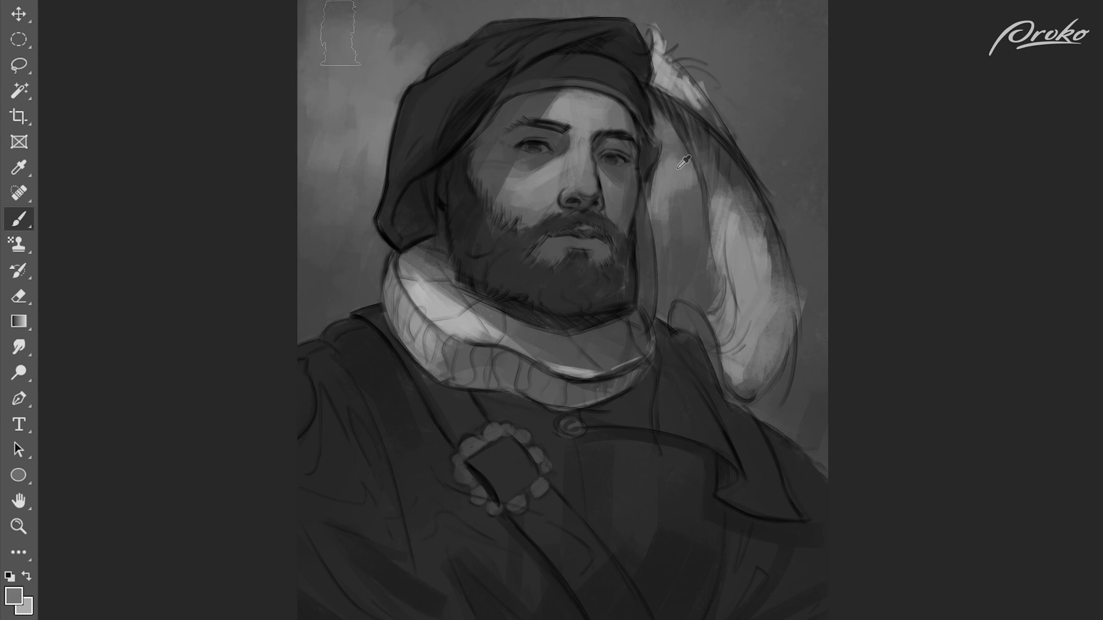
Step: Blend sampled grey tones through the background gap between the face and the feather
{"action": "left_click_drag", "start_coordinate": [679, 193], "coordinate": [681, 235]}
{"action": "left_click", "coordinate": [689, 210], "text": "alt"}
{"action": "left_click", "coordinate": [680, 239], "text": "alt"}
{"action": "left_click_drag", "start_coordinate": [680, 174], "coordinate": [666, 252]}
{"action": "left_click", "coordinate": [678, 252], "text": "alt"}
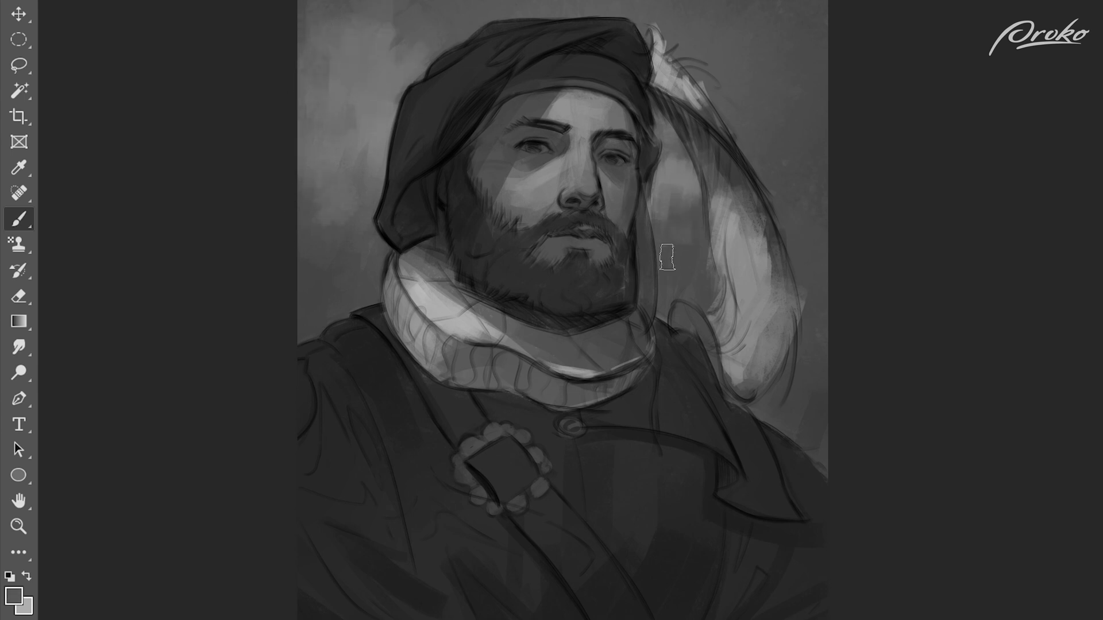
{"action": "left_click", "coordinate": [668, 224], "text": "alt"}
{"action": "left_click_drag", "start_coordinate": [673, 201], "coordinate": [668, 237]}
{"action": "left_click", "coordinate": [686, 264], "text": "alt"}
{"action": "left_click", "coordinate": [684, 175], "text": "alt"}
Step: Paint lighter, textured grey strokes in the background along the feather's outer side
{"action": "mouse_move", "coordinate": [779, 162]}
{"action": "left_mouse_down"}
{"action": "mouse_move", "coordinate": [786, 204]}
{"action": "mouse_move", "coordinate": [818, 180]}
{"action": "left_mouse_up"}
{"action": "left_click", "coordinate": [791, 203], "text": "alt"}
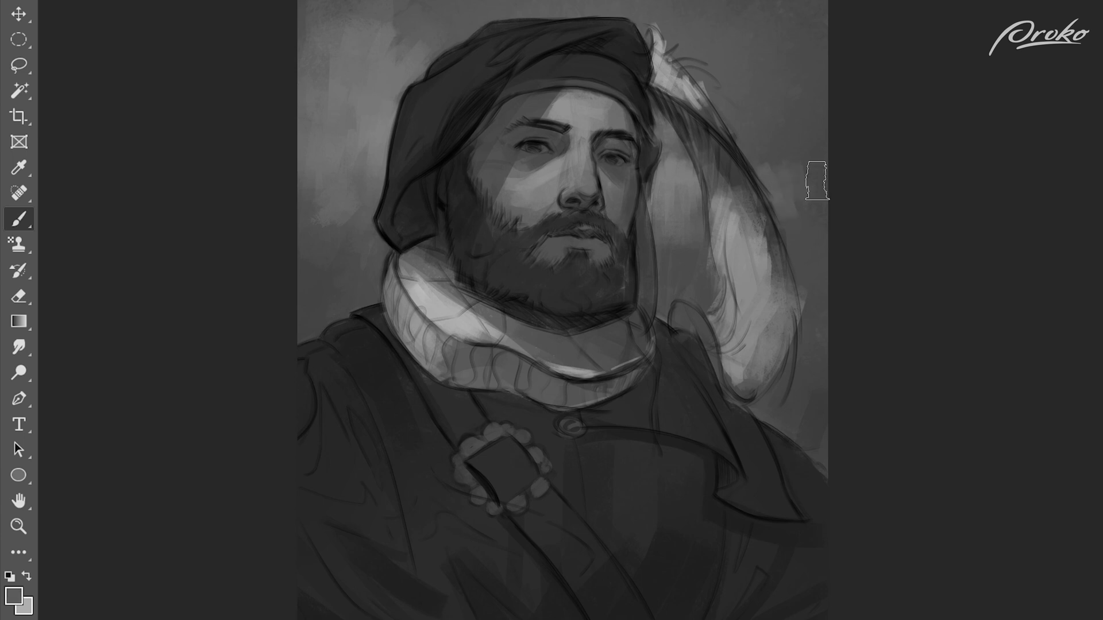
{"action": "left_click_drag", "start_coordinate": [790, 142], "coordinate": [767, 163]}
{"action": "left_click_drag", "start_coordinate": [799, 230], "coordinate": [818, 229]}
{"action": "left_click", "coordinate": [416, 46], "text": "alt"}
Step: Lighten the upper background gap beside the hat brim and touch up the feather's inner edge
{"action": "left_click", "coordinate": [678, 167], "text": "alt"}
{"action": "left_click_drag", "start_coordinate": [667, 135], "coordinate": [675, 156]}
{"action": "left_click", "coordinate": [734, 96], "text": "alt"}
{"action": "left_click_drag", "start_coordinate": [655, 106], "coordinate": [673, 164]}
{"action": "left_click", "coordinate": [675, 196], "text": "alt"}
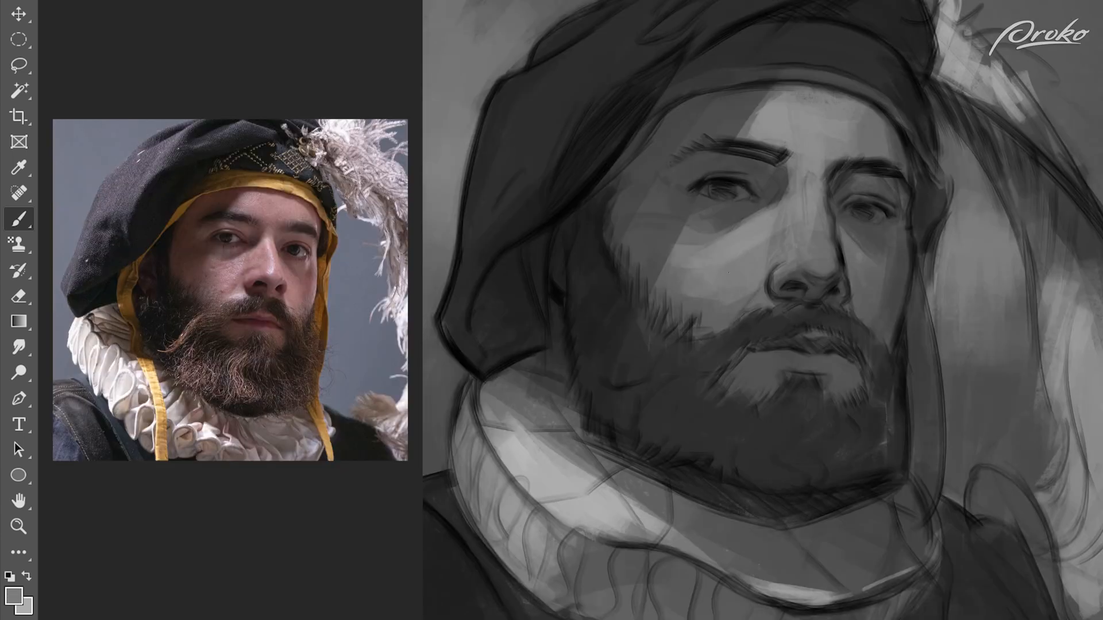
{"action": "left_click", "coordinate": [711, 313], "text": "alt"}
Step: Sample skin greys and smooth the shading on the nose, nostrils and adjoining cheek
{"action": "left_click", "coordinate": [753, 212], "text": "alt"}
{"action": "left_click_drag", "start_coordinate": [762, 301], "coordinate": [749, 301]}
{"action": "left_click", "coordinate": [780, 291], "text": "alt"}
{"action": "left_click_drag", "start_coordinate": [791, 267], "coordinate": [781, 295]}
{"action": "left_click", "coordinate": [818, 271], "text": "alt"}
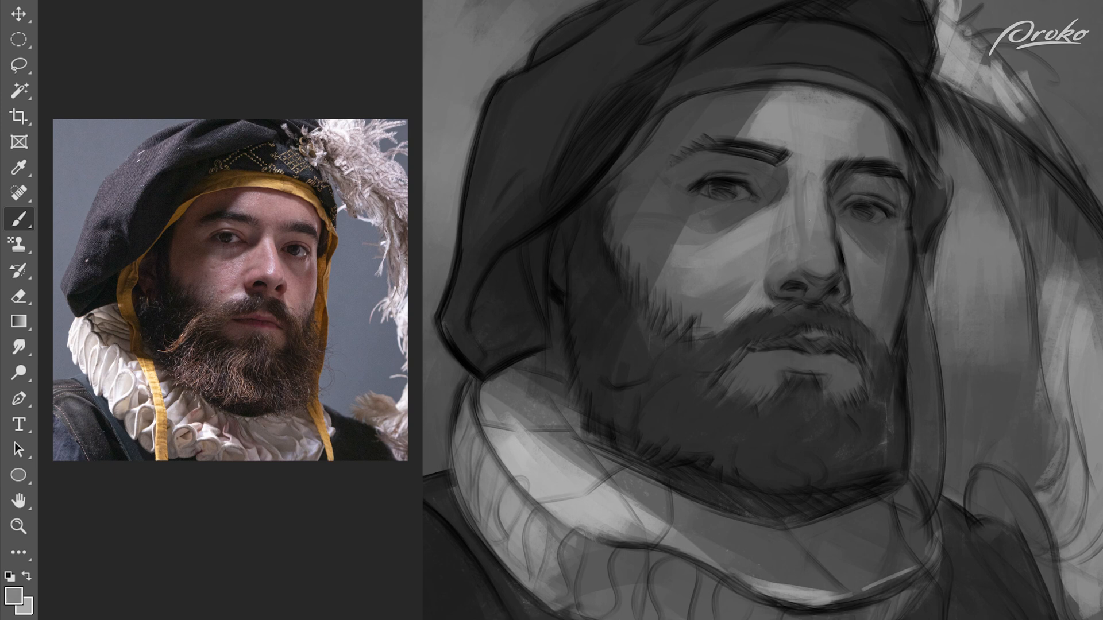
{"action": "left_click", "coordinate": [745, 244], "text": "alt"}
{"action": "left_click", "coordinate": [787, 228], "text": "alt"}
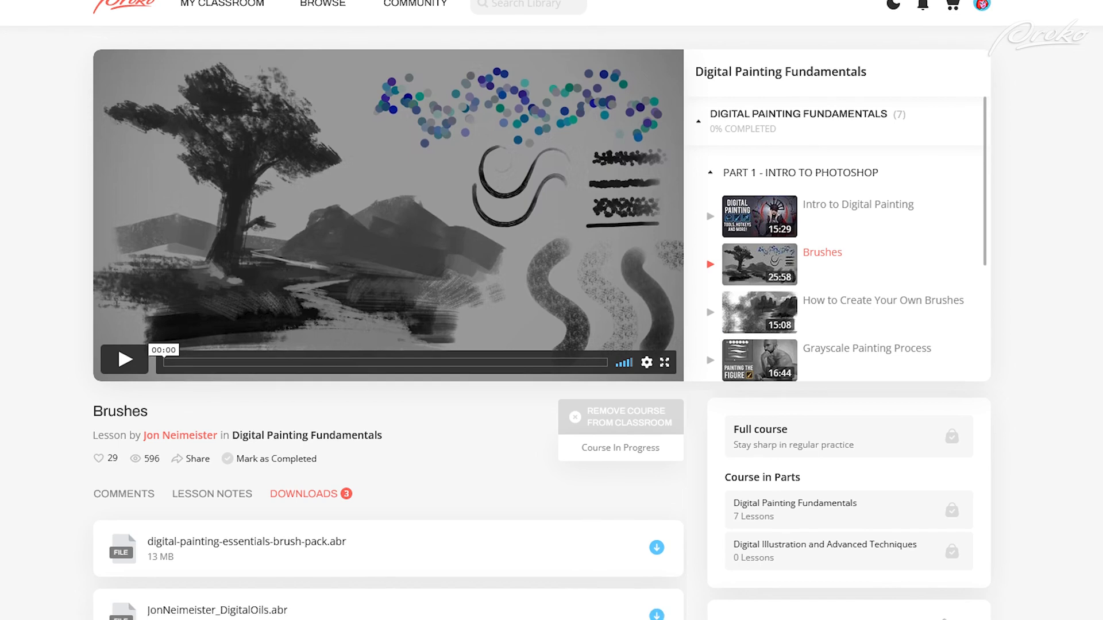
Step: Switch to the Proko Brushes lesson page and view the digital-painting-essentials-brush-pack.abr download
{"action": "scroll", "coordinate": [551, 310], "scroll_direction": "down", "scroll_amount": 2}
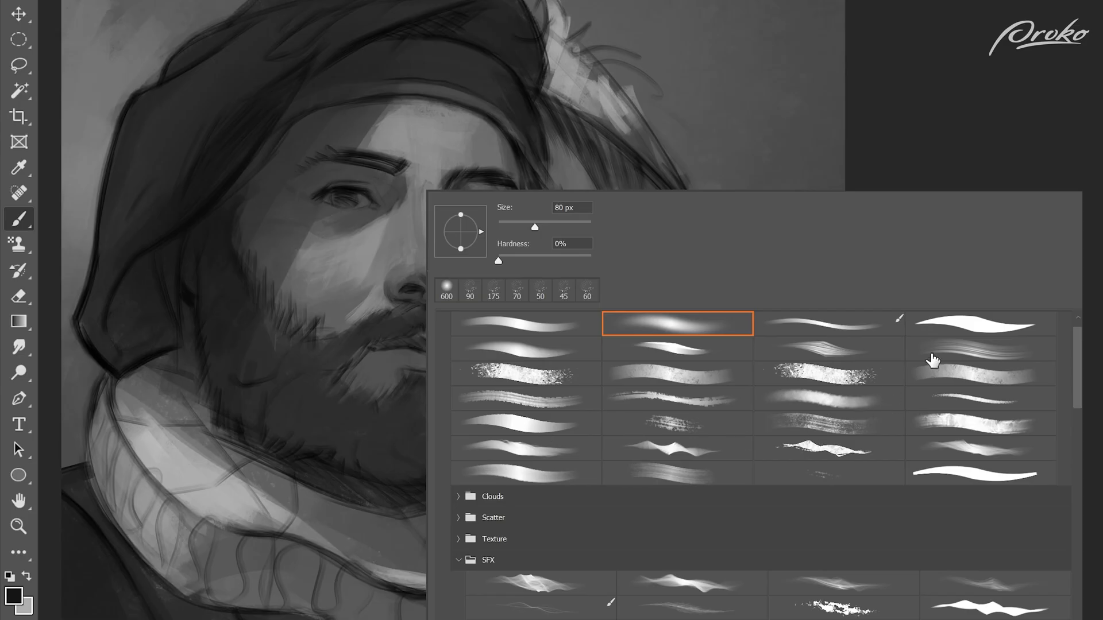
{"action": "left_click", "coordinate": [932, 360]}
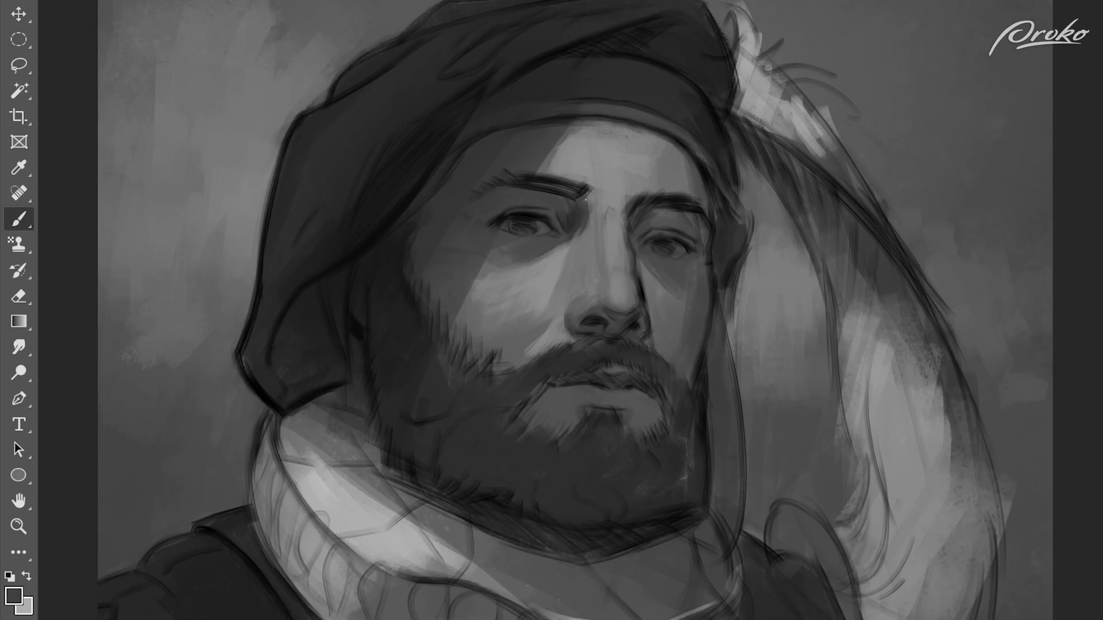
Step: Blend the shadow under the eye nearer the hat's drape into the nose bridge and upper cheek
{"action": "left_click", "coordinate": [595, 227], "text": "alt"}
{"action": "mouse_move", "coordinate": [586, 200]}
{"action": "left_mouse_down"}
{"action": "mouse_move", "coordinate": [591, 225]}
{"action": "mouse_move", "coordinate": [556, 253]}
{"action": "left_mouse_up"}
{"action": "left_click", "coordinate": [578, 219], "text": "alt"}
{"action": "left_click", "coordinate": [551, 257], "text": "alt"}
{"action": "left_click", "coordinate": [497, 285], "text": "alt"}
Step: Refine the lids, iris and eye white of the eye on the shadowed side of the face
{"action": "left_click", "coordinate": [523, 238], "text": "alt"}
{"action": "left_click", "coordinate": [541, 240], "text": "alt"}
{"action": "mouse_move", "coordinate": [527, 241]}
{"action": "left_mouse_down"}
{"action": "mouse_move", "coordinate": [548, 236]}
{"action": "mouse_move", "coordinate": [517, 242]}
{"action": "mouse_move", "coordinate": [495, 218]}
{"action": "left_mouse_up"}
{"action": "left_click", "coordinate": [531, 236], "text": "alt"}
{"action": "left_click", "coordinate": [517, 215], "text": "alt"}
{"action": "left_click", "coordinate": [496, 219], "text": "alt"}
{"action": "left_click", "coordinate": [522, 209], "text": "alt"}
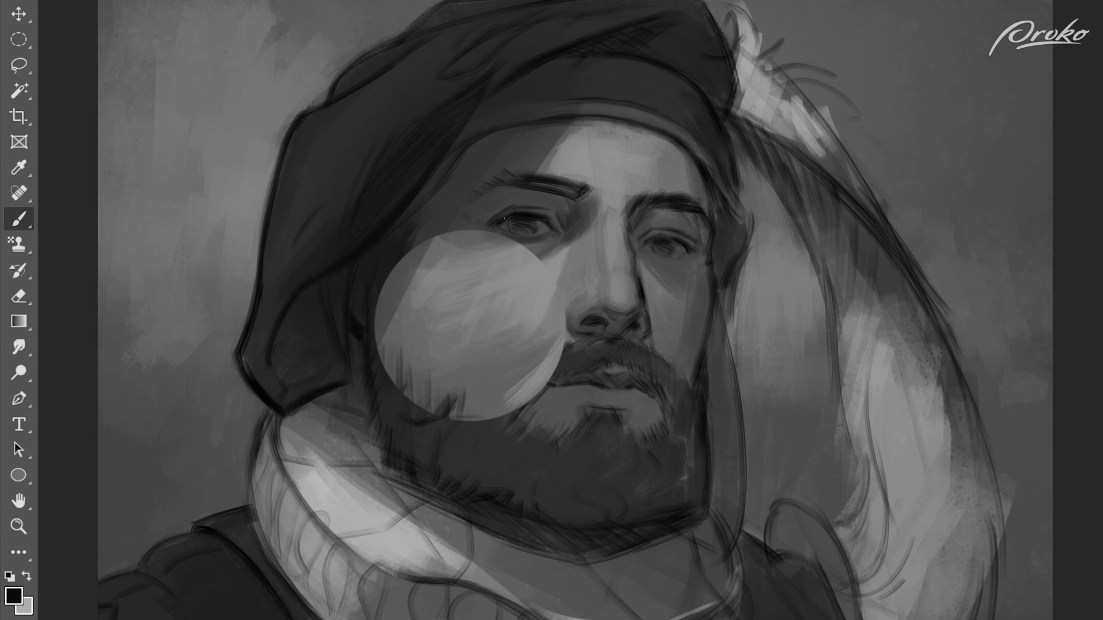
Step: Darken the same eye's pupil and upper lash line with black and soften the tail of its eyebrow
{"action": "left_click", "coordinate": [535, 214], "text": "alt"}
{"action": "left_click", "coordinate": [526, 251], "text": "alt"}
{"action": "left_click_drag", "start_coordinate": [540, 210], "coordinate": [514, 211]}
{"action": "left_click", "coordinate": [506, 224], "text": "alt"}
{"action": "left_click", "coordinate": [529, 212], "text": "alt"}
{"action": "left_click", "coordinate": [486, 172], "text": "alt"}
{"action": "mouse_move", "coordinate": [497, 143]}
{"action": "left_mouse_down"}
{"action": "mouse_move", "coordinate": [488, 171]}
{"action": "mouse_move", "coordinate": [473, 167]}
{"action": "left_mouse_up"}
{"action": "left_click", "coordinate": [524, 213], "text": "alt"}
{"action": "left_click_drag", "start_coordinate": [511, 222], "coordinate": [521, 230]}
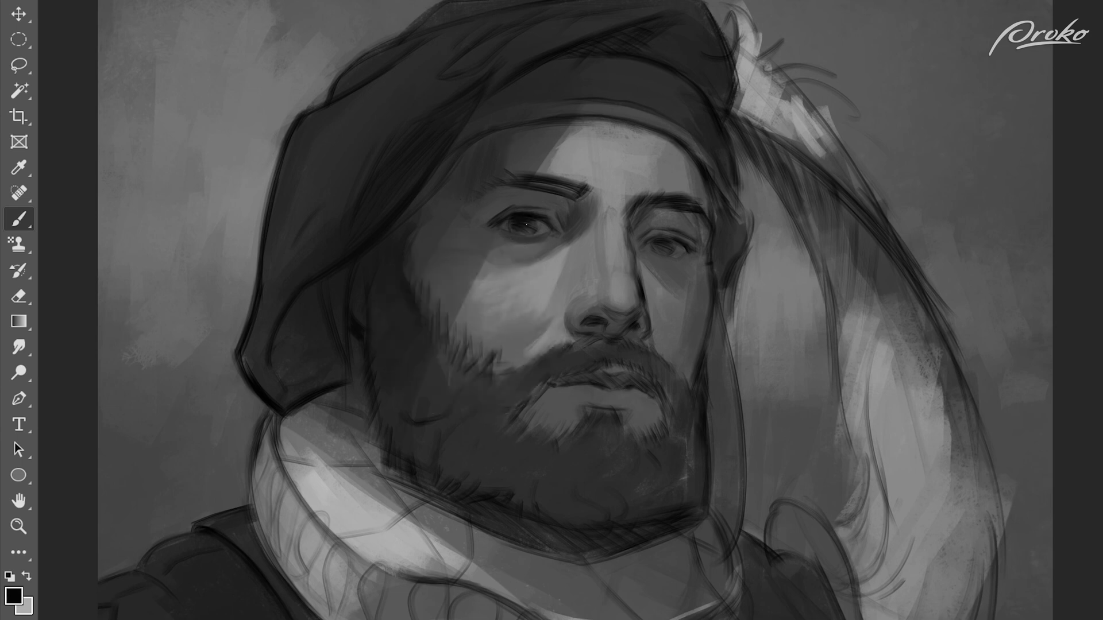
Step: Add light grey accents to the upper eyelid and a small highlight to the iris
{"action": "left_click", "coordinate": [558, 202], "text": "alt"}
{"action": "left_click", "coordinate": [525, 239], "text": "alt"}
{"action": "left_click", "coordinate": [579, 200], "text": "alt"}
{"action": "left_click", "coordinate": [540, 272], "text": "alt"}
{"action": "left_click", "coordinate": [540, 231], "text": "alt"}
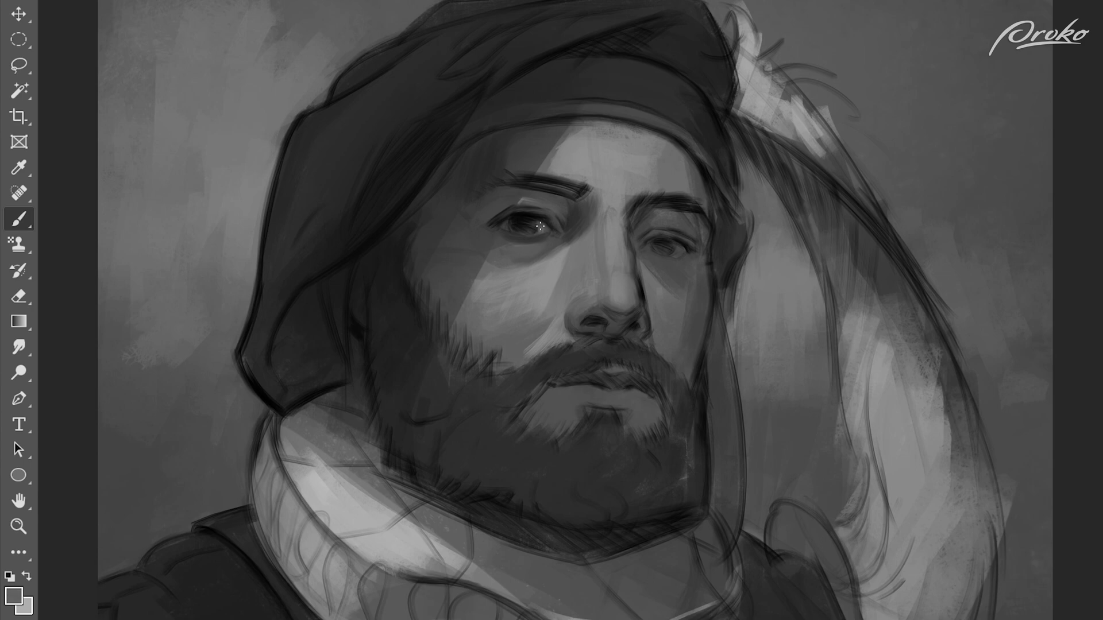
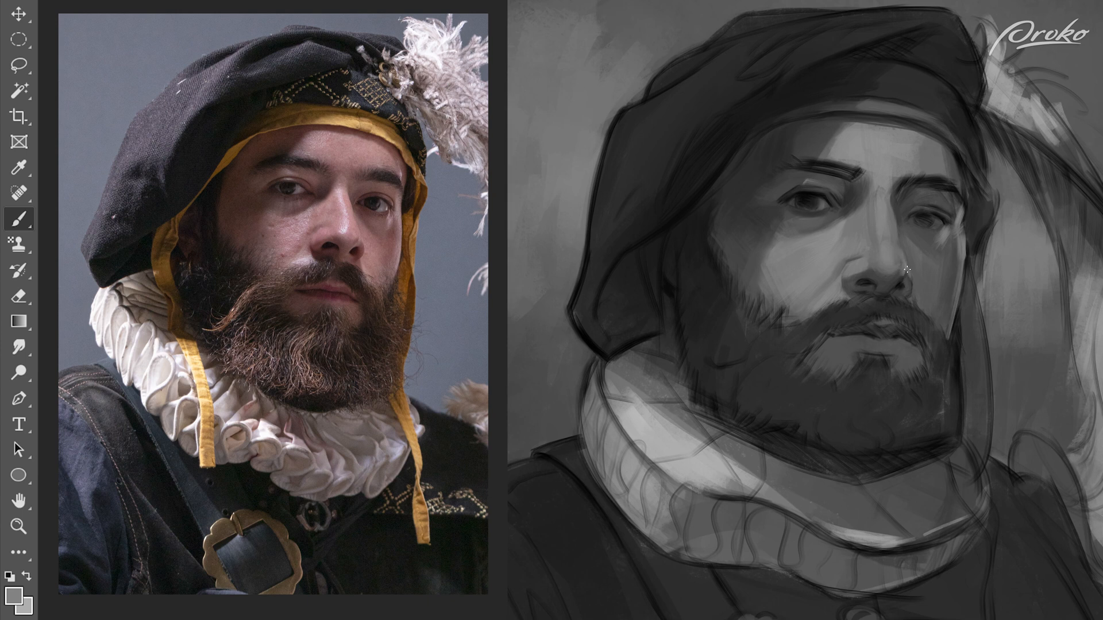
Step: Soften the shadow beside the nose bridge and beneath the eye nearer the hat's drape
{"action": "left_click", "coordinate": [894, 269], "text": "alt"}
{"action": "left_click", "coordinate": [876, 198], "text": "alt"}
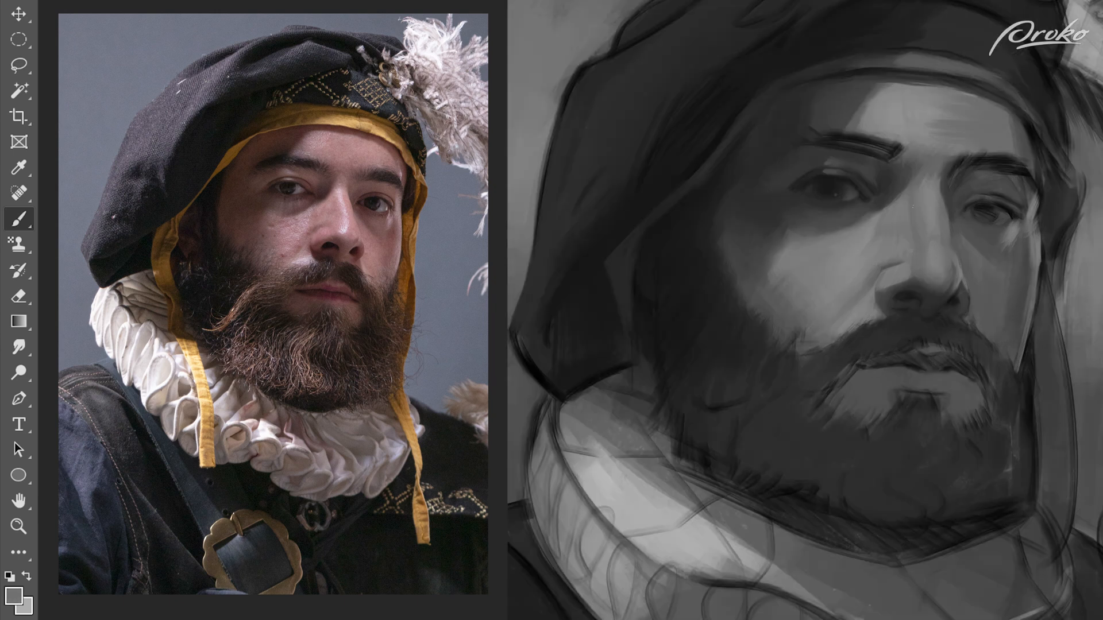
{"action": "left_click", "coordinate": [867, 204], "text": "alt"}
{"action": "left_click", "coordinate": [885, 191], "text": "alt"}
{"action": "left_click", "coordinate": [860, 210], "text": "alt"}
{"action": "left_click", "coordinate": [849, 227], "text": "alt"}
{"action": "left_click", "coordinate": [839, 228], "text": "alt"}
{"action": "left_click_drag", "start_coordinate": [850, 230], "coordinate": [822, 230]}
{"action": "left_click", "coordinate": [822, 227], "text": "alt"}
{"action": "left_click", "coordinate": [829, 226], "text": "alt"}
{"action": "left_click", "coordinate": [835, 232], "text": "alt"}
{"action": "left_click", "coordinate": [810, 232], "text": "alt"}
{"action": "left_click", "coordinate": [832, 230], "text": "alt"}
Step: Blend the shadowed temple and outer eye socket into the lit cheek on the drape side of the face
{"action": "left_click", "coordinate": [812, 242], "text": "alt"}
{"action": "left_click", "coordinate": [801, 300], "text": "alt"}
{"action": "left_click", "coordinate": [760, 261], "text": "alt"}
{"action": "left_click", "coordinate": [801, 270], "text": "alt"}
{"action": "left_click", "coordinate": [781, 246], "text": "alt"}
{"action": "left_click", "coordinate": [846, 233], "text": "alt"}
{"action": "left_click", "coordinate": [804, 222], "text": "alt"}
{"action": "left_click", "coordinate": [780, 198], "text": "alt"}
{"action": "left_click", "coordinate": [780, 198], "text": "alt"}
Step: Darken the iris, upper lid and surrounding socket of the eye nearer the feather with a near-black grey
{"action": "left_click", "coordinate": [1019, 245], "text": "alt"}
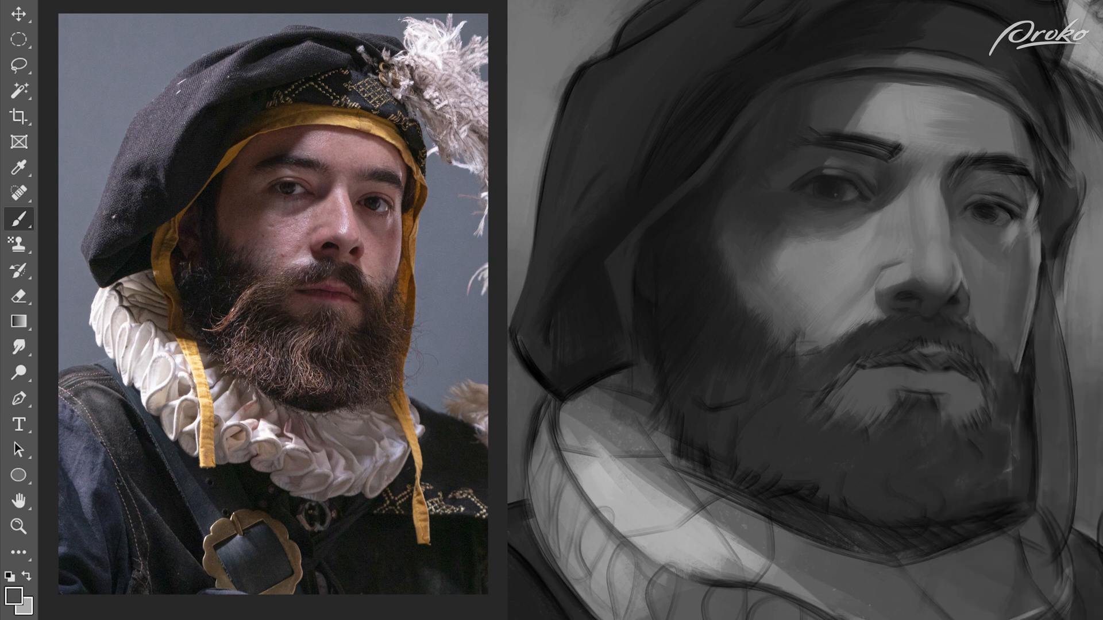
{"action": "right_click", "coordinate": [1011, 275]}
{"action": "left_click", "coordinate": [982, 218]}
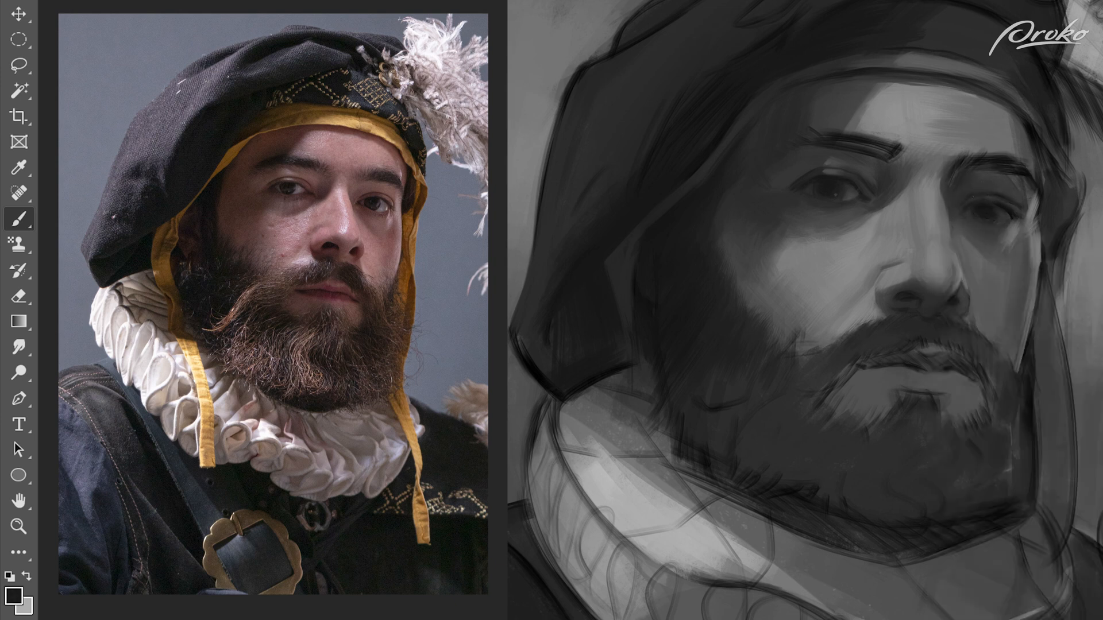
{"action": "left_click", "coordinate": [967, 202], "text": "alt"}
{"action": "left_click", "coordinate": [964, 195], "text": "alt"}
{"action": "left_click", "coordinate": [980, 192], "text": "alt"}
{"action": "left_click", "coordinate": [982, 190], "text": "alt"}
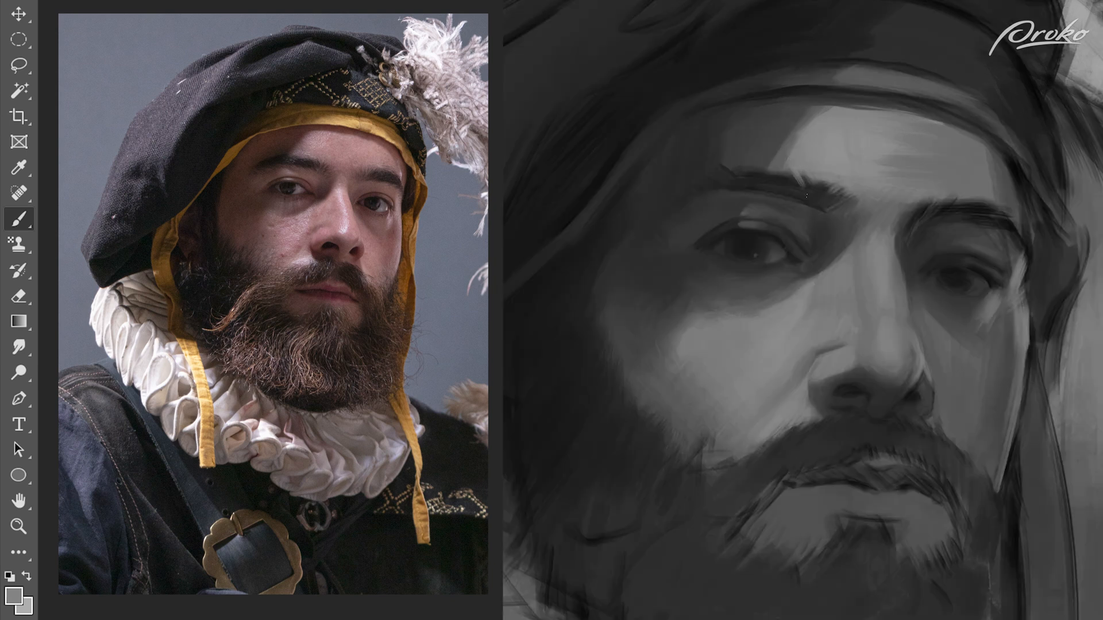
Step: Paint hair strokes into both eyebrows and soften their inner ends toward the nose bridge
{"action": "left_click", "coordinate": [788, 172], "text": "alt"}
{"action": "left_click", "coordinate": [823, 184], "text": "alt"}
{"action": "left_click", "coordinate": [814, 180], "text": "alt"}
{"action": "left_click", "coordinate": [820, 185], "text": "alt"}
{"action": "left_click", "coordinate": [827, 208], "text": "alt"}
{"action": "left_click_drag", "start_coordinate": [818, 194], "coordinate": [830, 186]}
{"action": "left_click", "coordinate": [934, 211], "text": "alt"}
{"action": "left_click", "coordinate": [982, 203], "text": "alt"}
{"action": "left_click", "coordinate": [955, 221], "text": "alt"}
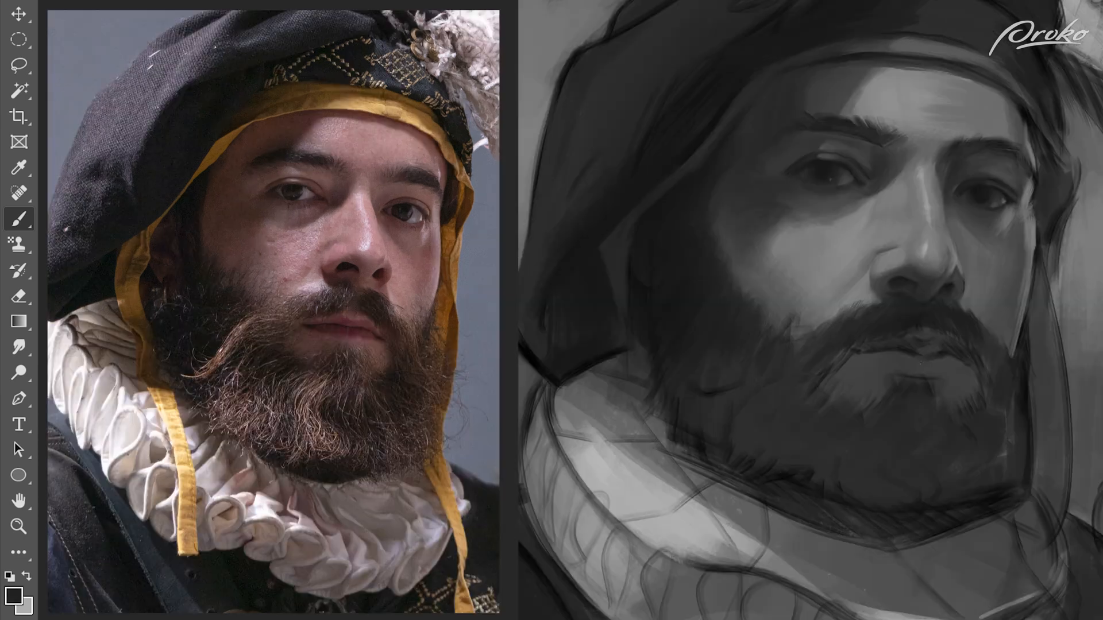
Step: Paint over the sketch lines around the mouth and reshape the lower lip with grey tones
{"action": "left_click", "coordinate": [910, 362], "text": "alt"}
{"action": "mouse_move", "coordinate": [920, 362]}
{"action": "left_mouse_down"}
{"action": "mouse_move", "coordinate": [933, 361]}
{"action": "mouse_move", "coordinate": [891, 355]}
{"action": "mouse_move", "coordinate": [923, 347]}
{"action": "left_mouse_up"}
{"action": "left_click", "coordinate": [920, 359], "text": "alt"}
{"action": "left_click", "coordinate": [901, 359], "text": "alt"}
{"action": "left_click", "coordinate": [937, 361], "text": "alt"}
{"action": "left_click", "coordinate": [929, 349], "text": "alt"}
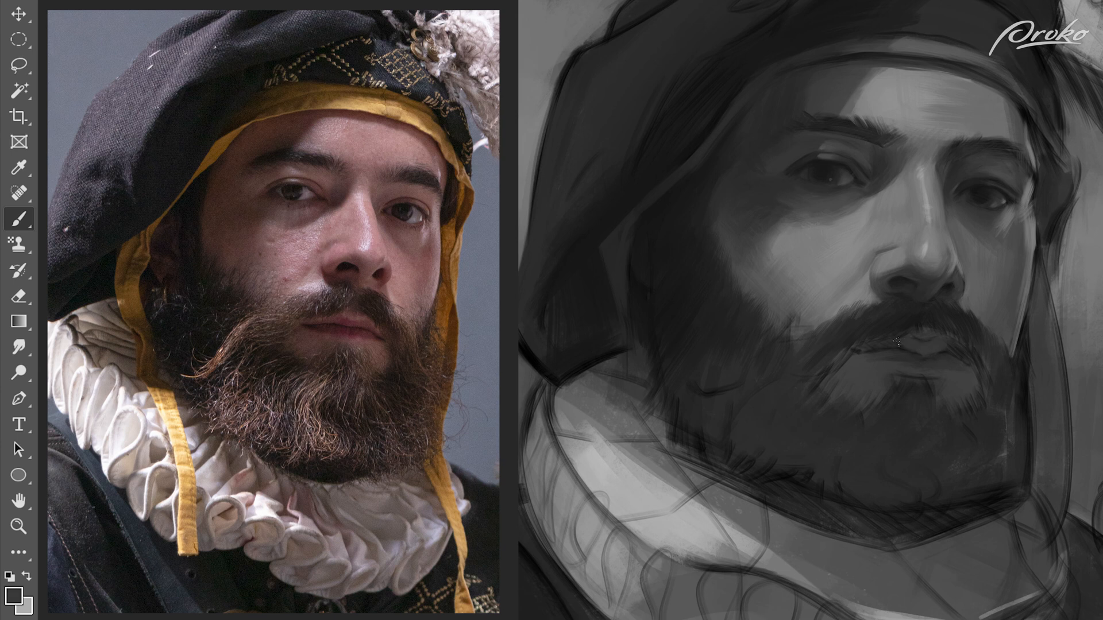
Step: Define the upper lip and the line between the lips beneath the moustache
{"action": "left_click", "coordinate": [926, 319], "text": "alt"}
{"action": "left_click", "coordinate": [914, 338], "text": "alt"}
{"action": "mouse_move", "coordinate": [918, 327]}
{"action": "left_mouse_down"}
{"action": "mouse_move", "coordinate": [930, 333]}
{"action": "mouse_move", "coordinate": [902, 346]}
{"action": "left_mouse_up"}
{"action": "left_click", "coordinate": [907, 342], "text": "alt"}
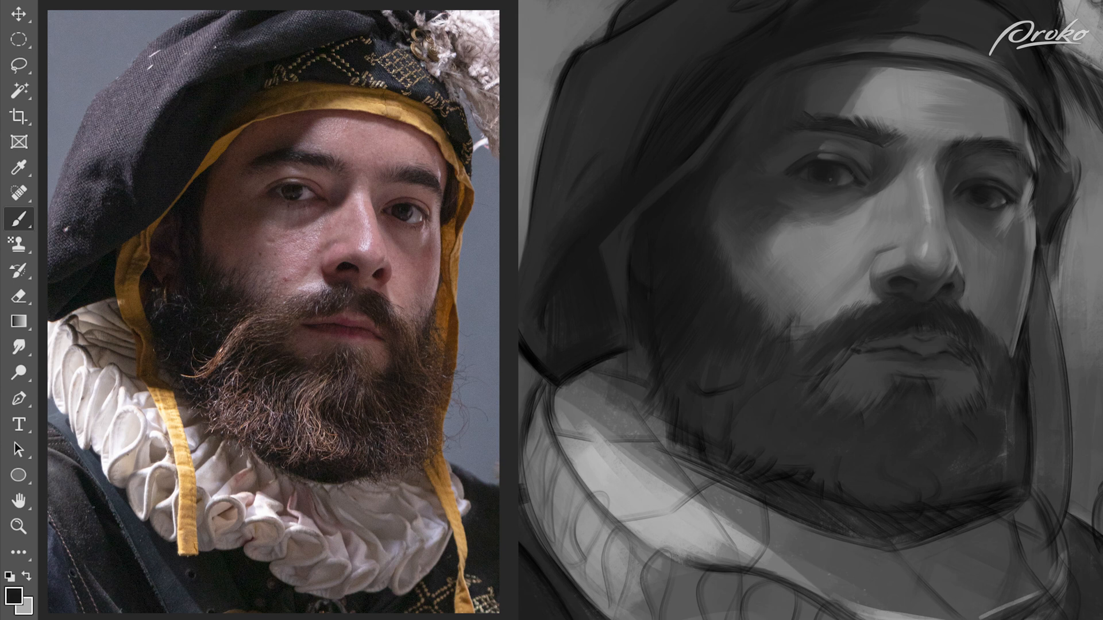
{"action": "left_click", "coordinate": [870, 354], "text": "alt"}
{"action": "left_click", "coordinate": [921, 348], "text": "alt"}
{"action": "left_click", "coordinate": [941, 362], "text": "alt"}
{"action": "left_click", "coordinate": [942, 348], "text": "alt"}
Step: Refine the mouth corners and lower lip, and shade the skin beneath it into the beard
{"action": "left_click", "coordinate": [981, 360], "text": "alt"}
{"action": "left_click", "coordinate": [968, 364], "text": "alt"}
{"action": "left_click", "coordinate": [887, 357], "text": "alt"}
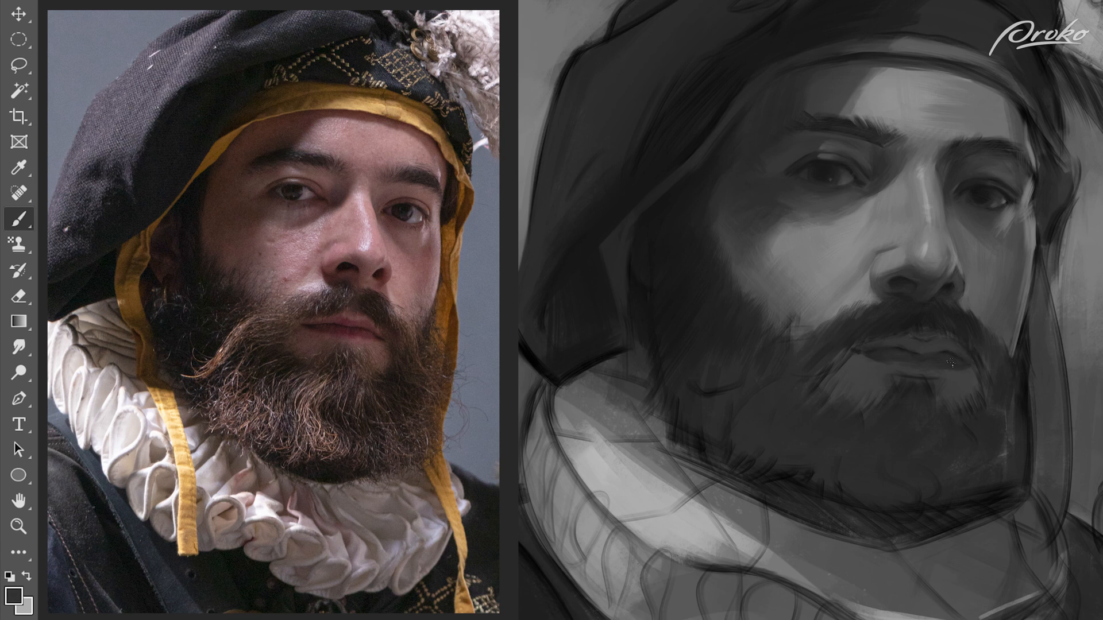
{"action": "left_click", "coordinate": [976, 290], "text": "alt"}
{"action": "left_click", "coordinate": [929, 350], "text": "alt"}
{"action": "left_click", "coordinate": [944, 344], "text": "alt"}
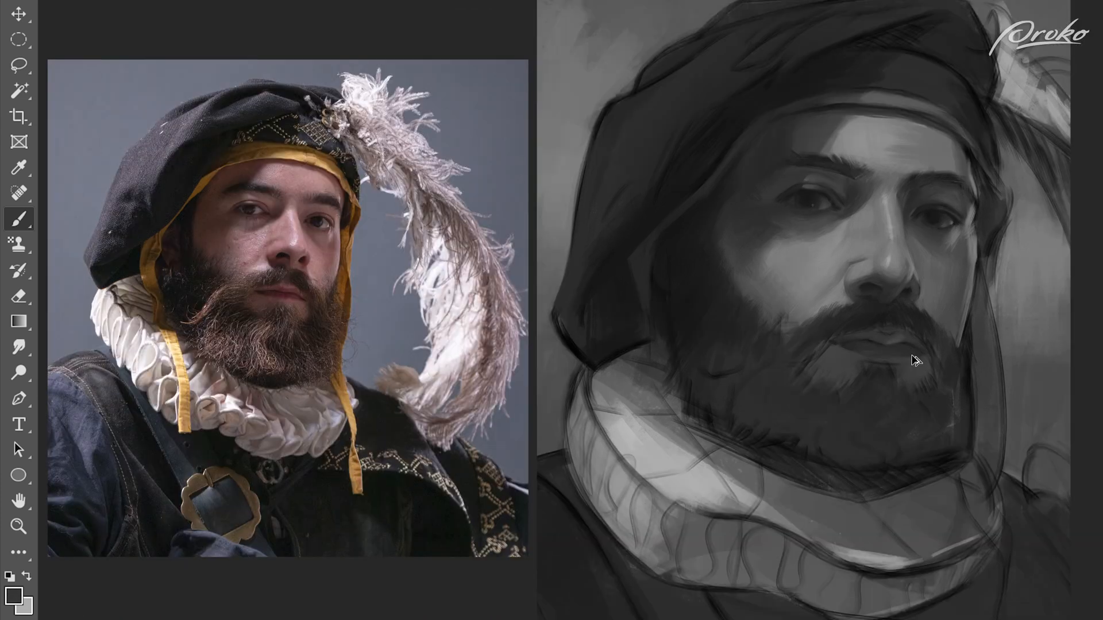
{"action": "left_click", "coordinate": [912, 370], "text": "alt"}
{"action": "left_click", "coordinate": [870, 357], "text": "alt"}
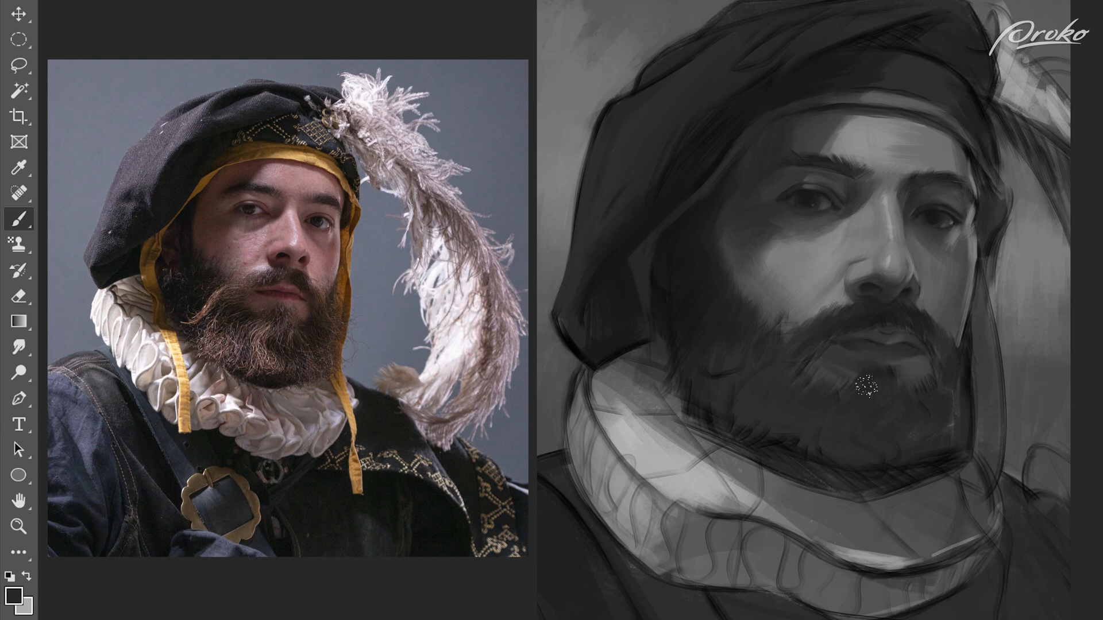
Step: Darken the moustache along the upper lip and refine the shadow around the nostril
{"action": "left_click", "coordinate": [885, 339], "text": "alt"}
{"action": "left_click", "coordinate": [870, 334], "text": "alt"}
{"action": "left_click", "coordinate": [866, 332], "text": "alt"}
{"action": "left_click", "coordinate": [909, 297], "text": "alt"}
{"action": "left_click", "coordinate": [906, 286], "text": "alt"}
{"action": "left_click", "coordinate": [924, 287], "text": "alt"}
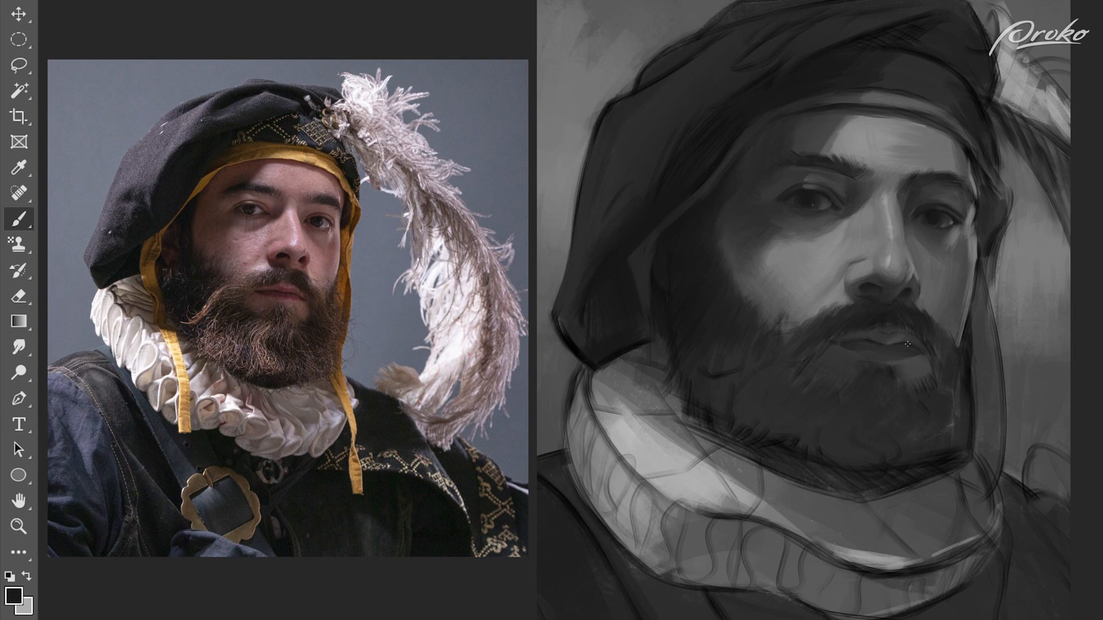
Step: Choose another brush and refine the moustache's edge and the centre of the upper lip
{"action": "left_click", "coordinate": [829, 343], "text": "alt"}
{"action": "right_click", "coordinate": [889, 325]}
{"action": "left_click", "coordinate": [1053, 456]}
{"action": "left_click", "coordinate": [885, 328], "text": "alt"}
{"action": "left_click", "coordinate": [890, 320], "text": "alt"}
{"action": "left_click", "coordinate": [887, 328], "text": "alt"}
{"action": "left_click", "coordinate": [905, 310], "text": "alt"}
Step: Brush subtle grey tonal variation into the beard on the chin and lower jaw
{"action": "left_click", "coordinate": [806, 412], "text": "alt"}
{"action": "left_click", "coordinate": [854, 409], "text": "alt"}
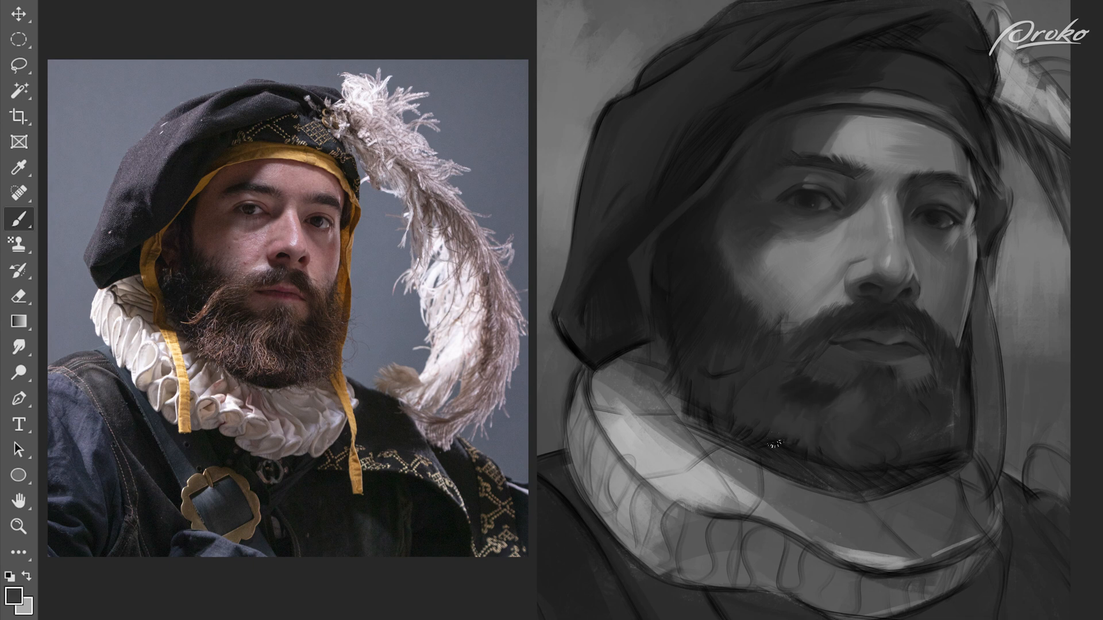
{"action": "left_click", "coordinate": [728, 407], "text": "alt"}
{"action": "left_click", "coordinate": [792, 408], "text": "alt"}
{"action": "left_click", "coordinate": [798, 391], "text": "alt"}
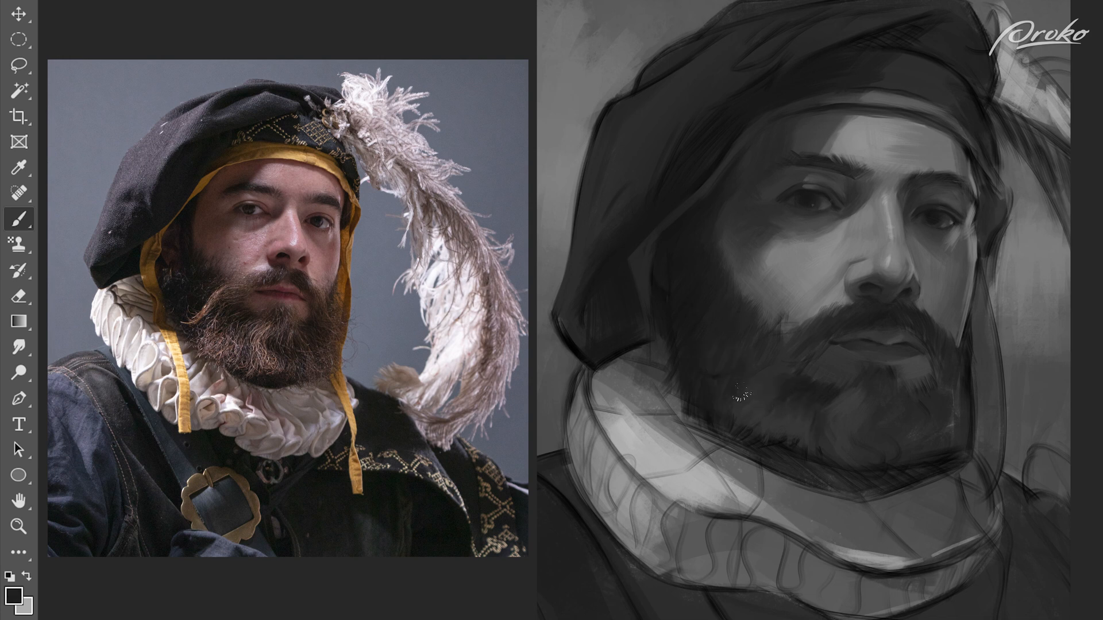
Step: Paint hair strokes where the beard meets the lit cheek and darken the sideburn area
{"action": "left_click", "coordinate": [771, 332], "text": "alt"}
{"action": "left_click", "coordinate": [754, 323], "text": "alt"}
{"action": "left_click_drag", "start_coordinate": [763, 319], "coordinate": [777, 330]}
{"action": "left_click", "coordinate": [760, 326], "text": "alt"}
{"action": "left_click", "coordinate": [719, 367], "text": "alt"}
{"action": "left_click", "coordinate": [736, 348], "text": "alt"}
{"action": "left_click", "coordinate": [697, 351], "text": "alt"}
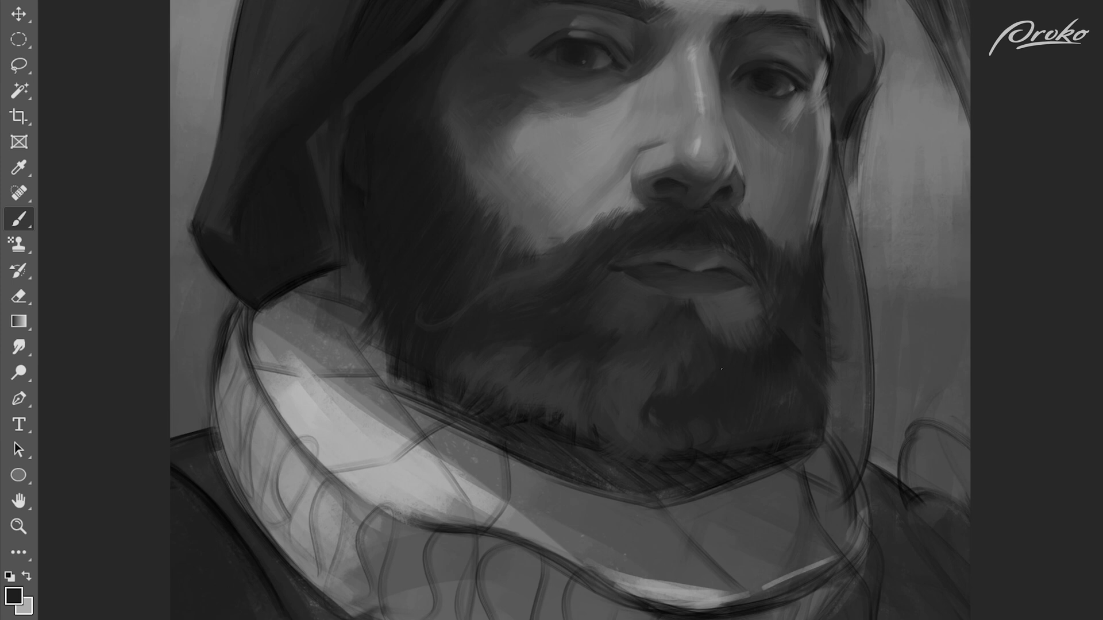
Step: Paint soft hair clumps through the chin and lower middle of the beard
{"action": "left_click", "coordinate": [669, 366], "text": "alt"}
{"action": "left_click", "coordinate": [622, 358], "text": "alt"}
{"action": "left_click_drag", "start_coordinate": [613, 364], "coordinate": [601, 395]}
{"action": "left_click", "coordinate": [636, 385], "text": "alt"}
{"action": "left_click", "coordinate": [583, 411], "text": "alt"}
{"action": "left_click", "coordinate": [596, 401], "text": "alt"}
{"action": "left_click", "coordinate": [558, 412], "text": "alt"}
Step: Brush hair texture along the beard's lower edge above the ruff, covering the rough sketch lines
{"action": "left_click_drag", "start_coordinate": [558, 418], "coordinate": [555, 441]}
{"action": "left_click_drag", "start_coordinate": [576, 430], "coordinate": [577, 443]}
{"action": "left_click", "coordinate": [644, 400], "text": "alt"}
{"action": "mouse_move", "coordinate": [652, 402]}
{"action": "left_mouse_down"}
{"action": "mouse_move", "coordinate": [661, 430]}
{"action": "mouse_move", "coordinate": [625, 468]}
{"action": "mouse_move", "coordinate": [533, 443]}
{"action": "mouse_move", "coordinate": [406, 355]}
{"action": "left_mouse_up"}
{"action": "left_click", "coordinate": [692, 442], "text": "alt"}
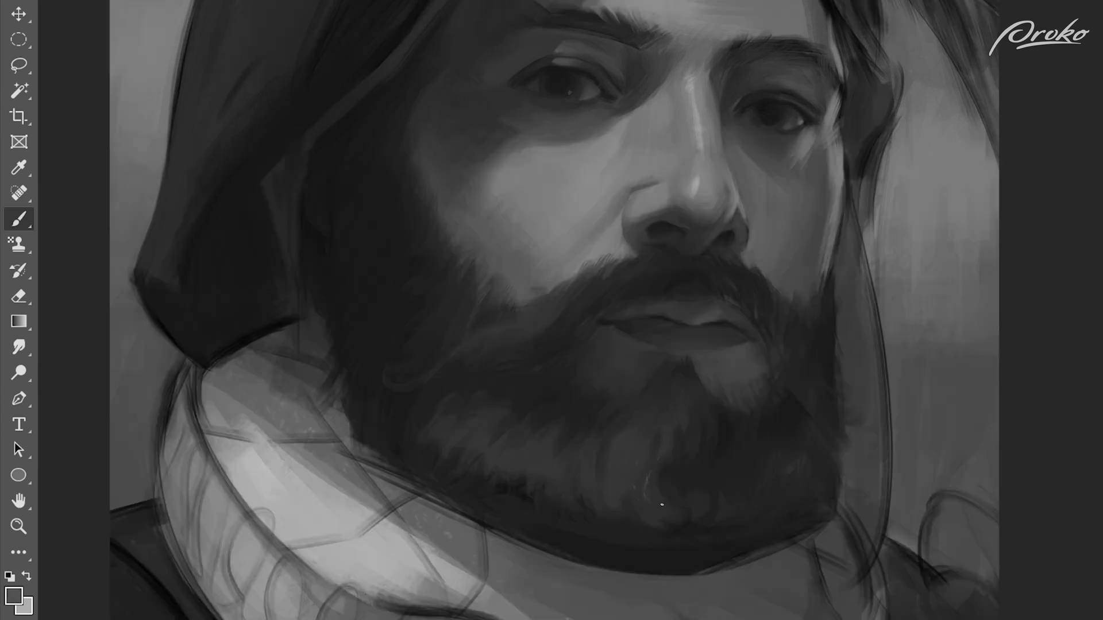
{"action": "left_click_drag", "start_coordinate": [630, 497], "coordinate": [611, 450]}
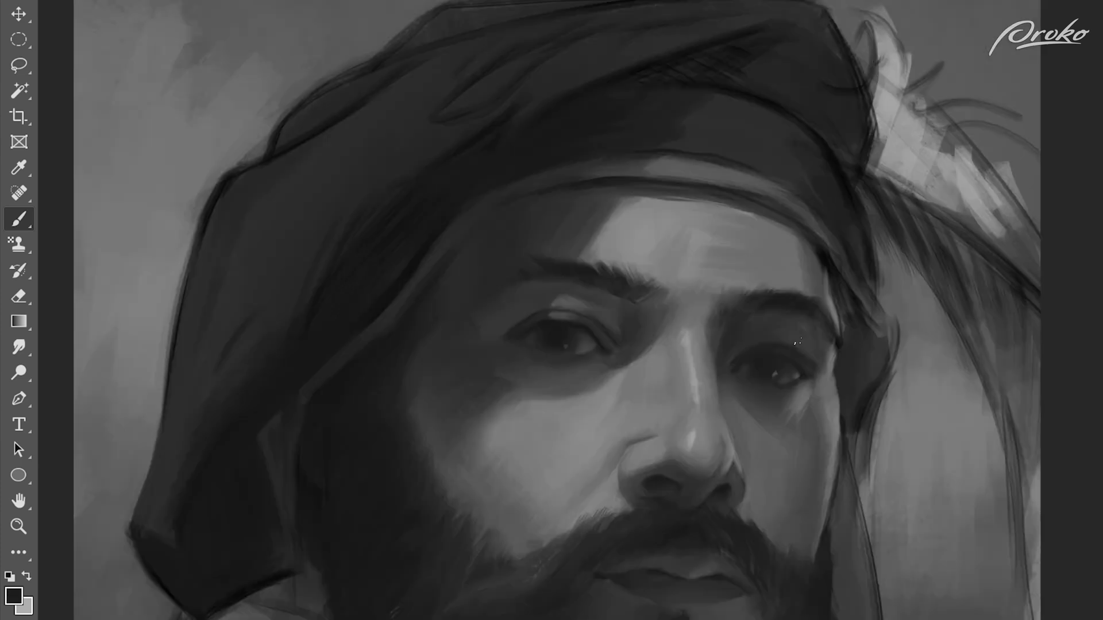
Step: Paint soft grey folds through the side of the hat above the face, deepening the shadow between them
{"action": "right_click", "coordinate": [677, 297]}
{"action": "key", "text": "Escape"}
{"action": "left_click", "coordinate": [336, 270], "text": "alt"}
{"action": "left_click", "coordinate": [425, 442], "text": "alt"}
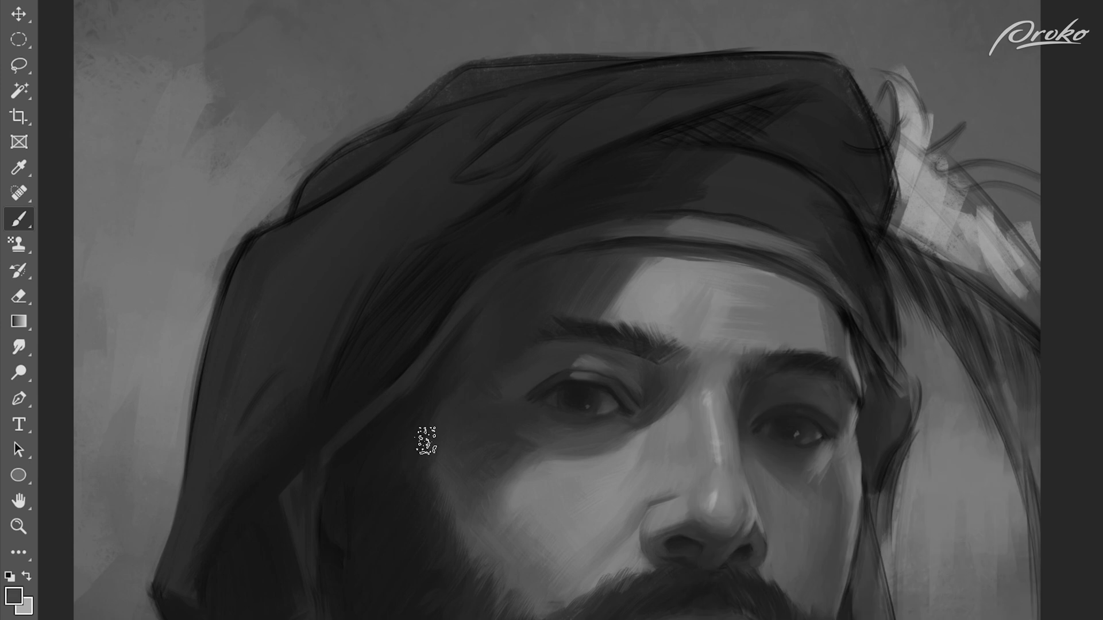
{"action": "mouse_move", "coordinate": [581, 73]}
{"action": "left_mouse_down"}
{"action": "mouse_move", "coordinate": [505, 108]}
{"action": "mouse_move", "coordinate": [418, 196]}
{"action": "left_mouse_up"}
{"action": "left_click", "coordinate": [557, 86], "text": "alt"}
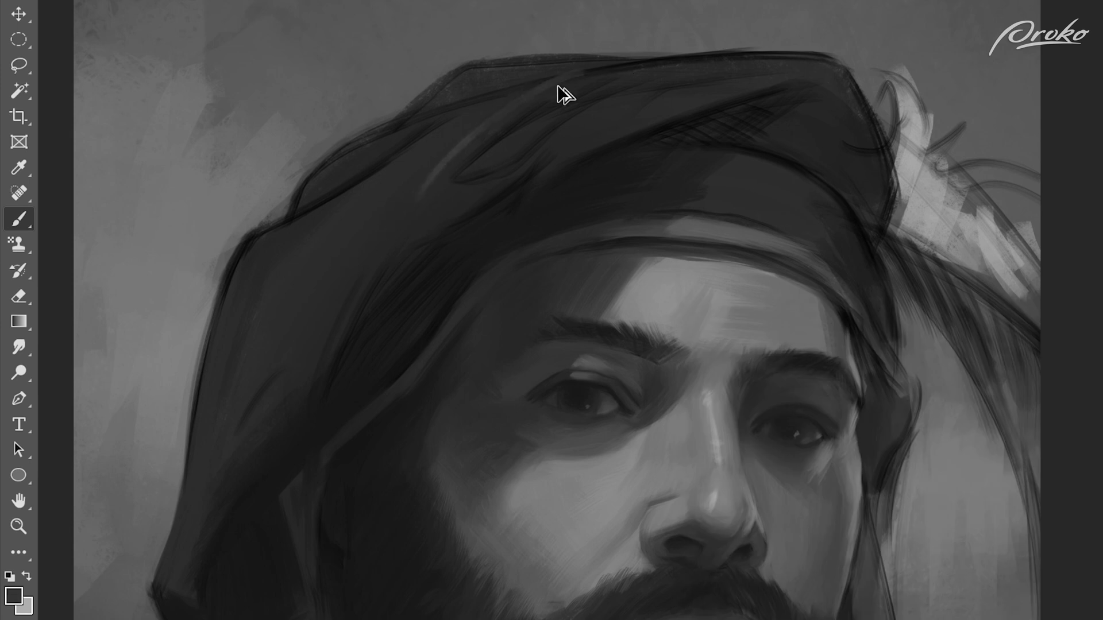
{"action": "left_click", "coordinate": [416, 258], "text": "alt"}
{"action": "mouse_move", "coordinate": [343, 353]}
{"action": "left_mouse_down"}
{"action": "mouse_move", "coordinate": [439, 239]}
{"action": "mouse_move", "coordinate": [346, 333]}
{"action": "mouse_move", "coordinate": [445, 229]}
{"action": "left_mouse_up"}
{"action": "left_click", "coordinate": [402, 276], "text": "alt"}
{"action": "left_click", "coordinate": [390, 223], "text": "alt"}
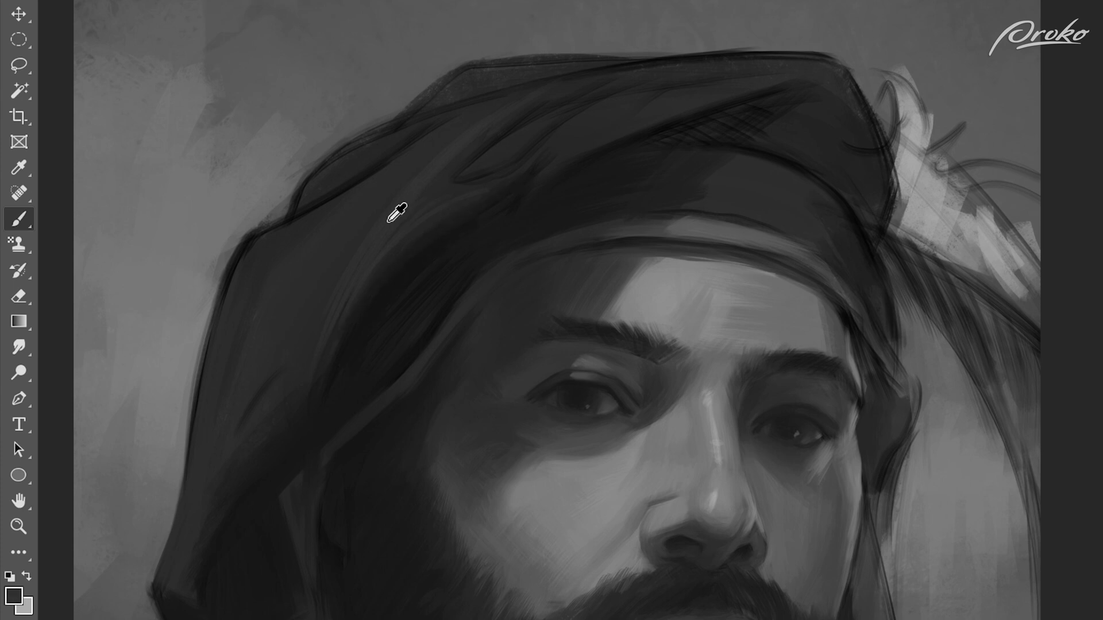
Step: Cover the sketch lines on the hat's drape-side crown with dark grey and soften its folds
{"action": "mouse_move", "coordinate": [427, 152]}
{"action": "left_mouse_down"}
{"action": "mouse_move", "coordinate": [409, 155]}
{"action": "mouse_move", "coordinate": [392, 200]}
{"action": "mouse_move", "coordinate": [235, 267]}
{"action": "left_mouse_up"}
{"action": "left_click", "coordinate": [397, 159], "text": "alt"}
{"action": "left_click_drag", "start_coordinate": [301, 215], "coordinate": [438, 138]}
{"action": "left_click", "coordinate": [387, 192], "text": "alt"}
{"action": "mouse_move", "coordinate": [500, 96]}
{"action": "left_mouse_down"}
{"action": "mouse_move", "coordinate": [588, 69]}
{"action": "mouse_move", "coordinate": [714, 58]}
{"action": "left_mouse_up"}
{"action": "left_click_drag", "start_coordinate": [402, 141], "coordinate": [452, 120]}
{"action": "left_click", "coordinate": [420, 146], "text": "alt"}
Step: Paint along the hat's top edge with long strokes to replace the sketched outline with a clean contour
{"action": "mouse_move", "coordinate": [741, 54]}
{"action": "left_mouse_down"}
{"action": "mouse_move", "coordinate": [350, 149]}
{"action": "mouse_move", "coordinate": [638, 67]}
{"action": "left_mouse_up"}
{"action": "left_click_drag", "start_coordinate": [400, 136], "coordinate": [780, 57]}
{"action": "left_click_drag", "start_coordinate": [299, 195], "coordinate": [496, 93]}
{"action": "left_click", "coordinate": [780, 42], "text": "alt"}
{"action": "left_click_drag", "start_coordinate": [778, 49], "coordinate": [844, 50]}
{"action": "left_click_drag", "start_coordinate": [705, 48], "coordinate": [843, 62]}
{"action": "left_click", "coordinate": [825, 84], "text": "alt"}
Step: Paint over the outline on the hat drape's outer edge and shade its folds with a larger brush
{"action": "mouse_move", "coordinate": [293, 218]}
{"action": "left_mouse_down"}
{"action": "mouse_move", "coordinate": [314, 205]}
{"action": "mouse_move", "coordinate": [222, 291]}
{"action": "mouse_move", "coordinate": [235, 265]}
{"action": "mouse_move", "coordinate": [204, 355]}
{"action": "left_mouse_up"}
{"action": "left_click_drag", "start_coordinate": [251, 271], "coordinate": [236, 434]}
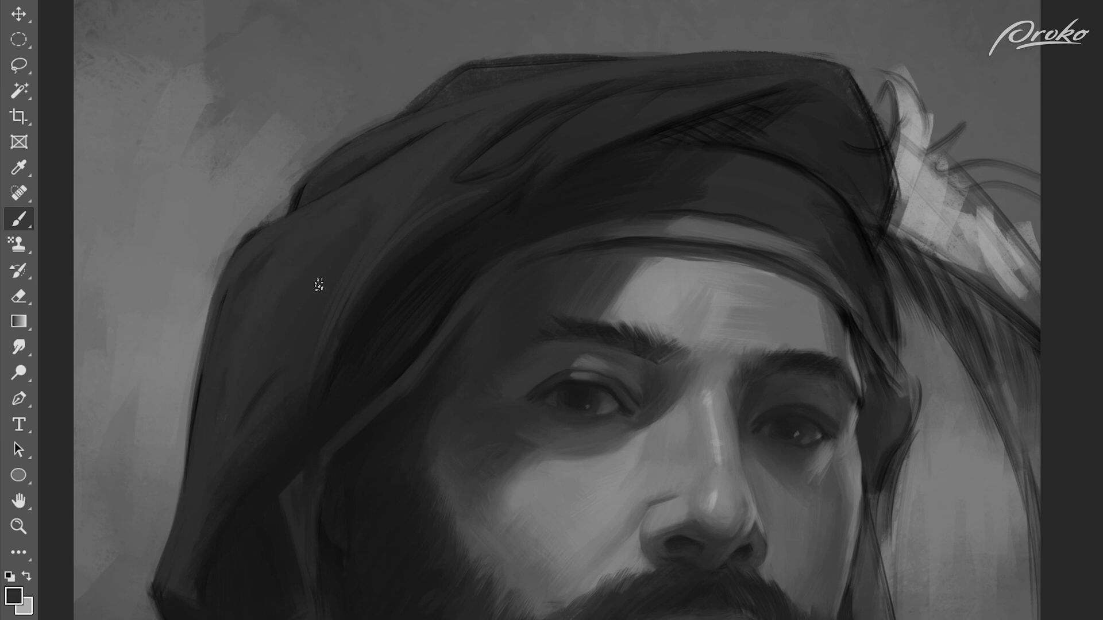
{"action": "key", "text": "bracketright"}
{"action": "key", "text": "bracketright"}
{"action": "key", "text": "bracketright"}
{"action": "left_click", "coordinate": [263, 466], "text": "alt"}
{"action": "mouse_move", "coordinate": [288, 383]}
{"action": "left_mouse_down"}
{"action": "mouse_move", "coordinate": [251, 433]}
{"action": "mouse_move", "coordinate": [303, 377]}
{"action": "left_mouse_up"}
{"action": "left_click", "coordinate": [204, 488], "text": "alt"}
{"action": "mouse_move", "coordinate": [201, 496]}
{"action": "left_mouse_down"}
{"action": "mouse_move", "coordinate": [276, 438]}
{"action": "mouse_move", "coordinate": [216, 565]}
{"action": "mouse_move", "coordinate": [251, 495]}
{"action": "mouse_move", "coordinate": [247, 460]}
{"action": "left_mouse_up"}
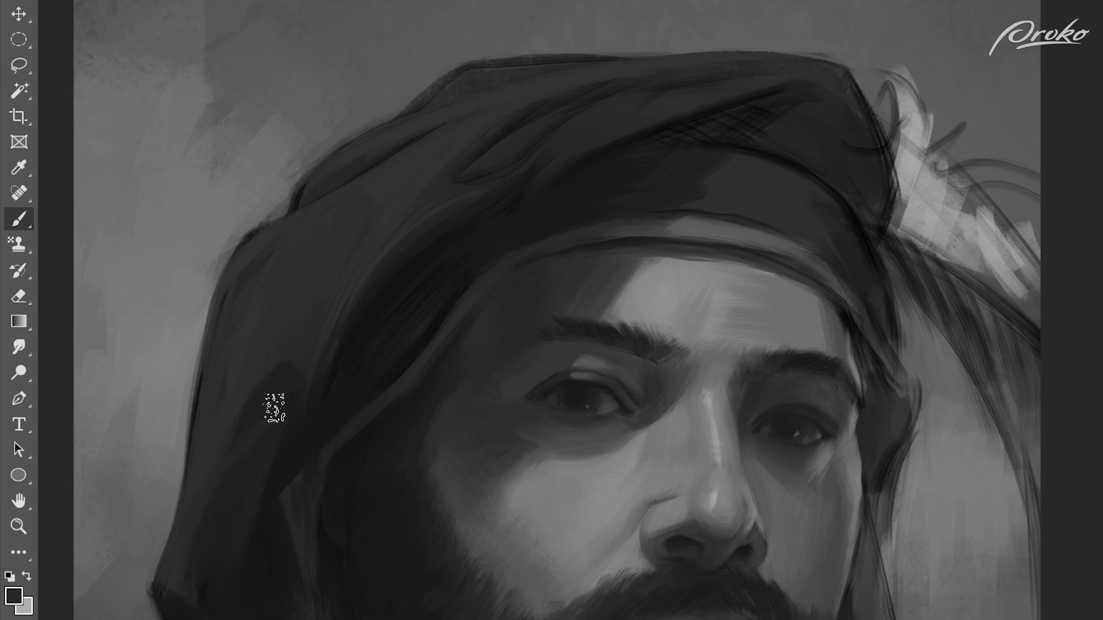
Step: Clean up the hat's silhouette at the drape's lower corner and the notch in the crown using background grey
{"action": "left_click", "coordinate": [154, 596], "text": "alt"}
{"action": "left_click", "coordinate": [141, 595], "text": "alt"}
{"action": "left_click_drag", "start_coordinate": [155, 596], "coordinate": [166, 617]}
{"action": "left_click", "coordinate": [147, 600], "text": "alt"}
{"action": "left_click", "coordinate": [261, 267], "text": "alt"}
{"action": "left_click", "coordinate": [246, 213], "text": "alt"}
{"action": "left_click_drag", "start_coordinate": [243, 245], "coordinate": [279, 215]}
{"action": "mouse_move", "coordinate": [282, 213]}
{"action": "left_mouse_down"}
{"action": "mouse_move", "coordinate": [303, 155]}
{"action": "mouse_move", "coordinate": [348, 145]}
{"action": "mouse_move", "coordinate": [291, 223]}
{"action": "left_mouse_up"}
{"action": "left_click", "coordinate": [337, 167], "text": "alt"}
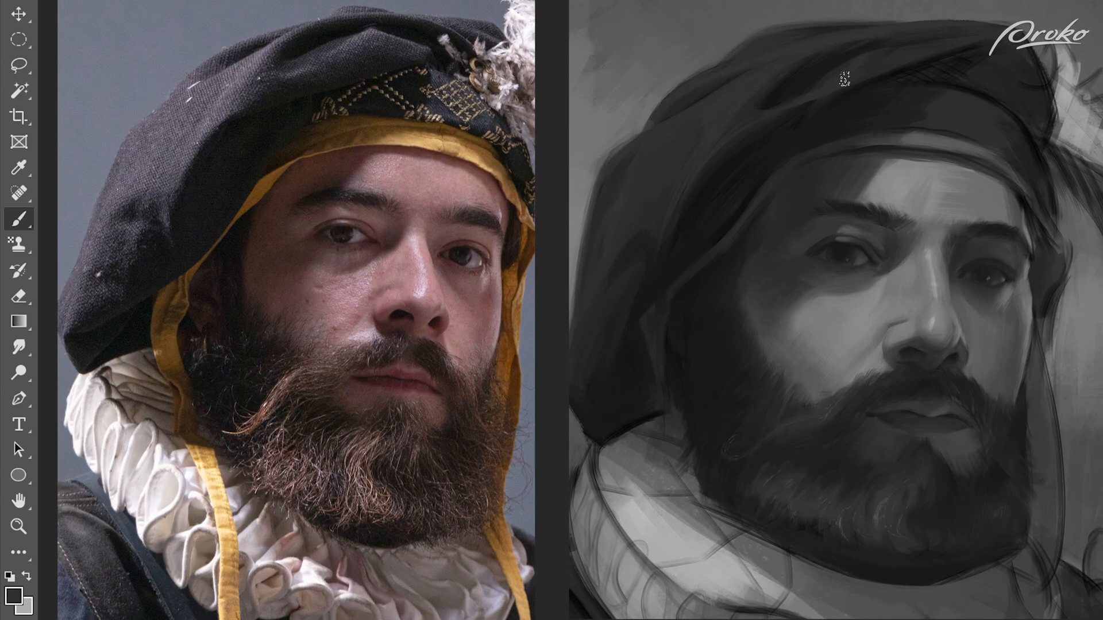
Step: Round off the hat's upper corner near the feather and paint over its sketched outline
{"action": "mouse_move", "coordinate": [936, 36]}
{"action": "left_mouse_down"}
{"action": "mouse_move", "coordinate": [860, 59]}
{"action": "mouse_move", "coordinate": [901, 45]}
{"action": "mouse_move", "coordinate": [901, 55]}
{"action": "mouse_move", "coordinate": [871, 44]}
{"action": "mouse_move", "coordinate": [852, 65]}
{"action": "mouse_move", "coordinate": [885, 48]}
{"action": "mouse_move", "coordinate": [976, 38]}
{"action": "mouse_move", "coordinate": [826, 50]}
{"action": "left_mouse_up"}
{"action": "left_click", "coordinate": [923, 31], "text": "alt"}
{"action": "left_click", "coordinate": [846, 73], "text": "alt"}
{"action": "left_click", "coordinate": [958, 46], "text": "alt"}
{"action": "left_click", "coordinate": [831, 83], "text": "alt"}
{"action": "left_click", "coordinate": [886, 39], "text": "alt"}
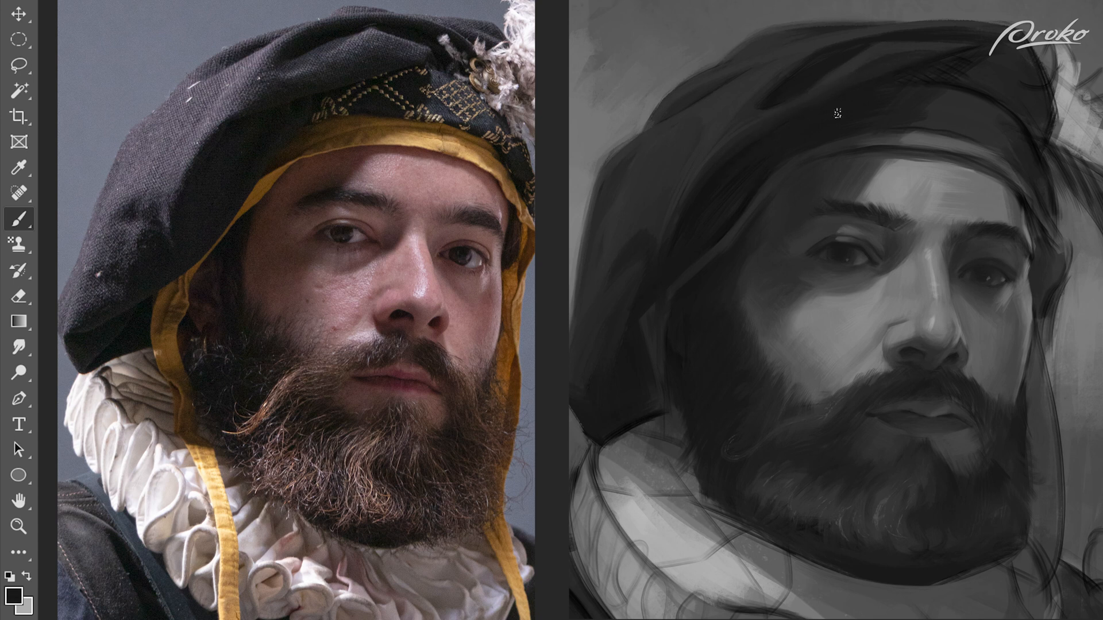
Step: Enlarge the brush and darken the hat fold running from the temple up over the headband
{"action": "key", "text": "]"}
{"action": "key", "text": "]"}
{"action": "left_click_drag", "start_coordinate": [664, 257], "coordinate": [899, 95]}
{"action": "key", "text": "]"}
{"action": "key", "text": "]"}
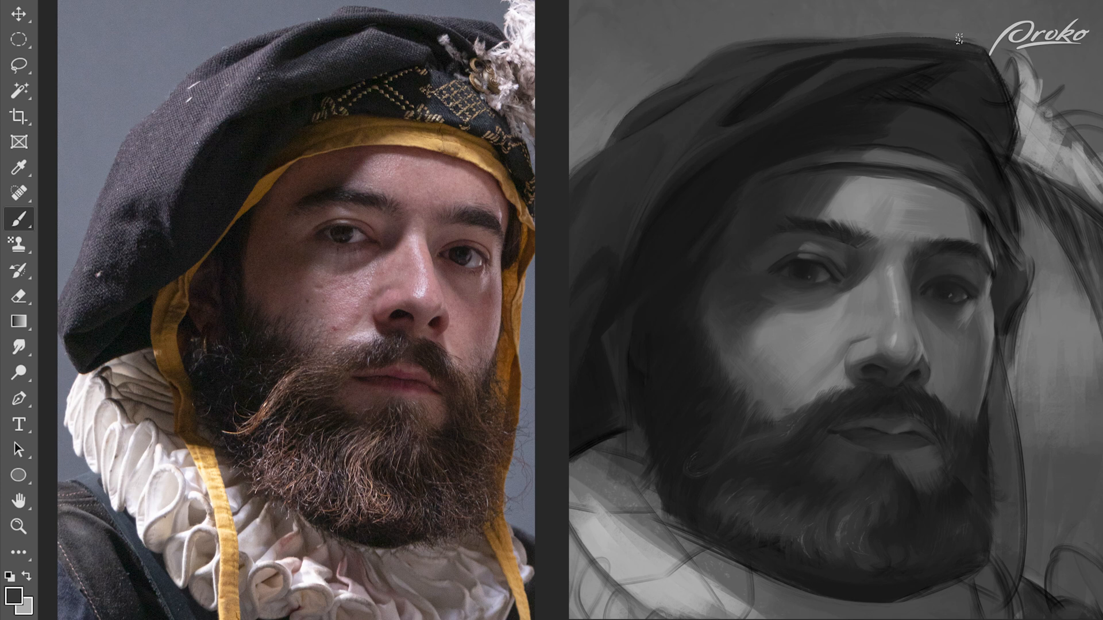
Step: Smooth the dark folds on the hat's crown near the feather, covering the crosshatched sketch marks
{"action": "left_click", "coordinate": [967, 36], "text": "alt"}
{"action": "mouse_move", "coordinate": [919, 35]}
{"action": "left_mouse_down"}
{"action": "mouse_move", "coordinate": [991, 50]}
{"action": "mouse_move", "coordinate": [897, 79]}
{"action": "left_mouse_up"}
{"action": "left_click", "coordinate": [937, 68], "text": "alt"}
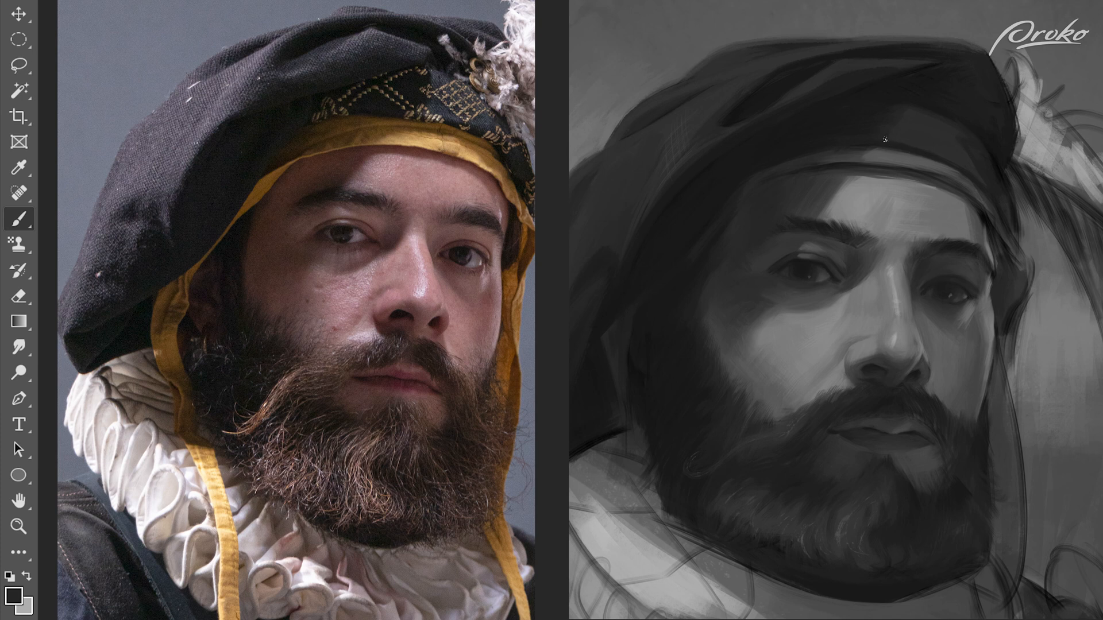
Step: Paint dark grey over the hat's edge beside the temple, softening the sketched outline where the crown meets the hanging drape
{"action": "left_click", "coordinate": [1008, 221], "text": "alt"}
{"action": "left_click", "coordinate": [1036, 232], "text": "alt"}
{"action": "left_click_drag", "start_coordinate": [1011, 174], "coordinate": [1021, 246]}
{"action": "left_click", "coordinate": [1010, 218], "text": "alt"}
{"action": "left_click", "coordinate": [1020, 201], "text": "alt"}
{"action": "left_click", "coordinate": [1008, 207], "text": "alt"}
{"action": "mouse_move", "coordinate": [1010, 183]}
{"action": "left_mouse_down"}
{"action": "mouse_move", "coordinate": [1019, 230]}
{"action": "mouse_move", "coordinate": [989, 210]}
{"action": "mouse_move", "coordinate": [982, 226]}
{"action": "left_mouse_up"}
{"action": "left_click", "coordinate": [1008, 198], "text": "alt"}
{"action": "left_click", "coordinate": [1021, 202], "text": "alt"}
{"action": "left_click", "coordinate": [989, 204], "text": "alt"}
Step: Blend the headband's end into the dark drape running down beside the far eye
{"action": "left_click", "coordinate": [978, 219], "text": "alt"}
{"action": "left_click", "coordinate": [989, 253], "text": "alt"}
{"action": "left_click", "coordinate": [994, 262], "text": "alt"}
{"action": "left_click", "coordinate": [1009, 270], "text": "alt"}
{"action": "left_click_drag", "start_coordinate": [992, 238], "coordinate": [1002, 282]}
{"action": "left_click", "coordinate": [991, 271], "text": "alt"}
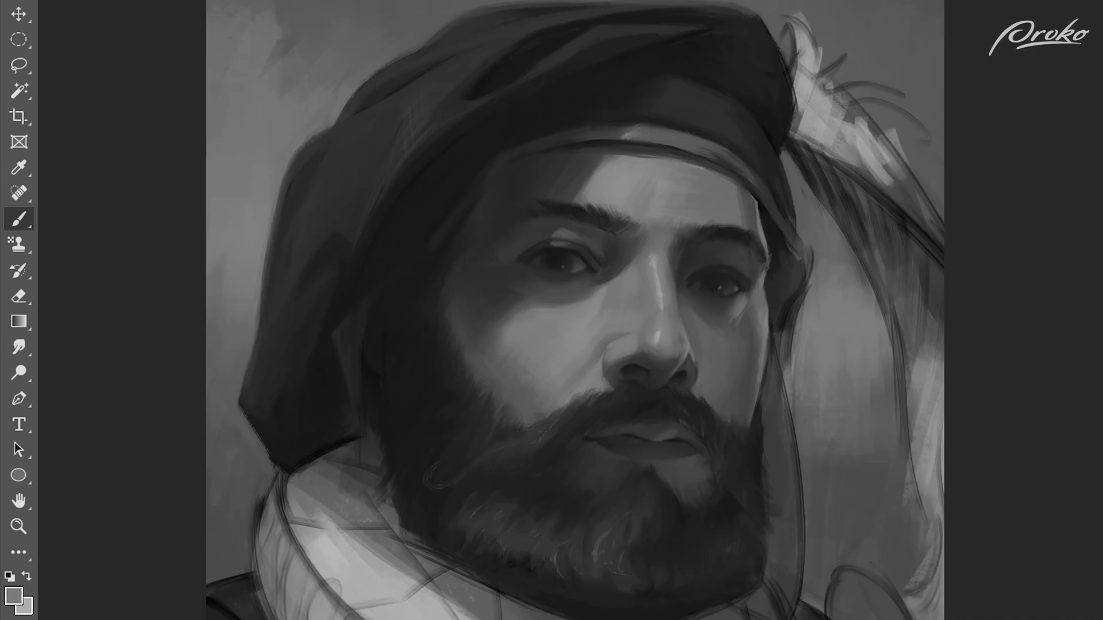
Step: Refine the hat's outer silhouette above the hanging fold and touch up the headband over the forehead
{"action": "left_click", "coordinate": [637, 138], "text": "alt"}
{"action": "left_click", "coordinate": [647, 132], "text": "alt"}
{"action": "left_click", "coordinate": [626, 154], "text": "alt"}
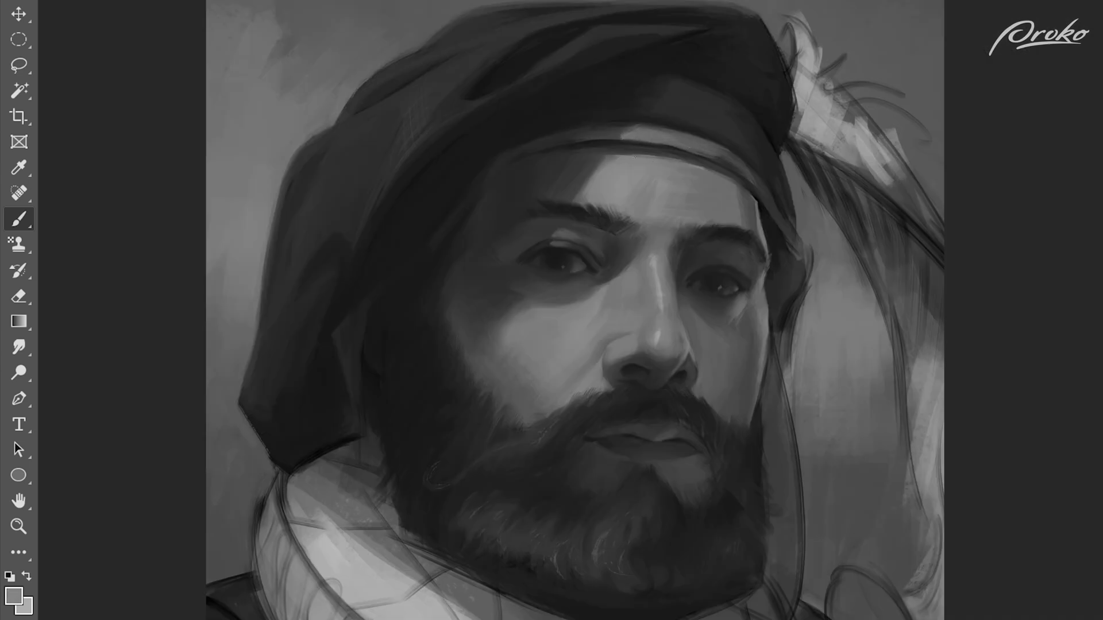
{"action": "left_click", "coordinate": [661, 147], "text": "alt"}
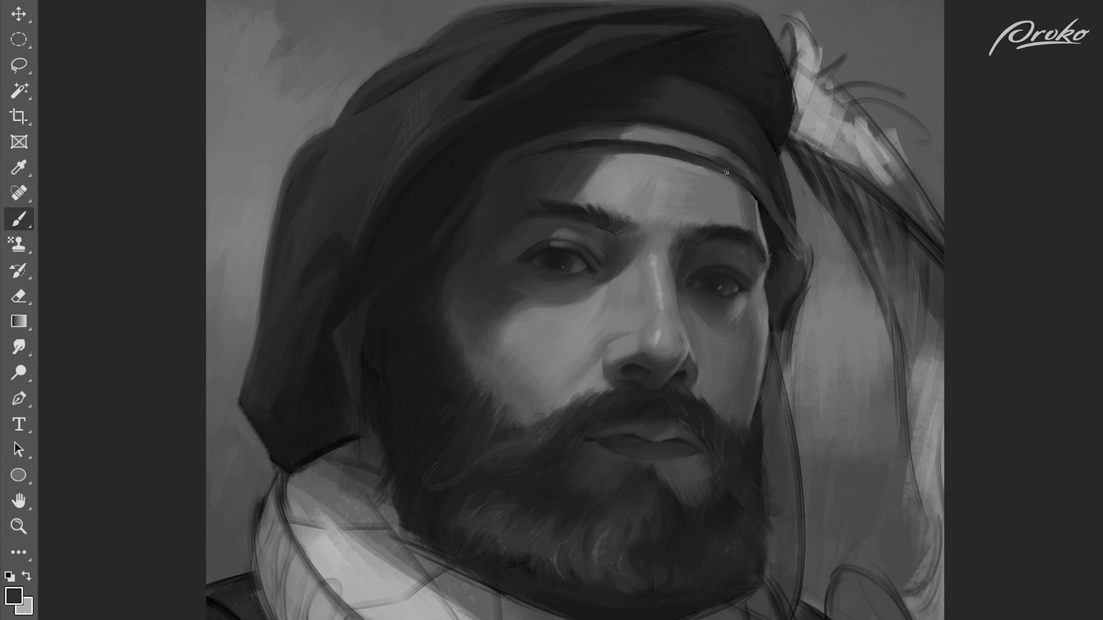
{"action": "left_click", "coordinate": [608, 129], "text": "alt"}
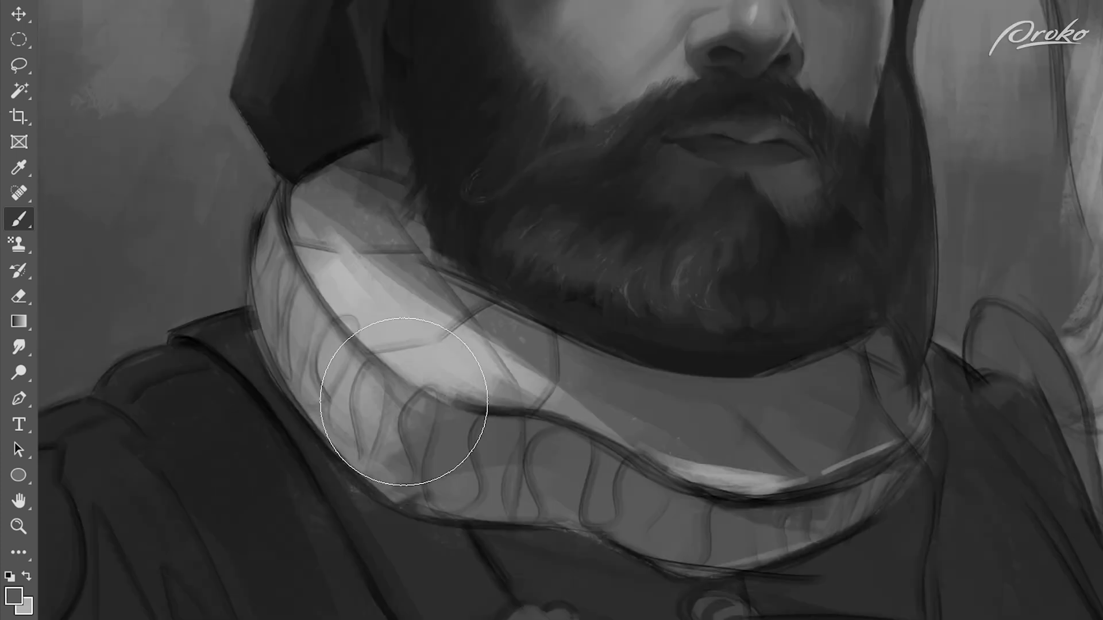
Step: Swap to the light grey, shrink the brush and draw narrow ruffle loops along the collar's outer edge below the hat
{"action": "left_click_drag", "start_coordinate": [402, 406], "coordinate": [559, 492]}
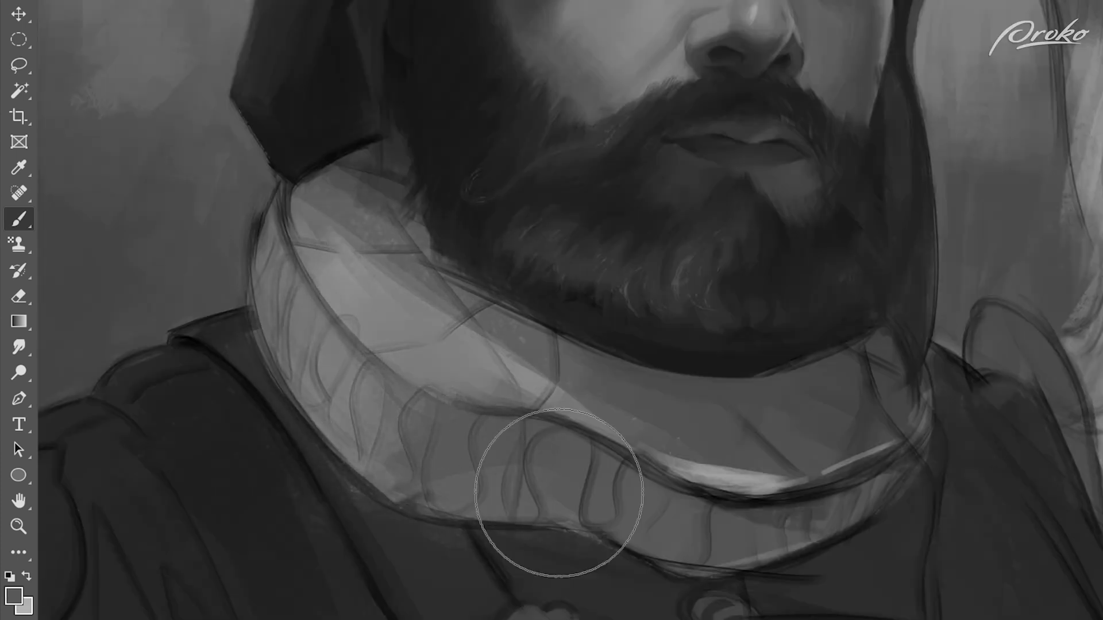
{"action": "key", "text": "x"}
{"action": "key", "text": "bracketleft"}
{"action": "key", "text": "bracketleft"}
{"action": "key", "text": "bracketleft"}
{"action": "key", "text": "bracketleft"}
{"action": "key", "text": "bracketleft"}
{"action": "left_click_drag", "start_coordinate": [281, 184], "coordinate": [251, 269]}
{"action": "left_click_drag", "start_coordinate": [281, 230], "coordinate": [251, 303]}
{"action": "mouse_move", "coordinate": [285, 251]}
{"action": "left_mouse_down"}
{"action": "mouse_move", "coordinate": [270, 336]}
{"action": "mouse_move", "coordinate": [269, 323]}
{"action": "left_mouse_up"}
{"action": "left_click_drag", "start_coordinate": [271, 266], "coordinate": [252, 336]}
{"action": "mouse_move", "coordinate": [271, 231]}
{"action": "left_mouse_down"}
{"action": "mouse_move", "coordinate": [283, 247]}
{"action": "mouse_move", "coordinate": [257, 345]}
{"action": "left_mouse_up"}
Step: Continue the light ruffle loops down the collar's outer edge towards the chest
{"action": "left_click_drag", "start_coordinate": [298, 271], "coordinate": [281, 369]}
{"action": "mouse_move", "coordinate": [287, 250]}
{"action": "left_mouse_down"}
{"action": "mouse_move", "coordinate": [296, 284]}
{"action": "mouse_move", "coordinate": [280, 359]}
{"action": "left_mouse_up"}
{"action": "left_click_drag", "start_coordinate": [319, 293], "coordinate": [293, 347]}
{"action": "mouse_move", "coordinate": [311, 295]}
{"action": "left_mouse_down"}
{"action": "mouse_move", "coordinate": [329, 309]}
{"action": "mouse_move", "coordinate": [294, 396]}
{"action": "left_mouse_up"}
{"action": "mouse_move", "coordinate": [359, 334]}
{"action": "left_mouse_down"}
{"action": "mouse_move", "coordinate": [317, 376]}
{"action": "mouse_move", "coordinate": [323, 404]}
{"action": "left_mouse_up"}
{"action": "mouse_move", "coordinate": [352, 404]}
{"action": "left_mouse_down"}
{"action": "mouse_move", "coordinate": [371, 361]}
{"action": "mouse_move", "coordinate": [363, 416]}
{"action": "mouse_move", "coordinate": [402, 442]}
{"action": "mouse_move", "coordinate": [468, 423]}
{"action": "mouse_move", "coordinate": [540, 431]}
{"action": "mouse_move", "coordinate": [543, 519]}
{"action": "mouse_move", "coordinate": [448, 500]}
{"action": "left_mouse_up"}
Step: Adjust the brush size and block in the wider ruffle loops on the front of the collar
{"action": "key", "text": "bracketright"}
{"action": "key", "text": "bracketright"}
{"action": "key", "text": "bracketright"}
{"action": "key", "text": "bracketright"}
{"action": "key", "text": "bracketright"}
{"action": "left_click", "coordinate": [574, 479], "text": "alt"}
{"action": "key", "text": "bracketright"}
{"action": "key", "text": "bracketright"}
{"action": "key", "text": "bracketright"}
{"action": "key", "text": "bracketleft"}
{"action": "key", "text": "bracketleft"}
{"action": "key", "text": "bracketleft"}
{"action": "key", "text": "bracketleft"}
{"action": "left_click", "coordinate": [405, 431], "text": "alt"}
{"action": "left_click", "coordinate": [414, 405], "text": "alt"}
Step: Paint light pleats running from the front ruffle loops up towards the beard
{"action": "mouse_move", "coordinate": [660, 353]}
{"action": "left_mouse_down"}
{"action": "mouse_move", "coordinate": [682, 335]}
{"action": "mouse_move", "coordinate": [670, 336]}
{"action": "left_mouse_up"}
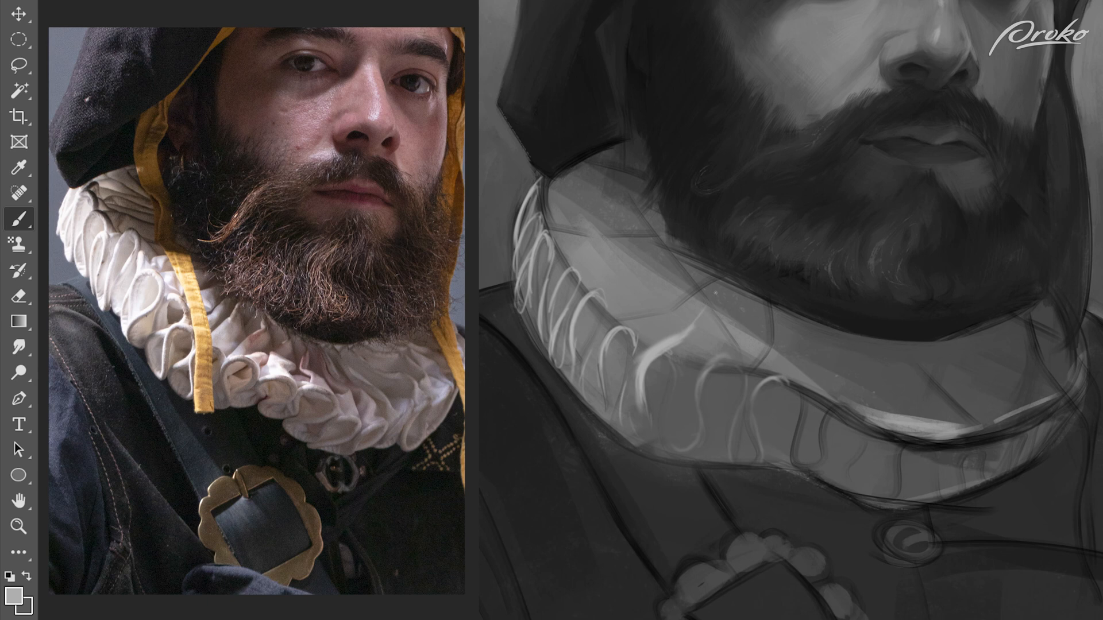
{"action": "left_click", "coordinate": [718, 309], "text": "alt"}
{"action": "mouse_move", "coordinate": [715, 312]}
{"action": "left_mouse_down"}
{"action": "mouse_move", "coordinate": [696, 347]}
{"action": "mouse_move", "coordinate": [682, 343]}
{"action": "left_mouse_up"}
{"action": "left_click", "coordinate": [720, 315], "text": "alt"}
{"action": "left_click", "coordinate": [710, 294], "text": "alt"}
{"action": "left_click_drag", "start_coordinate": [704, 304], "coordinate": [643, 343]}
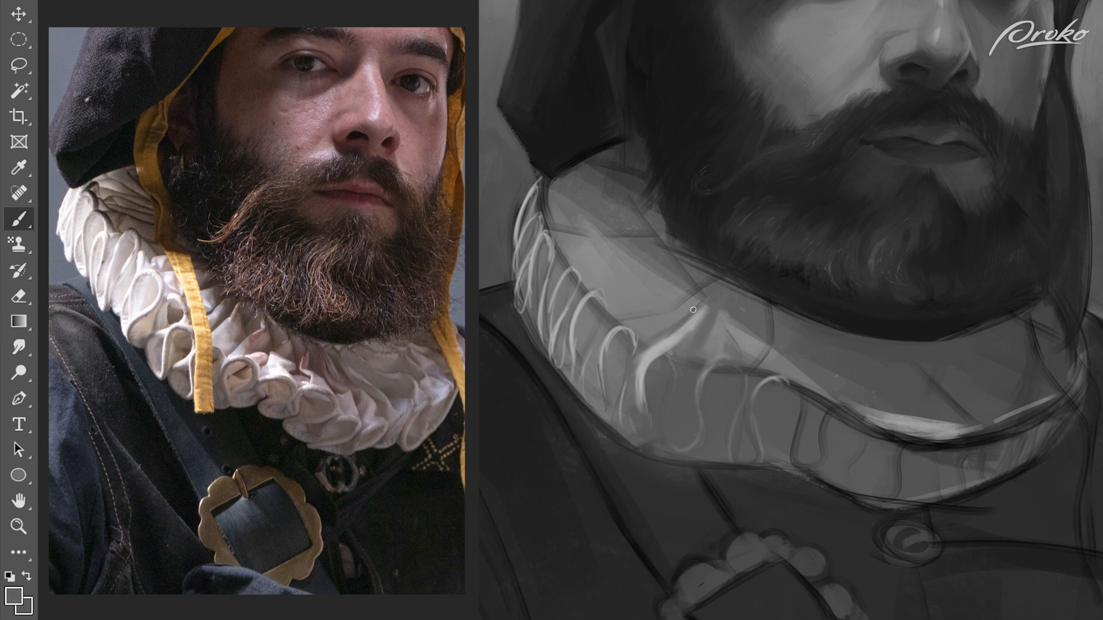
Step: Paint light pleat strokes across the collar's inner surface, fanning from beneath the beard up to the hat's lower corner
{"action": "left_click", "coordinate": [701, 294], "text": "alt"}
{"action": "mouse_move", "coordinate": [698, 303]}
{"action": "left_mouse_down"}
{"action": "mouse_move", "coordinate": [644, 337]}
{"action": "mouse_move", "coordinate": [608, 331]}
{"action": "left_mouse_up"}
{"action": "left_click_drag", "start_coordinate": [668, 312], "coordinate": [618, 333]}
{"action": "left_click_drag", "start_coordinate": [678, 270], "coordinate": [590, 298]}
{"action": "mouse_move", "coordinate": [661, 286]}
{"action": "left_mouse_down"}
{"action": "mouse_move", "coordinate": [580, 300]}
{"action": "mouse_move", "coordinate": [705, 271]}
{"action": "mouse_move", "coordinate": [621, 316]}
{"action": "left_mouse_up"}
{"action": "left_click", "coordinate": [669, 274], "text": "alt"}
{"action": "left_click_drag", "start_coordinate": [669, 289], "coordinate": [613, 316]}
{"action": "left_click", "coordinate": [634, 291], "text": "alt"}
{"action": "mouse_move", "coordinate": [667, 252]}
{"action": "left_mouse_down"}
{"action": "mouse_move", "coordinate": [572, 268]}
{"action": "mouse_move", "coordinate": [550, 247]}
{"action": "left_mouse_up"}
{"action": "left_click_drag", "start_coordinate": [657, 238], "coordinate": [552, 249]}
{"action": "left_click_drag", "start_coordinate": [637, 218], "coordinate": [536, 228]}
{"action": "mouse_move", "coordinate": [602, 192]}
{"action": "left_mouse_down"}
{"action": "mouse_move", "coordinate": [535, 210]}
{"action": "mouse_move", "coordinate": [540, 200]}
{"action": "left_mouse_up"}
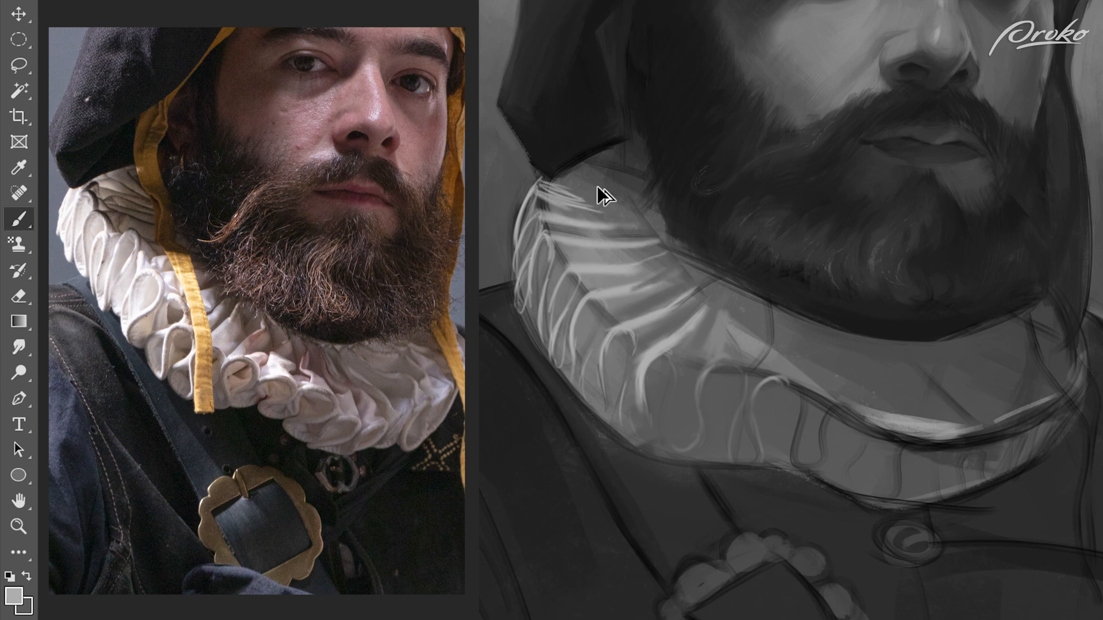
Step: Add finer strokes between the collar's upper pleats, linking them to the outer ruffle loops
{"action": "left_click", "coordinate": [572, 283], "text": "alt"}
{"action": "left_click_drag", "start_coordinate": [571, 280], "coordinate": [556, 314]}
{"action": "left_click", "coordinate": [566, 257], "text": "alt"}
{"action": "left_click_drag", "start_coordinate": [569, 257], "coordinate": [551, 286]}
{"action": "left_click", "coordinate": [652, 256], "text": "alt"}
{"action": "left_click_drag", "start_coordinate": [653, 256], "coordinate": [603, 263]}
{"action": "left_click_drag", "start_coordinate": [629, 253], "coordinate": [573, 257]}
{"action": "mouse_move", "coordinate": [649, 272]}
{"action": "left_mouse_down"}
{"action": "mouse_move", "coordinate": [603, 283]}
{"action": "mouse_move", "coordinate": [665, 256]}
{"action": "left_mouse_up"}
{"action": "left_click", "coordinate": [610, 269], "text": "alt"}
Step: Enlarge the brush and paint a soft dark shadow over the inner collar where the pleats meet the beard
{"action": "left_click", "coordinate": [599, 190], "text": "alt"}
{"action": "key", "text": "bracketright"}
{"action": "key", "text": "bracketright"}
{"action": "key", "text": "bracketright"}
{"action": "left_click_drag", "start_coordinate": [598, 192], "coordinate": [660, 256]}
{"action": "left_click", "coordinate": [676, 206], "text": "alt"}
{"action": "key", "text": "bracketright"}
{"action": "key", "text": "bracketright"}
{"action": "key", "text": "bracketright"}
{"action": "mouse_move", "coordinate": [674, 204]}
{"action": "left_mouse_down"}
{"action": "mouse_move", "coordinate": [649, 172]}
{"action": "mouse_move", "coordinate": [652, 216]}
{"action": "left_mouse_up"}
Step: Shrink the brush and clean up the collar's scalloped outer edge around the ruffle loops
{"action": "left_click", "coordinate": [580, 219], "text": "alt"}
{"action": "key", "text": "bracketleft"}
{"action": "key", "text": "bracketleft"}
{"action": "mouse_move", "coordinate": [539, 216]}
{"action": "left_mouse_down"}
{"action": "mouse_move", "coordinate": [558, 284]}
{"action": "mouse_move", "coordinate": [553, 313]}
{"action": "left_mouse_up"}
{"action": "left_click", "coordinate": [540, 360], "text": "alt"}
{"action": "mouse_move", "coordinate": [604, 419]}
{"action": "left_mouse_down"}
{"action": "mouse_move", "coordinate": [618, 413]}
{"action": "mouse_move", "coordinate": [595, 412]}
{"action": "mouse_move", "coordinate": [610, 413]}
{"action": "left_mouse_up"}
{"action": "left_click", "coordinate": [593, 389], "text": "alt"}
{"action": "left_click", "coordinate": [627, 332], "text": "alt"}
{"action": "left_click", "coordinate": [602, 428], "text": "alt"}
{"action": "left_click", "coordinate": [585, 394], "text": "alt"}
Step: Refine the ruffle loops on the collar's shoulder side with light rims and darker hollows
{"action": "left_click", "coordinate": [599, 316], "text": "alt"}
{"action": "left_click", "coordinate": [587, 315], "text": "alt"}
{"action": "mouse_move", "coordinate": [603, 327]}
{"action": "left_mouse_down"}
{"action": "mouse_move", "coordinate": [599, 342]}
{"action": "mouse_move", "coordinate": [575, 326]}
{"action": "mouse_move", "coordinate": [600, 305]}
{"action": "mouse_move", "coordinate": [575, 297]}
{"action": "left_mouse_up"}
{"action": "left_click", "coordinate": [592, 305], "text": "alt"}
{"action": "left_click", "coordinate": [595, 278], "text": "alt"}
{"action": "left_click", "coordinate": [576, 310], "text": "alt"}
{"action": "left_click", "coordinate": [564, 383], "text": "alt"}
{"action": "left_click_drag", "start_coordinate": [572, 377], "coordinate": [576, 363]}
{"action": "left_click", "coordinate": [575, 359], "text": "alt"}
{"action": "left_click", "coordinate": [574, 361], "text": "alt"}
{"action": "left_click", "coordinate": [584, 348], "text": "alt"}
{"action": "mouse_move", "coordinate": [574, 367]}
{"action": "left_mouse_down"}
{"action": "mouse_move", "coordinate": [580, 349]}
{"action": "mouse_move", "coordinate": [578, 398]}
{"action": "left_mouse_up"}
{"action": "left_click", "coordinate": [514, 316], "text": "alt"}
{"action": "left_click_drag", "start_coordinate": [528, 321], "coordinate": [539, 348]}
Step: Shape the wide ruffle loops on the front of the collar with light edges and shaded hollows
{"action": "left_click", "coordinate": [718, 365], "text": "alt"}
{"action": "mouse_move", "coordinate": [705, 363]}
{"action": "left_mouse_down"}
{"action": "mouse_move", "coordinate": [718, 344]}
{"action": "mouse_move", "coordinate": [754, 386]}
{"action": "mouse_move", "coordinate": [749, 410]}
{"action": "left_mouse_up"}
{"action": "left_click", "coordinate": [731, 364], "text": "alt"}
{"action": "mouse_move", "coordinate": [716, 377]}
{"action": "left_mouse_down"}
{"action": "mouse_move", "coordinate": [703, 403]}
{"action": "mouse_move", "coordinate": [710, 425]}
{"action": "left_mouse_up"}
{"action": "left_click_drag", "start_coordinate": [682, 387], "coordinate": [681, 445]}
{"action": "left_click_drag", "start_coordinate": [662, 363], "coordinate": [650, 391]}
{"action": "left_click", "coordinate": [670, 334], "text": "alt"}
{"action": "left_click_drag", "start_coordinate": [670, 336], "coordinate": [675, 371]}
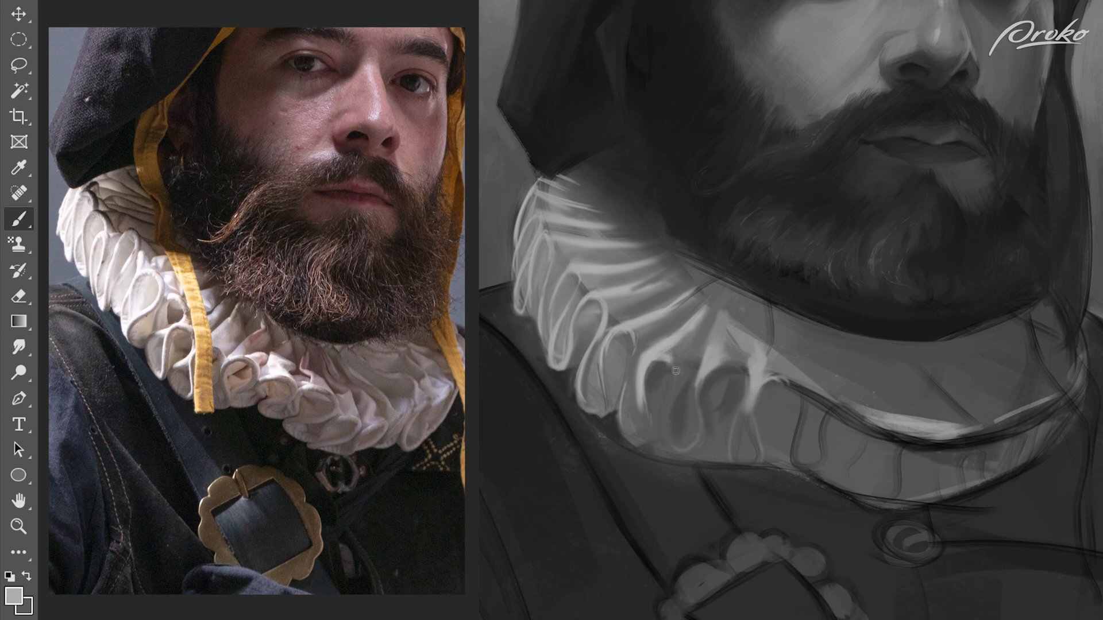
Step: Touch up the highlights and shadows of the ruffle loops along the collar's shoulder side
{"action": "left_click", "coordinate": [616, 331], "text": "alt"}
{"action": "left_click", "coordinate": [606, 370], "text": "alt"}
{"action": "left_click_drag", "start_coordinate": [604, 363], "coordinate": [586, 409]}
{"action": "left_click", "coordinate": [578, 382], "text": "alt"}
{"action": "left_click", "coordinate": [558, 335], "text": "alt"}
{"action": "left_click", "coordinate": [557, 351], "text": "alt"}
{"action": "left_click", "coordinate": [586, 256], "text": "alt"}
Step: Extend the light pleats below the beard towards the front of the collar and soften their transitions into shadow
{"action": "left_click", "coordinate": [757, 332], "text": "alt"}
{"action": "mouse_move", "coordinate": [774, 314]}
{"action": "left_mouse_down"}
{"action": "mouse_move", "coordinate": [772, 356]}
{"action": "mouse_move", "coordinate": [751, 350]}
{"action": "left_mouse_up"}
{"action": "left_click", "coordinate": [747, 348], "text": "alt"}
{"action": "left_click", "coordinate": [725, 338], "text": "alt"}
{"action": "mouse_move", "coordinate": [725, 308]}
{"action": "left_mouse_down"}
{"action": "mouse_move", "coordinate": [757, 302]}
{"action": "mouse_move", "coordinate": [744, 282]}
{"action": "mouse_move", "coordinate": [759, 301]}
{"action": "mouse_move", "coordinate": [723, 279]}
{"action": "mouse_move", "coordinate": [702, 342]}
{"action": "left_mouse_up"}
{"action": "left_click", "coordinate": [755, 299], "text": "alt"}
{"action": "left_click", "coordinate": [755, 298], "text": "alt"}
{"action": "mouse_move", "coordinate": [704, 277]}
{"action": "left_mouse_down"}
{"action": "mouse_move", "coordinate": [673, 304]}
{"action": "mouse_move", "coordinate": [709, 266]}
{"action": "left_mouse_up"}
{"action": "left_click", "coordinate": [676, 291], "text": "alt"}
{"action": "left_click", "coordinate": [661, 297], "text": "alt"}
{"action": "left_click", "coordinate": [582, 338], "text": "alt"}
{"action": "left_click", "coordinate": [619, 289], "text": "alt"}
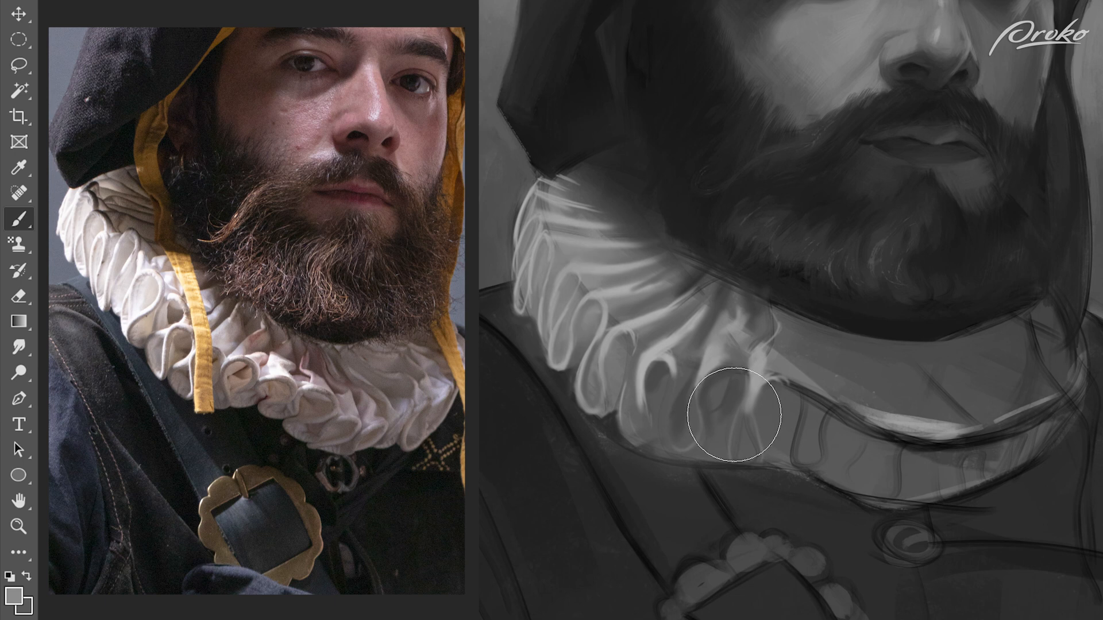
{"action": "left_click", "coordinate": [707, 275], "text": "alt"}
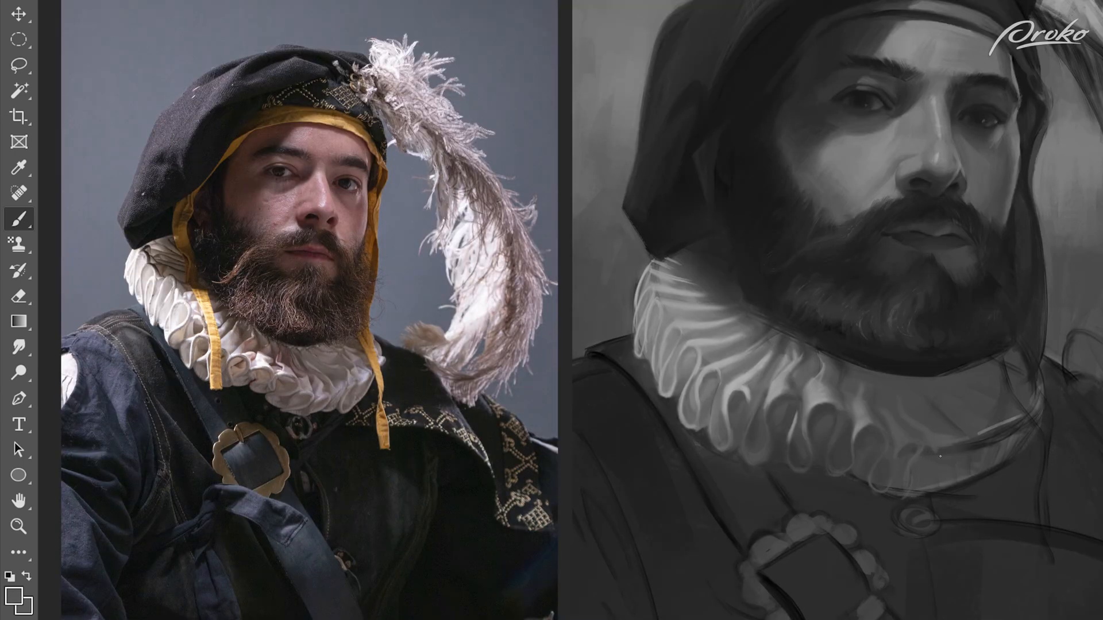
Step: Paint the front ruffle loops of the collar with light rims and shadowed hollows, softening the pleats below the beard
{"action": "left_click_drag", "start_coordinate": [910, 451], "coordinate": [923, 450]}
{"action": "left_click", "coordinate": [908, 472], "text": "alt"}
{"action": "left_click", "coordinate": [879, 381], "text": "alt"}
{"action": "mouse_move", "coordinate": [842, 347]}
{"action": "left_mouse_down"}
{"action": "mouse_move", "coordinate": [898, 378]}
{"action": "mouse_move", "coordinate": [1021, 329]}
{"action": "mouse_move", "coordinate": [1003, 359]}
{"action": "mouse_move", "coordinate": [860, 331]}
{"action": "mouse_move", "coordinate": [882, 373]}
{"action": "left_mouse_up"}
{"action": "key", "text": "bracketleft"}
{"action": "key", "text": "bracketleft"}
{"action": "left_click", "coordinate": [858, 369], "text": "alt"}
{"action": "left_click", "coordinate": [843, 368], "text": "alt"}
{"action": "left_click", "coordinate": [834, 337], "text": "alt"}
Step: Build up the pleats and folded loops on the far side of the collar, varying the brush size for broad and fine strokes
{"action": "left_click_drag", "start_coordinate": [1022, 349], "coordinate": [979, 390]}
{"action": "key", "text": "bracketright"}
{"action": "key", "text": "bracketright"}
{"action": "key", "text": "bracketright"}
{"action": "key", "text": "bracketleft"}
{"action": "key", "text": "bracketleft"}
{"action": "key", "text": "bracketleft"}
{"action": "left_click", "coordinate": [1010, 416], "text": "alt"}
Step: Refine the lower edge of the front ruffles with darker gaps and cleaner loop contours
{"action": "left_click", "coordinate": [910, 455], "text": "alt"}
{"action": "left_click", "coordinate": [882, 374], "text": "alt"}
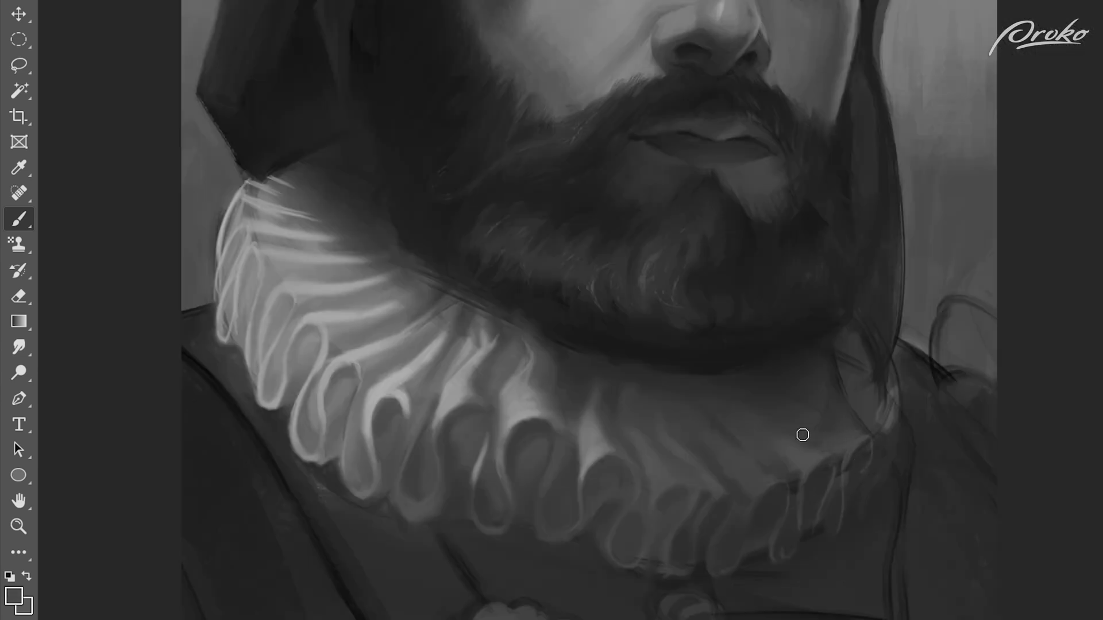
{"action": "left_click", "coordinate": [800, 436], "text": "alt"}
{"action": "left_click", "coordinate": [828, 452], "text": "alt"}
{"action": "left_click", "coordinate": [754, 460], "text": "alt"}
{"action": "mouse_move", "coordinate": [764, 456]}
{"action": "left_mouse_down"}
{"action": "mouse_move", "coordinate": [733, 426]}
{"action": "mouse_move", "coordinate": [756, 487]}
{"action": "mouse_move", "coordinate": [745, 529]}
{"action": "left_mouse_up"}
{"action": "left_click", "coordinate": [729, 488], "text": "alt"}
{"action": "key", "text": "bracketright"}
{"action": "key", "text": "bracketright"}
Step: Model the rounded ruffle loops across the middle of the collar and blend their pleats into the shadow
{"action": "left_click", "coordinate": [705, 452], "text": "alt"}
{"action": "left_click", "coordinate": [756, 499], "text": "alt"}
{"action": "left_click", "coordinate": [810, 464], "text": "alt"}
{"action": "left_click_drag", "start_coordinate": [798, 475], "coordinate": [795, 498]}
{"action": "left_click", "coordinate": [847, 435], "text": "alt"}
{"action": "left_click_drag", "start_coordinate": [881, 422], "coordinate": [892, 440]}
{"action": "left_click", "coordinate": [523, 392], "text": "alt"}
{"action": "left_click", "coordinate": [876, 421], "text": "alt"}
{"action": "mouse_move", "coordinate": [892, 404]}
{"action": "left_mouse_down"}
{"action": "mouse_move", "coordinate": [882, 426]}
{"action": "mouse_move", "coordinate": [848, 407]}
{"action": "left_mouse_up"}
{"action": "left_click_drag", "start_coordinate": [895, 372], "coordinate": [889, 398]}
{"action": "left_click_drag", "start_coordinate": [851, 452], "coordinate": [853, 441]}
Step: Sharpen the ruffle loops and outer contour along the shoulder side of the collar
{"action": "left_click", "coordinate": [831, 341], "text": "alt"}
{"action": "mouse_move", "coordinate": [831, 342]}
{"action": "left_mouse_down"}
{"action": "mouse_move", "coordinate": [876, 338]}
{"action": "mouse_move", "coordinate": [747, 375]}
{"action": "left_mouse_up"}
{"action": "left_click", "coordinate": [670, 400], "text": "alt"}
{"action": "mouse_move", "coordinate": [671, 400]}
{"action": "left_mouse_down"}
{"action": "mouse_move", "coordinate": [674, 429]}
{"action": "mouse_move", "coordinate": [647, 424]}
{"action": "mouse_move", "coordinate": [657, 448]}
{"action": "left_mouse_up"}
{"action": "left_click", "coordinate": [675, 371], "text": "alt"}
{"action": "left_click", "coordinate": [653, 415], "text": "alt"}
{"action": "left_click_drag", "start_coordinate": [640, 407], "coordinate": [642, 422]}
{"action": "left_click", "coordinate": [655, 443], "text": "alt"}
{"action": "left_click_drag", "start_coordinate": [703, 459], "coordinate": [747, 501]}
{"action": "left_click", "coordinate": [800, 527], "text": "alt"}
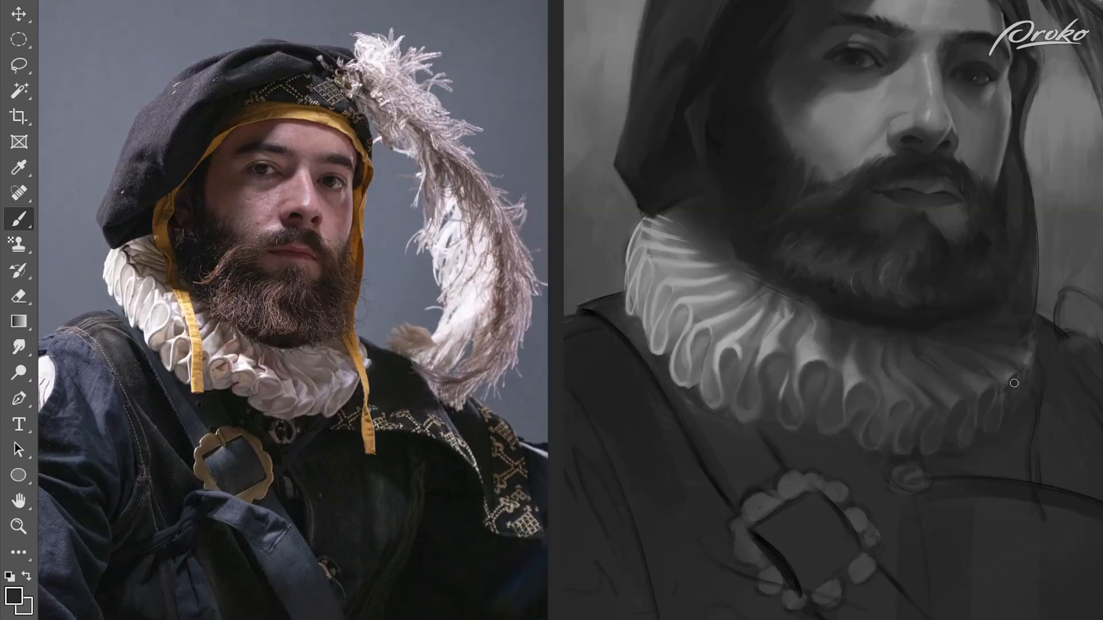
Step: Shade the far end of the collar and the pleats in the beard's shadow with broader strokes
{"action": "left_click", "coordinate": [1006, 383], "text": "alt"}
{"action": "left_click_drag", "start_coordinate": [994, 395], "coordinate": [1009, 383]}
{"action": "left_click", "coordinate": [1053, 374], "text": "alt"}
{"action": "key", "text": "bracketright"}
{"action": "left_click_drag", "start_coordinate": [985, 334], "coordinate": [1032, 305]}
{"action": "left_click", "coordinate": [869, 320], "text": "alt"}
{"action": "key", "text": "bracketleft"}
{"action": "left_click_drag", "start_coordinate": [869, 356], "coordinate": [928, 358]}
Step: Paint thin light pleats on the upper shoulder side of the collar, just below the hat
{"action": "key", "text": "bracketleft"}
{"action": "key", "text": "bracketleft"}
{"action": "left_click_drag", "start_coordinate": [661, 222], "coordinate": [704, 248]}
{"action": "mouse_move", "coordinate": [671, 221]}
{"action": "left_mouse_down"}
{"action": "mouse_move", "coordinate": [713, 263]}
{"action": "mouse_move", "coordinate": [696, 251]}
{"action": "left_mouse_up"}
{"action": "left_click", "coordinate": [690, 248], "text": "alt"}
{"action": "left_click", "coordinate": [720, 241], "text": "alt"}
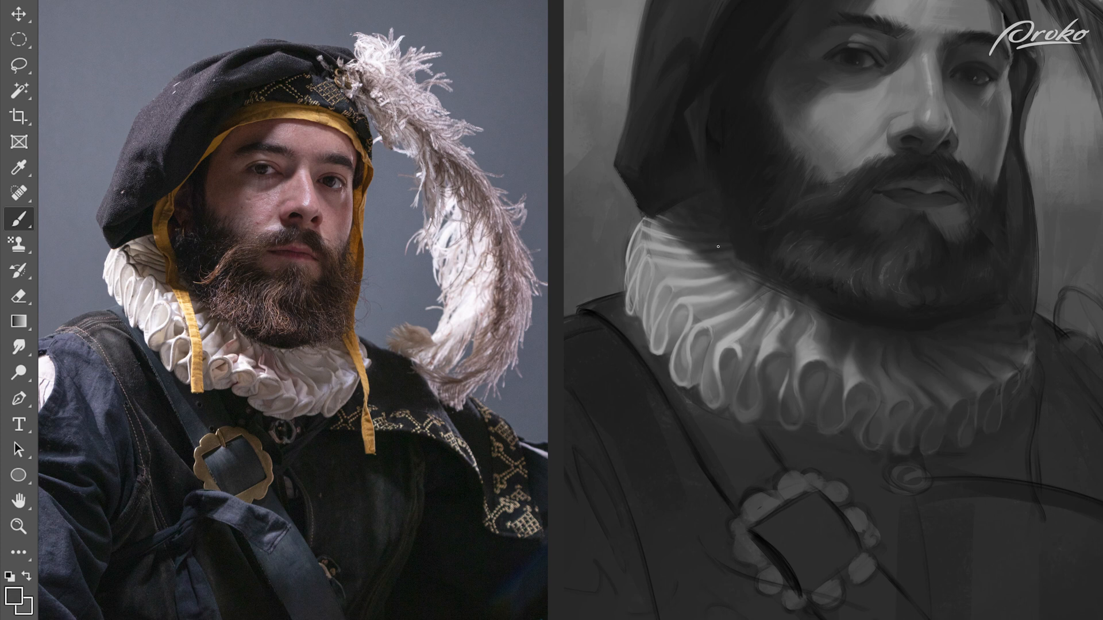
{"action": "left_click", "coordinate": [706, 225], "text": "alt"}
{"action": "left_click", "coordinate": [647, 238], "text": "alt"}
{"action": "left_click", "coordinate": [677, 236], "text": "alt"}
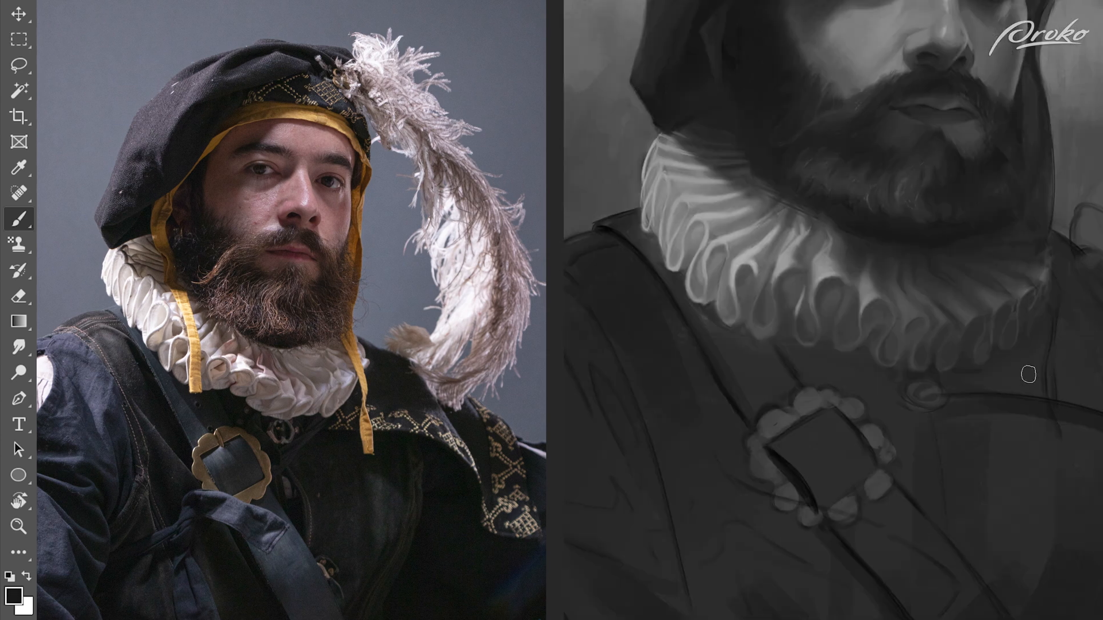
Step: Paint a dark cast shadow on the clothing beneath the collar, between the ruffles and the buckle
{"action": "left_click_drag", "start_coordinate": [824, 344], "coordinate": [853, 349]}
{"action": "mouse_move", "coordinate": [802, 385]}
{"action": "left_mouse_down"}
{"action": "mouse_move", "coordinate": [839, 379]}
{"action": "mouse_move", "coordinate": [882, 393]}
{"action": "left_mouse_up"}
{"action": "left_click_drag", "start_coordinate": [882, 403], "coordinate": [906, 414]}
{"action": "mouse_move", "coordinate": [905, 373]}
{"action": "left_mouse_down"}
{"action": "mouse_move", "coordinate": [799, 356]}
{"action": "mouse_move", "coordinate": [840, 358]}
{"action": "mouse_move", "coordinate": [890, 384]}
{"action": "mouse_move", "coordinate": [879, 381]}
{"action": "left_mouse_up"}
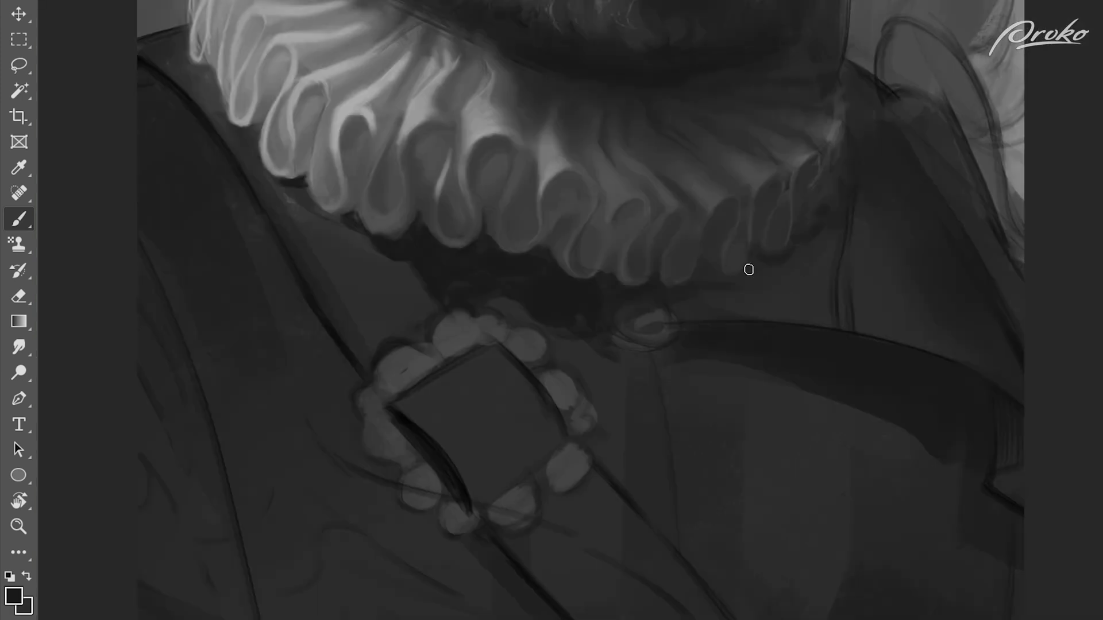
{"action": "mouse_move", "coordinate": [811, 264]}
{"action": "left_mouse_down"}
{"action": "mouse_move", "coordinate": [845, 256]}
{"action": "mouse_move", "coordinate": [859, 217]}
{"action": "mouse_move", "coordinate": [696, 306]}
{"action": "left_mouse_up"}
{"action": "mouse_move", "coordinate": [1019, 345]}
{"action": "left_mouse_down"}
{"action": "mouse_move", "coordinate": [829, 377]}
{"action": "mouse_move", "coordinate": [829, 405]}
{"action": "left_mouse_up"}
Step: Darken the cape below the far side of the collar with a larger brush
{"action": "key", "text": "bracketright"}
{"action": "key", "text": "bracketright"}
{"action": "key", "text": "bracketright"}
{"action": "key", "text": "bracketright"}
{"action": "key", "text": "bracketright"}
{"action": "key", "text": "bracketright"}
{"action": "key", "text": "bracketright"}
{"action": "key", "text": "bracketright"}
{"action": "mouse_move", "coordinate": [677, 180]}
{"action": "left_mouse_down"}
{"action": "mouse_move", "coordinate": [797, 423]}
{"action": "mouse_move", "coordinate": [591, 350]}
{"action": "left_mouse_up"}
{"action": "key", "text": "bracketleft"}
{"action": "key", "text": "bracketleft"}
{"action": "key", "text": "bracketleft"}
{"action": "key", "text": "bracketleft"}
{"action": "key", "text": "bracketleft"}
{"action": "key", "text": "bracketleft"}
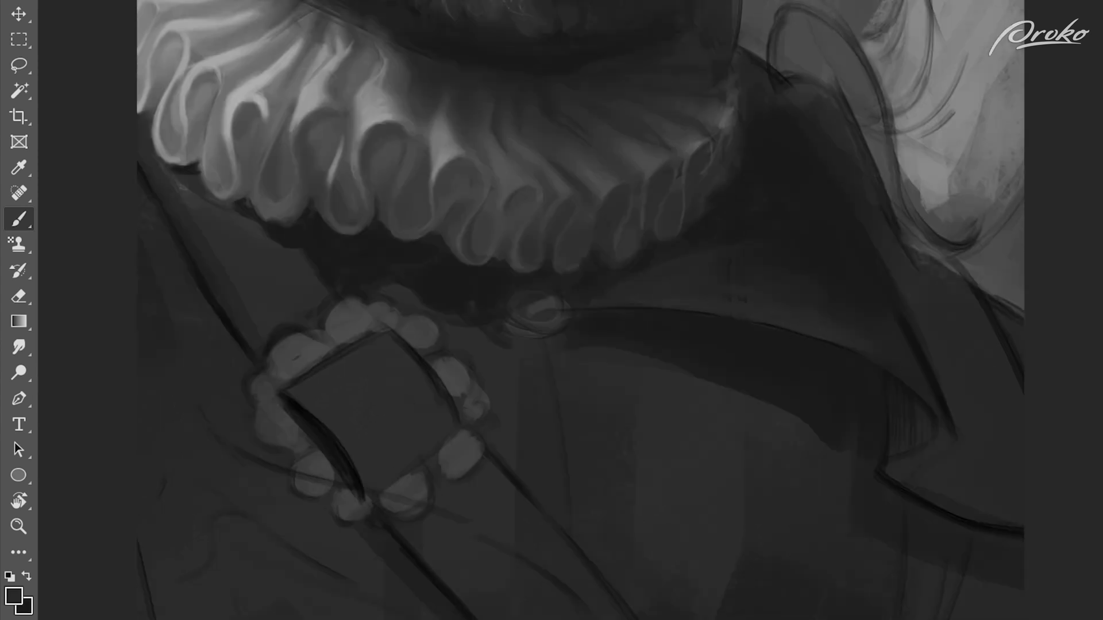
Step: Fill the far shoulder and wide lapel of the cape with dark tones, covering the sketch lines
{"action": "left_click", "coordinate": [853, 282], "text": "alt"}
{"action": "left_click_drag", "start_coordinate": [853, 282], "coordinate": [946, 443]}
{"action": "left_click_drag", "start_coordinate": [835, 241], "coordinate": [896, 394]}
{"action": "mouse_move", "coordinate": [839, 214]}
{"action": "left_mouse_down"}
{"action": "mouse_move", "coordinate": [929, 355]}
{"action": "mouse_move", "coordinate": [943, 500]}
{"action": "left_mouse_up"}
{"action": "left_click_drag", "start_coordinate": [935, 258], "coordinate": [1003, 396]}
{"action": "left_click_drag", "start_coordinate": [930, 315], "coordinate": [953, 456]}
{"action": "left_click", "coordinate": [860, 341], "text": "alt"}
{"action": "left_click_drag", "start_coordinate": [888, 367], "coordinate": [927, 415]}
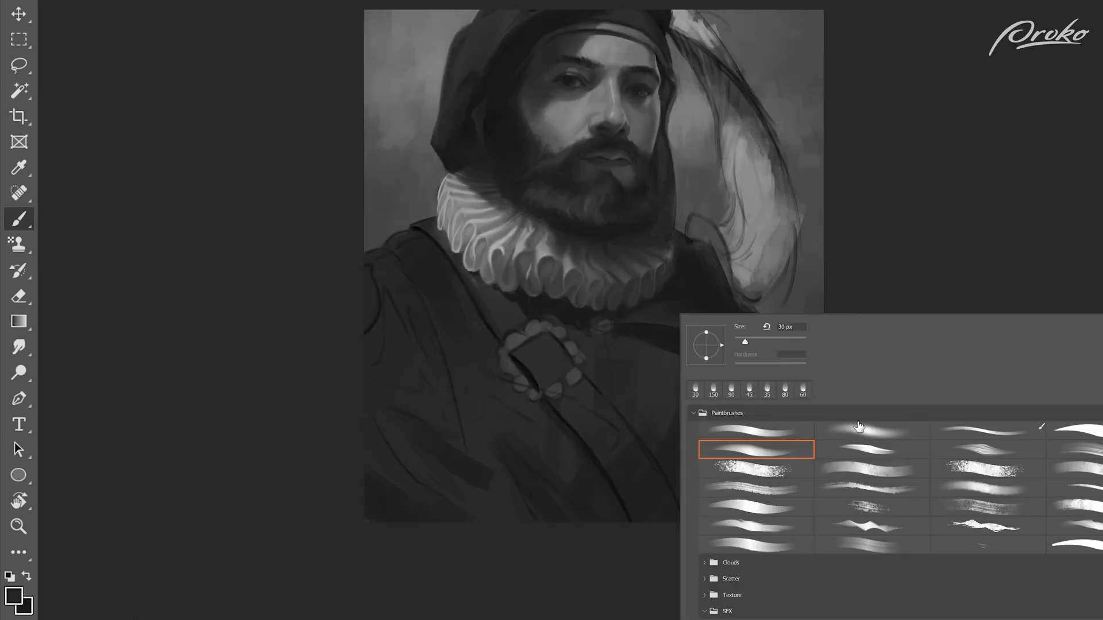
{"action": "left_click", "coordinate": [874, 430]}
{"action": "left_click", "coordinate": [664, 348], "text": "alt"}
{"action": "left_click_drag", "start_coordinate": [812, 332], "coordinate": [801, 413]}
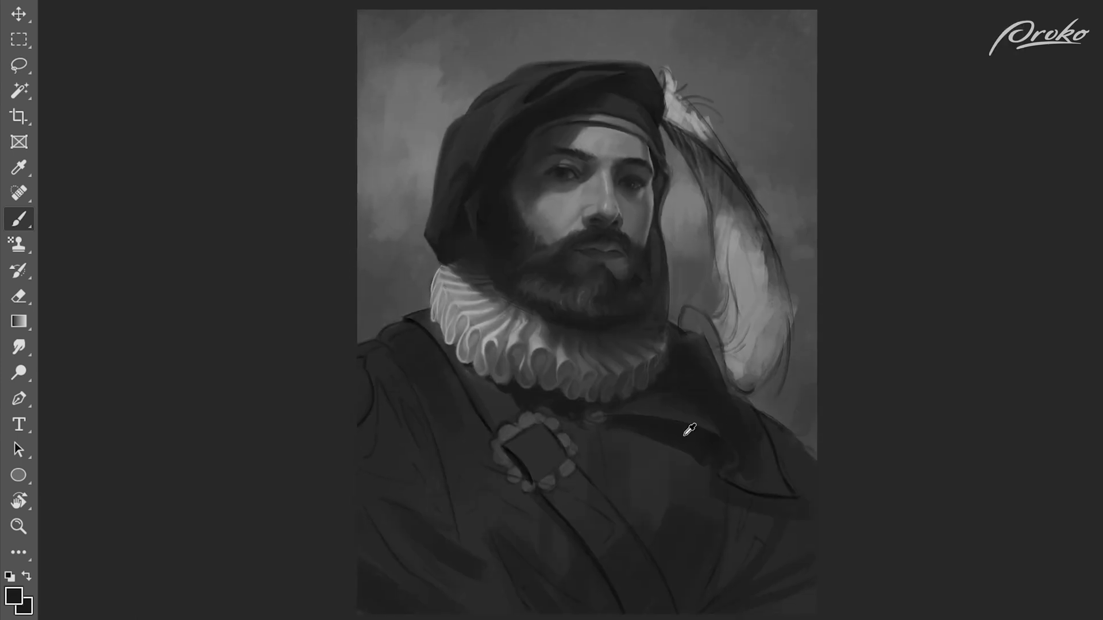
Step: Switch to another brush from the Paintbrushes set and shade the strap above and inside the buckle
{"action": "mouse_move", "coordinate": [723, 538]}
{"action": "left_mouse_down"}
{"action": "mouse_move", "coordinate": [781, 598]}
{"action": "mouse_move", "coordinate": [746, 594]}
{"action": "left_mouse_up"}
{"action": "left_click", "coordinate": [480, 373], "text": "alt"}
{"action": "right_click", "coordinate": [480, 374]}
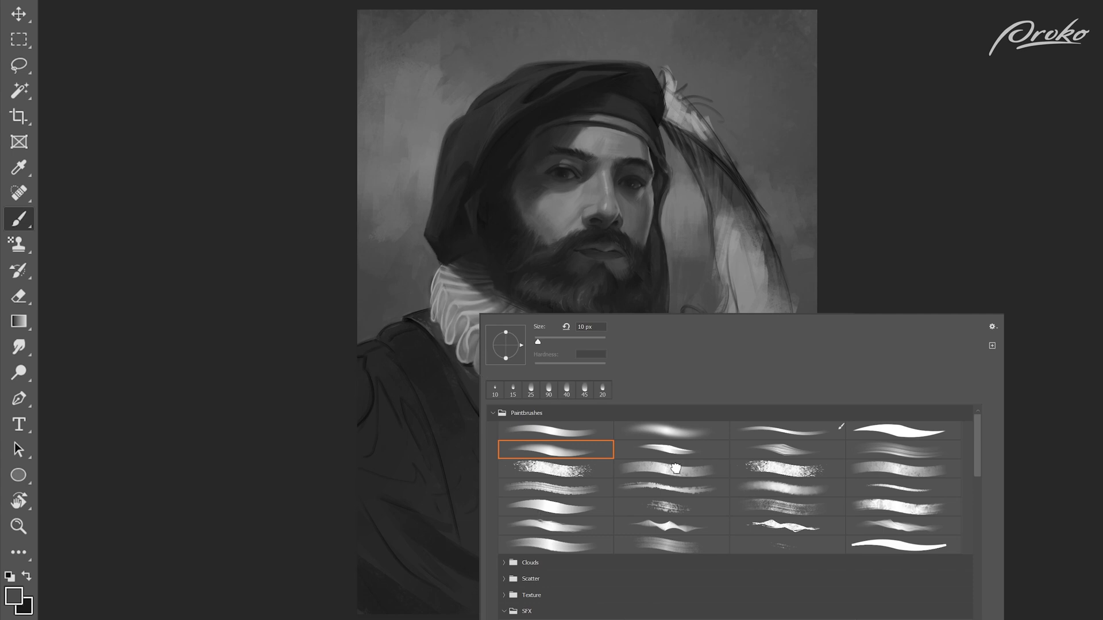
{"action": "double_click", "coordinate": [676, 469]}
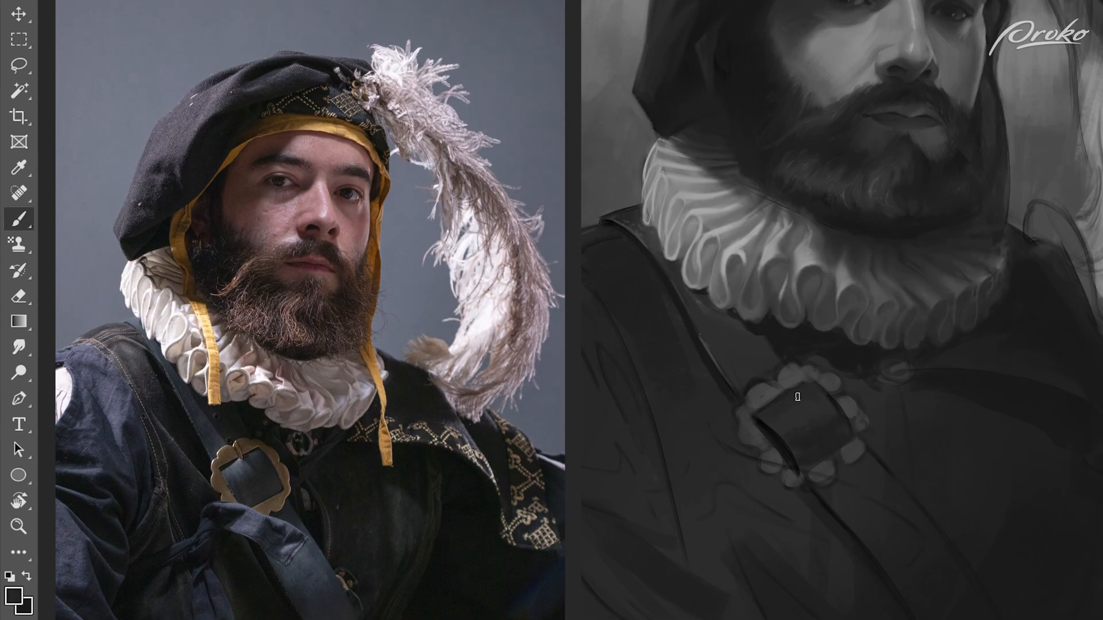
{"action": "left_click", "coordinate": [771, 328], "text": "alt"}
{"action": "left_click", "coordinate": [757, 345], "text": "alt"}
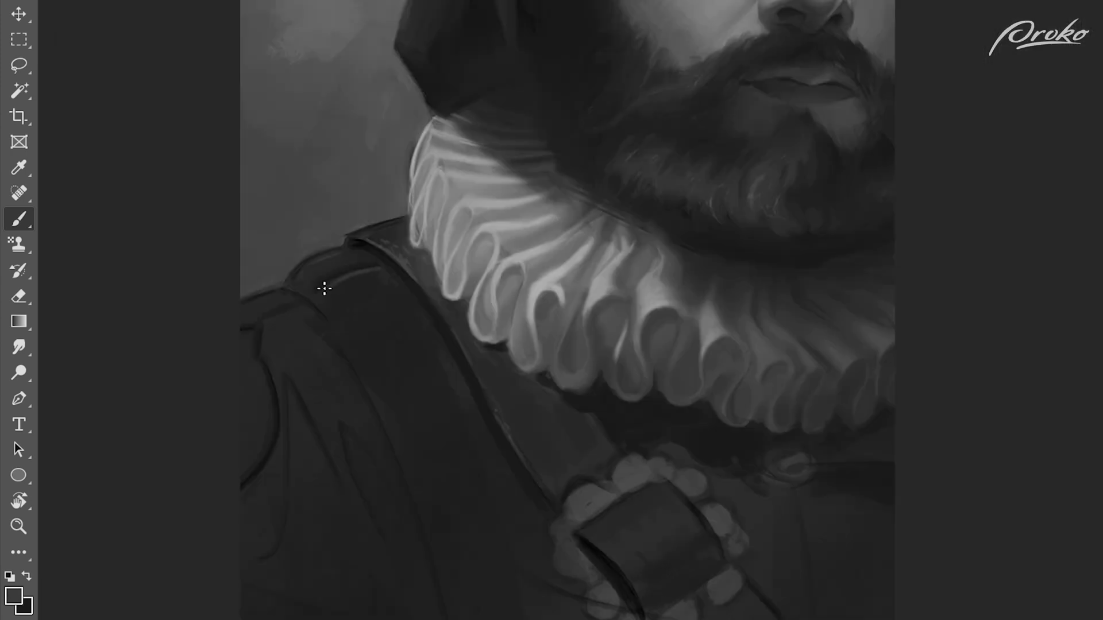
Step: Define the shoulder seam and the top edge of the garment beside the collar
{"action": "left_click_drag", "start_coordinate": [324, 289], "coordinate": [320, 295]}
{"action": "left_click", "coordinate": [368, 285], "text": "alt"}
{"action": "mouse_move", "coordinate": [377, 267]}
{"action": "left_mouse_down"}
{"action": "mouse_move", "coordinate": [363, 286]}
{"action": "mouse_move", "coordinate": [409, 309]}
{"action": "left_mouse_up"}
{"action": "mouse_move", "coordinate": [367, 301]}
{"action": "left_mouse_down"}
{"action": "mouse_move", "coordinate": [337, 304]}
{"action": "mouse_move", "coordinate": [381, 300]}
{"action": "mouse_move", "coordinate": [413, 399]}
{"action": "mouse_move", "coordinate": [400, 373]}
{"action": "left_mouse_up"}
{"action": "left_click", "coordinate": [362, 292], "text": "alt"}
{"action": "left_click", "coordinate": [580, 262], "text": "alt"}
Step: Paint the sleeve's long fabric folds below the near shoulder, with the light slashed opening at the outer edge
{"action": "mouse_move", "coordinate": [254, 335]}
{"action": "left_mouse_down"}
{"action": "mouse_move", "coordinate": [239, 441]}
{"action": "mouse_move", "coordinate": [219, 469]}
{"action": "mouse_move", "coordinate": [255, 454]}
{"action": "left_mouse_up"}
{"action": "left_click", "coordinate": [247, 347], "text": "alt"}
{"action": "left_click", "coordinate": [321, 379], "text": "alt"}
{"action": "left_click_drag", "start_coordinate": [269, 396], "coordinate": [247, 476]}
{"action": "left_click_drag", "start_coordinate": [290, 362], "coordinate": [310, 407]}
{"action": "left_click_drag", "start_coordinate": [287, 342], "coordinate": [326, 431]}
{"action": "left_click_drag", "start_coordinate": [313, 327], "coordinate": [321, 388]}
{"action": "left_click_drag", "start_coordinate": [330, 339], "coordinate": [367, 434]}
{"action": "left_click", "coordinate": [330, 358], "text": "alt"}
{"action": "left_click", "coordinate": [315, 340], "text": "alt"}
{"action": "mouse_move", "coordinate": [306, 319]}
{"action": "left_mouse_down"}
{"action": "mouse_move", "coordinate": [310, 333]}
{"action": "mouse_move", "coordinate": [329, 323]}
{"action": "mouse_move", "coordinate": [245, 310]}
{"action": "left_mouse_up"}
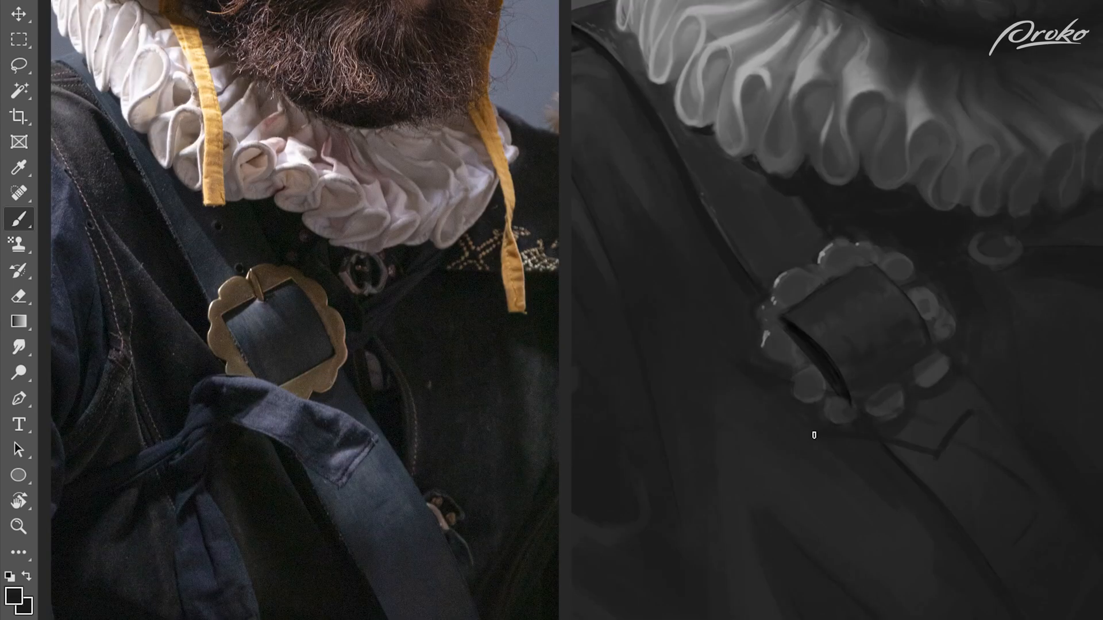
Step: Refine the scalloped buckle's highlights and paint the knotted cloth band crossing the strap below it
{"action": "left_click_drag", "start_coordinate": [966, 400], "coordinate": [931, 410]}
{"action": "mouse_move", "coordinate": [831, 386]}
{"action": "left_mouse_down"}
{"action": "mouse_move", "coordinate": [797, 400]}
{"action": "mouse_move", "coordinate": [832, 421]}
{"action": "mouse_move", "coordinate": [950, 425]}
{"action": "mouse_move", "coordinate": [967, 413]}
{"action": "mouse_move", "coordinate": [798, 402]}
{"action": "mouse_move", "coordinate": [778, 425]}
{"action": "mouse_move", "coordinate": [722, 416]}
{"action": "mouse_move", "coordinate": [837, 396]}
{"action": "mouse_move", "coordinate": [821, 422]}
{"action": "left_mouse_up"}
{"action": "mouse_move", "coordinate": [868, 391]}
{"action": "left_mouse_down"}
{"action": "mouse_move", "coordinate": [827, 402]}
{"action": "mouse_move", "coordinate": [881, 431]}
{"action": "mouse_move", "coordinate": [866, 424]}
{"action": "mouse_move", "coordinate": [923, 389]}
{"action": "mouse_move", "coordinate": [942, 454]}
{"action": "left_mouse_up"}
{"action": "left_click", "coordinate": [917, 204], "text": "alt"}
{"action": "left_click_drag", "start_coordinate": [973, 405], "coordinate": [862, 382]}
{"action": "mouse_move", "coordinate": [939, 391]}
{"action": "left_mouse_down"}
{"action": "mouse_move", "coordinate": [862, 380]}
{"action": "mouse_move", "coordinate": [967, 418]}
{"action": "mouse_move", "coordinate": [951, 423]}
{"action": "left_mouse_up"}
{"action": "left_click", "coordinate": [761, 440], "text": "alt"}
{"action": "mouse_move", "coordinate": [761, 464]}
{"action": "left_mouse_down"}
{"action": "mouse_move", "coordinate": [902, 515]}
{"action": "mouse_move", "coordinate": [833, 461]}
{"action": "mouse_move", "coordinate": [705, 446]}
{"action": "left_mouse_up"}
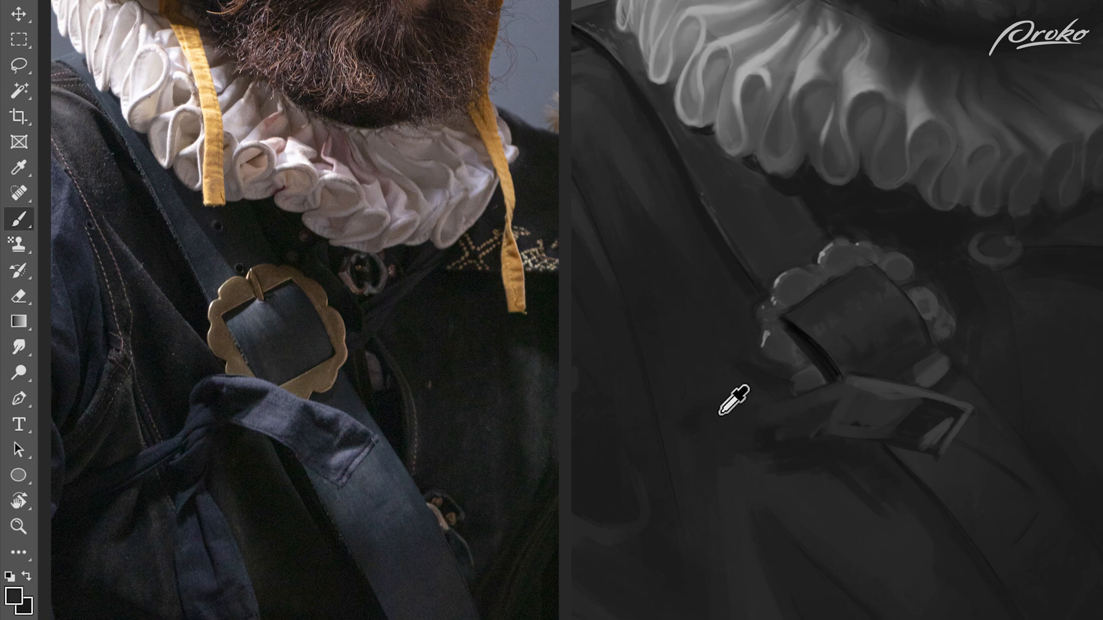
Step: Enter the name Pattern and paint light embroidery specks along the cape's lapel and far edge
{"action": "type", "text": "Pa"}
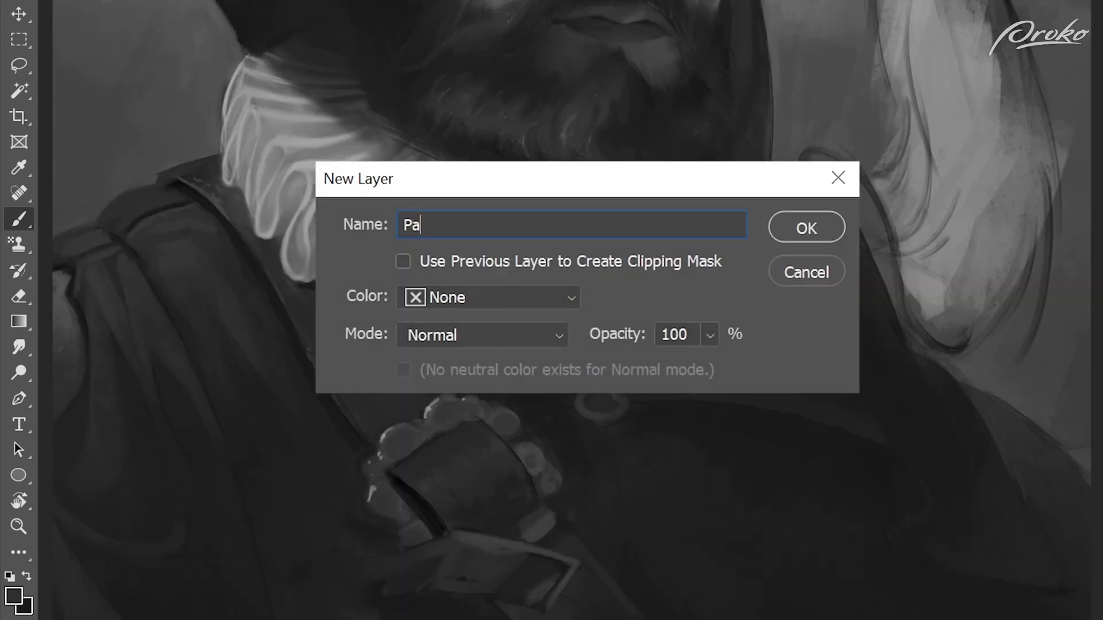
{"action": "type", "text": "ttern"}
{"action": "key", "text": "Return"}
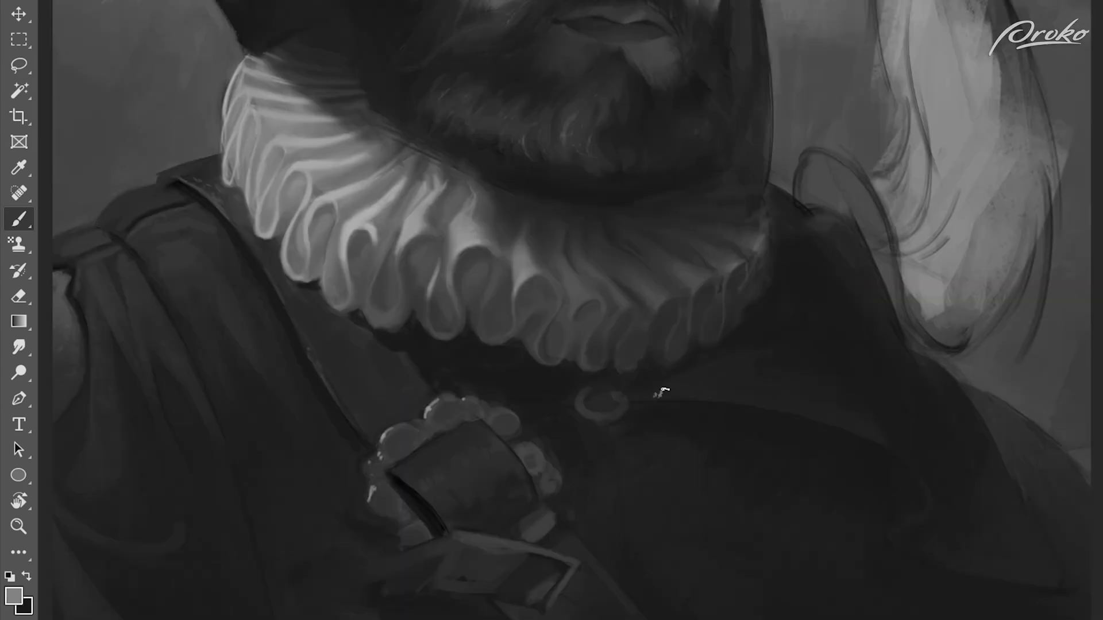
{"action": "left_click_drag", "start_coordinate": [673, 370], "coordinate": [700, 376]}
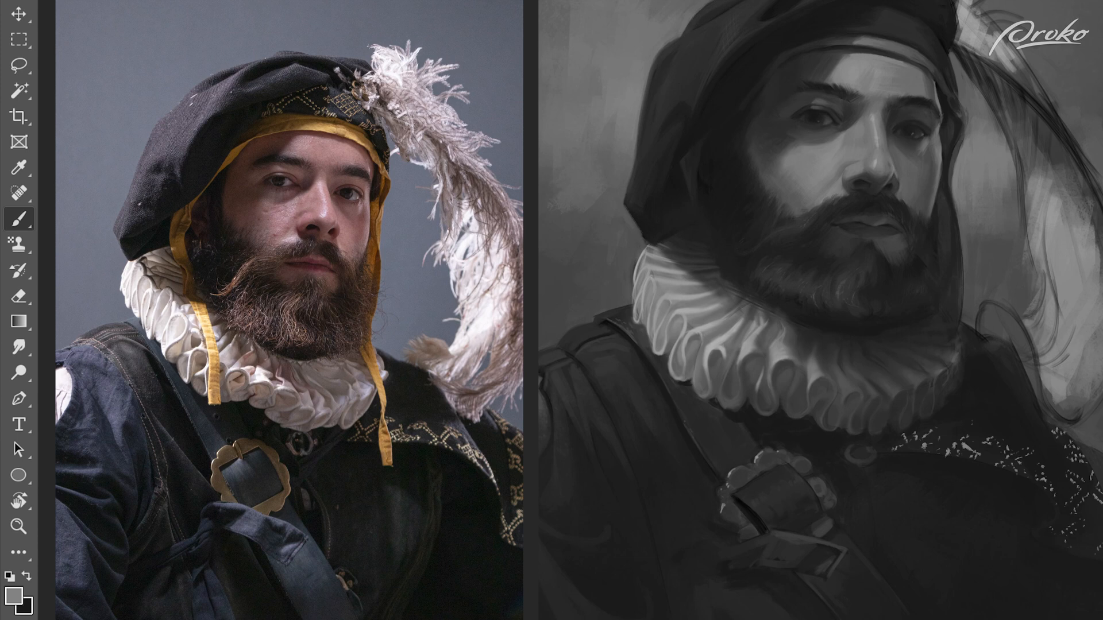
{"action": "left_click_drag", "start_coordinate": [1090, 553], "coordinate": [1088, 550]}
Step: Switch brushes and blend the embroidery specks into the dark fabric of the cape
{"action": "right_click", "coordinate": [1090, 552]}
{"action": "double_click", "coordinate": [1093, 413]}
{"action": "left_click", "coordinate": [957, 401], "text": "alt"}
{"action": "left_click_drag", "start_coordinate": [929, 434], "coordinate": [898, 448]}
{"action": "left_click_drag", "start_coordinate": [1010, 454], "coordinate": [1028, 484]}
{"action": "mouse_move", "coordinate": [1080, 408]}
{"action": "left_mouse_down"}
{"action": "mouse_move", "coordinate": [1092, 538]}
{"action": "mouse_move", "coordinate": [1056, 444]}
{"action": "mouse_move", "coordinate": [1045, 465]}
{"action": "left_mouse_up"}
{"action": "left_click", "coordinate": [1059, 513], "text": "alt"}
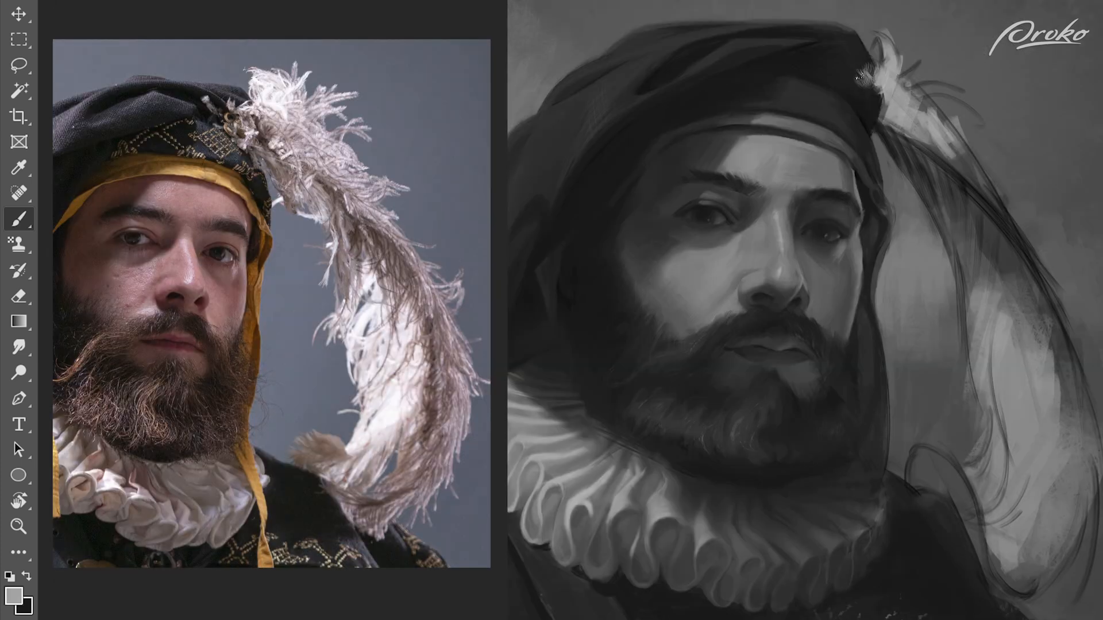
Step: Paint the light, wispy tuft of the feather where it attaches to the hat
{"action": "left_click_drag", "start_coordinate": [868, 77], "coordinate": [855, 58]}
{"action": "left_click_drag", "start_coordinate": [861, 65], "coordinate": [851, 50]}
{"action": "left_click_drag", "start_coordinate": [883, 92], "coordinate": [867, 106]}
{"action": "mouse_move", "coordinate": [899, 91]}
{"action": "left_mouse_down"}
{"action": "mouse_move", "coordinate": [916, 68]}
{"action": "mouse_move", "coordinate": [941, 67]}
{"action": "left_mouse_up"}
{"action": "mouse_move", "coordinate": [934, 66]}
{"action": "left_mouse_down"}
{"action": "mouse_move", "coordinate": [959, 73]}
{"action": "mouse_move", "coordinate": [920, 60]}
{"action": "left_mouse_up"}
{"action": "left_click_drag", "start_coordinate": [907, 73], "coordinate": [931, 60]}
{"action": "left_click_drag", "start_coordinate": [913, 97], "coordinate": [939, 110]}
{"action": "mouse_move", "coordinate": [929, 104]}
{"action": "left_mouse_down"}
{"action": "mouse_move", "coordinate": [954, 127]}
{"action": "mouse_move", "coordinate": [956, 104]}
{"action": "left_mouse_up"}
{"action": "left_click_drag", "start_coordinate": [911, 121], "coordinate": [939, 148]}
{"action": "left_click_drag", "start_coordinate": [951, 141], "coordinate": [981, 160]}
Step: Add curved barbs along the upper part of the feather, following its arc away from the hat
{"action": "left_click", "coordinate": [920, 167], "text": "alt"}
{"action": "left_click_drag", "start_coordinate": [887, 136], "coordinate": [936, 208]}
{"action": "left_click", "coordinate": [937, 119], "text": "alt"}
{"action": "mouse_move", "coordinate": [930, 194]}
{"action": "left_mouse_down"}
{"action": "mouse_move", "coordinate": [939, 229]}
{"action": "mouse_move", "coordinate": [924, 216]}
{"action": "mouse_move", "coordinate": [941, 256]}
{"action": "left_mouse_up"}
{"action": "left_click_drag", "start_coordinate": [959, 242], "coordinate": [953, 267]}
{"action": "left_click", "coordinate": [922, 167], "text": "alt"}
{"action": "mouse_move", "coordinate": [891, 121]}
{"action": "left_mouse_down"}
{"action": "mouse_move", "coordinate": [891, 150]}
{"action": "mouse_move", "coordinate": [905, 179]}
{"action": "mouse_move", "coordinate": [900, 151]}
{"action": "mouse_move", "coordinate": [908, 178]}
{"action": "left_mouse_up"}
Step: Soften the feather's upper tuft and extend its wisps down the outer curve
{"action": "left_click", "coordinate": [918, 128], "text": "alt"}
{"action": "left_click", "coordinate": [899, 151], "text": "alt"}
{"action": "left_click", "coordinate": [914, 165], "text": "alt"}
{"action": "mouse_move", "coordinate": [890, 133]}
{"action": "left_mouse_down"}
{"action": "mouse_move", "coordinate": [906, 168]}
{"action": "mouse_move", "coordinate": [979, 182]}
{"action": "left_mouse_up"}
{"action": "left_click", "coordinate": [899, 104], "text": "alt"}
{"action": "left_click_drag", "start_coordinate": [955, 147], "coordinate": [991, 187]}
Step: Switch to another brush and soften the shadowed upper stretch of the feather just below its tuft
{"action": "left_click", "coordinate": [999, 144], "text": "alt"}
{"action": "right_click", "coordinate": [940, 140]}
{"action": "left_click", "coordinate": [1022, 347]}
{"action": "left_click_drag", "start_coordinate": [980, 168], "coordinate": [1031, 222]}
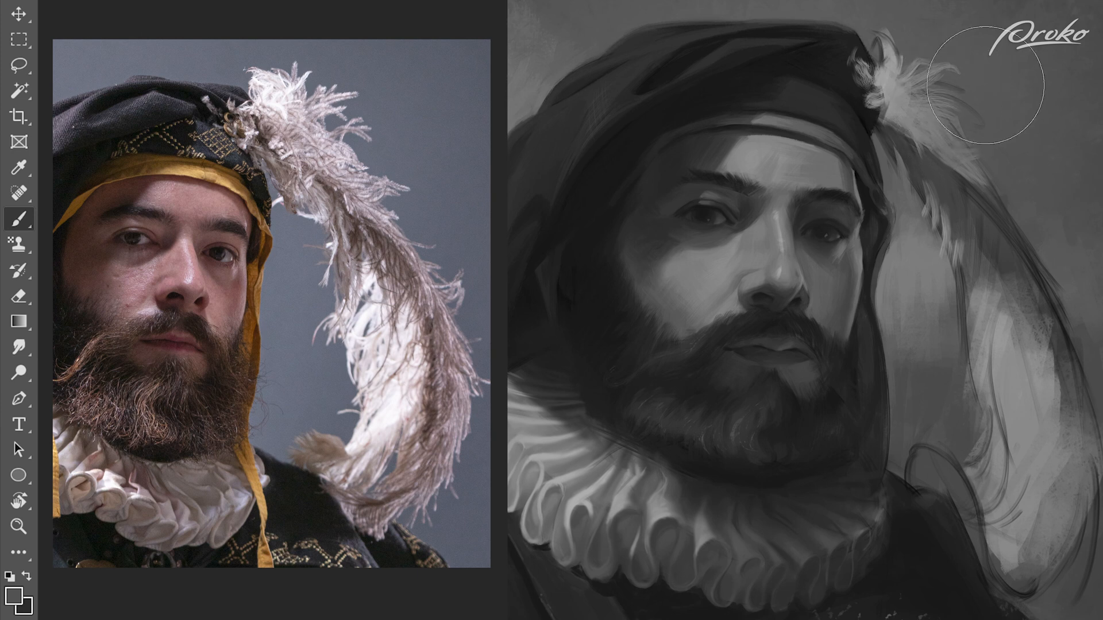
Step: Pick a different brush and paint light, wispy barbs down the inner edge of the feather's middle section
{"action": "right_click", "coordinate": [1028, 402]}
{"action": "left_click", "coordinate": [1011, 594]}
{"action": "left_click", "coordinate": [983, 299], "text": "alt"}
{"action": "mouse_move", "coordinate": [980, 277]}
{"action": "left_mouse_down"}
{"action": "mouse_move", "coordinate": [960, 361]}
{"action": "mouse_move", "coordinate": [972, 369]}
{"action": "left_mouse_up"}
{"action": "left_click_drag", "start_coordinate": [975, 313], "coordinate": [979, 399]}
{"action": "left_click_drag", "start_coordinate": [977, 334], "coordinate": [983, 410]}
{"action": "left_click_drag", "start_coordinate": [984, 356], "coordinate": [1001, 473]}
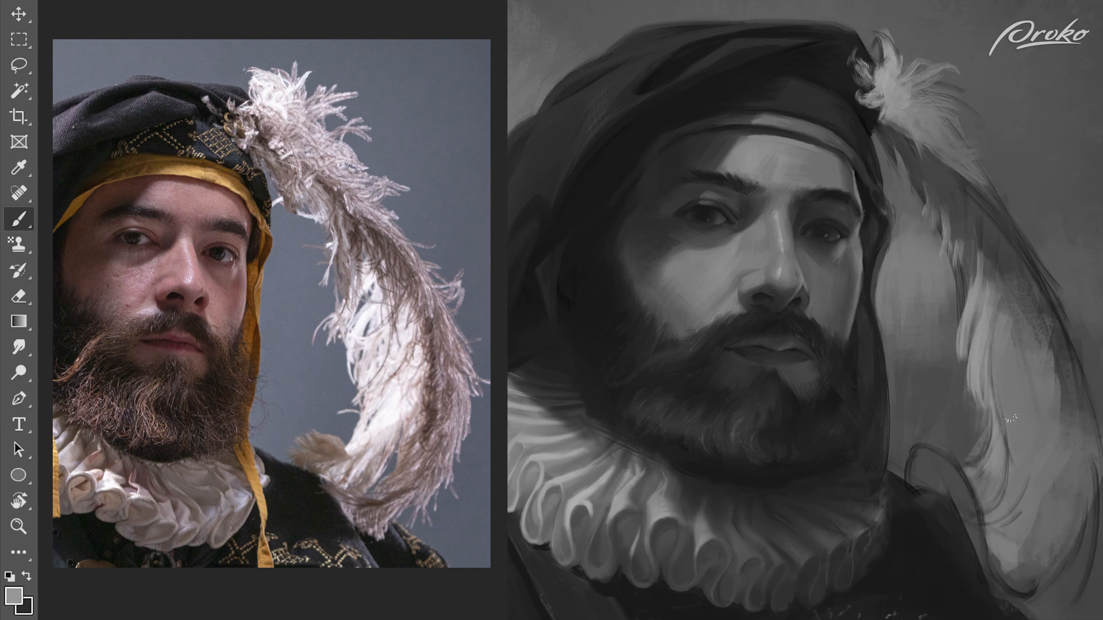
Step: Brighten the middle of the feather with long light strokes that follow its downward curve
{"action": "left_click_drag", "start_coordinate": [1000, 337], "coordinate": [1006, 443]}
{"action": "left_click_drag", "start_coordinate": [1020, 387], "coordinate": [999, 481]}
{"action": "left_click_drag", "start_coordinate": [1050, 426], "coordinate": [1023, 476]}
{"action": "mouse_move", "coordinate": [989, 283]}
{"action": "left_mouse_down"}
{"action": "mouse_move", "coordinate": [1019, 345]}
{"action": "mouse_move", "coordinate": [1049, 375]}
{"action": "left_mouse_up"}
{"action": "mouse_move", "coordinate": [1009, 320]}
{"action": "left_mouse_down"}
{"action": "mouse_move", "coordinate": [1050, 401]}
{"action": "mouse_move", "coordinate": [1036, 427]}
{"action": "left_mouse_up"}
{"action": "left_click", "coordinate": [1034, 374], "text": "alt"}
{"action": "left_click_drag", "start_coordinate": [1033, 364], "coordinate": [1029, 417]}
{"action": "left_click_drag", "start_coordinate": [1011, 321], "coordinate": [1025, 414]}
{"action": "left_click_drag", "start_coordinate": [1002, 323], "coordinate": [1012, 429]}
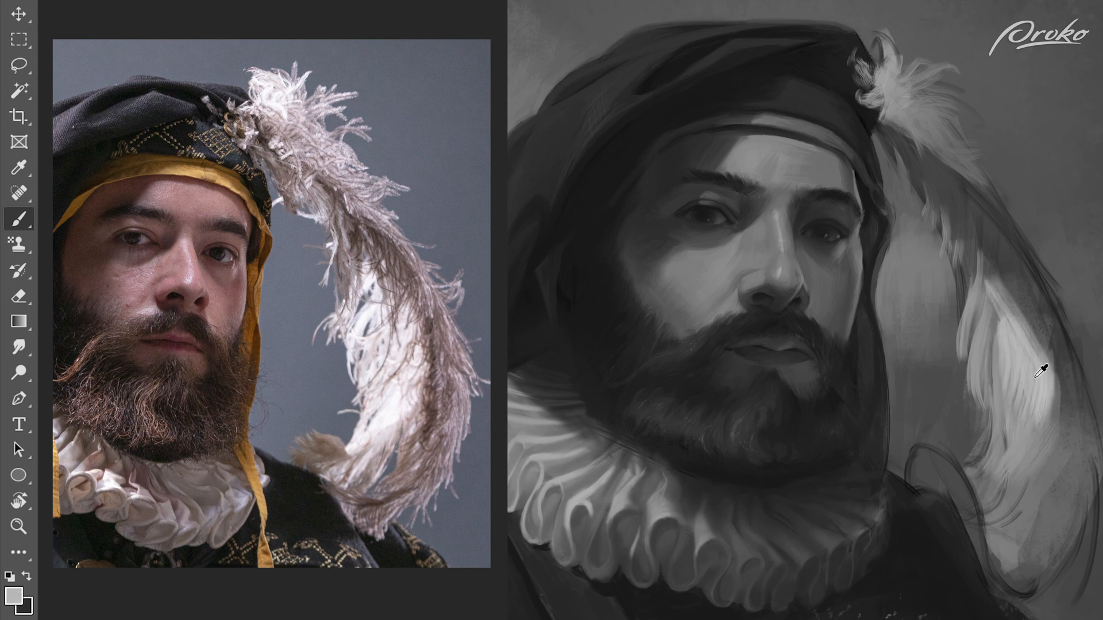
Step: Extend fine light barbs from the bright middle of the feather up into its darker upper part
{"action": "left_click_drag", "start_coordinate": [989, 296], "coordinate": [1012, 365]}
{"action": "left_click_drag", "start_coordinate": [1032, 416], "coordinate": [1011, 450]}
{"action": "left_click", "coordinate": [1006, 270], "text": "alt"}
{"action": "left_click_drag", "start_coordinate": [988, 251], "coordinate": [994, 291]}
{"action": "mouse_move", "coordinate": [981, 238]}
{"action": "left_mouse_down"}
{"action": "mouse_move", "coordinate": [988, 292]}
{"action": "mouse_move", "coordinate": [1023, 322]}
{"action": "left_mouse_up"}
{"action": "left_click_drag", "start_coordinate": [1006, 287], "coordinate": [1026, 334]}
{"action": "left_click", "coordinate": [1024, 351], "text": "alt"}
{"action": "left_click", "coordinate": [1037, 243], "text": "alt"}
{"action": "left_click", "coordinate": [1053, 253], "text": "alt"}
Step: Add stray barbs to the feather's outer edge and break up its inner edge with short wisps
{"action": "left_click_drag", "start_coordinate": [1017, 241], "coordinate": [1060, 291]}
{"action": "left_click", "coordinate": [979, 298], "text": "alt"}
{"action": "left_click", "coordinate": [978, 303], "text": "alt"}
{"action": "left_click_drag", "start_coordinate": [972, 270], "coordinate": [957, 320]}
{"action": "mouse_move", "coordinate": [963, 251]}
{"action": "left_mouse_down"}
{"action": "mouse_move", "coordinate": [951, 298]}
{"action": "mouse_move", "coordinate": [965, 274]}
{"action": "left_mouse_up"}
{"action": "left_click", "coordinate": [967, 250], "text": "alt"}
{"action": "left_click", "coordinate": [956, 260], "text": "alt"}
{"action": "left_click_drag", "start_coordinate": [954, 234], "coordinate": [949, 260]}
{"action": "left_click", "coordinate": [947, 260], "text": "alt"}
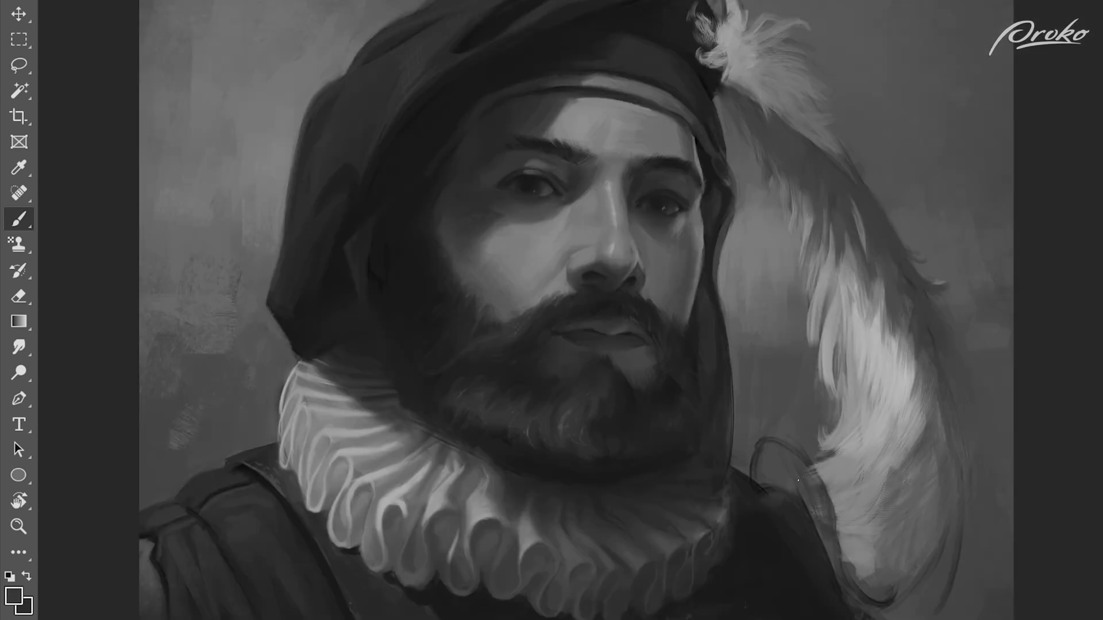
Step: Refine the lower inner edge of the feather against the dark shoulder, covering the rough sketch lines
{"action": "left_click", "coordinate": [828, 475], "text": "alt"}
{"action": "left_click_drag", "start_coordinate": [826, 486], "coordinate": [831, 510]}
{"action": "left_click", "coordinate": [831, 534], "text": "alt"}
{"action": "left_click_drag", "start_coordinate": [838, 552], "coordinate": [847, 563]}
{"action": "left_click", "coordinate": [824, 472], "text": "alt"}
{"action": "left_click", "coordinate": [829, 518], "text": "alt"}
{"action": "mouse_move", "coordinate": [818, 470]}
{"action": "left_mouse_down"}
{"action": "mouse_move", "coordinate": [826, 504]}
{"action": "mouse_move", "coordinate": [818, 475]}
{"action": "left_mouse_up"}
{"action": "left_click", "coordinate": [839, 540], "text": "alt"}
{"action": "left_click_drag", "start_coordinate": [836, 546], "coordinate": [859, 579]}
{"action": "left_click", "coordinate": [828, 543], "text": "alt"}
{"action": "left_click", "coordinate": [866, 566], "text": "alt"}
Step: Paint the dark curled tip of the feather above the shoulder, replacing its sketched outline with soft barbs
{"action": "left_click", "coordinate": [804, 489], "text": "alt"}
{"action": "left_click_drag", "start_coordinate": [804, 452], "coordinate": [775, 425]}
{"action": "left_click", "coordinate": [776, 397], "text": "alt"}
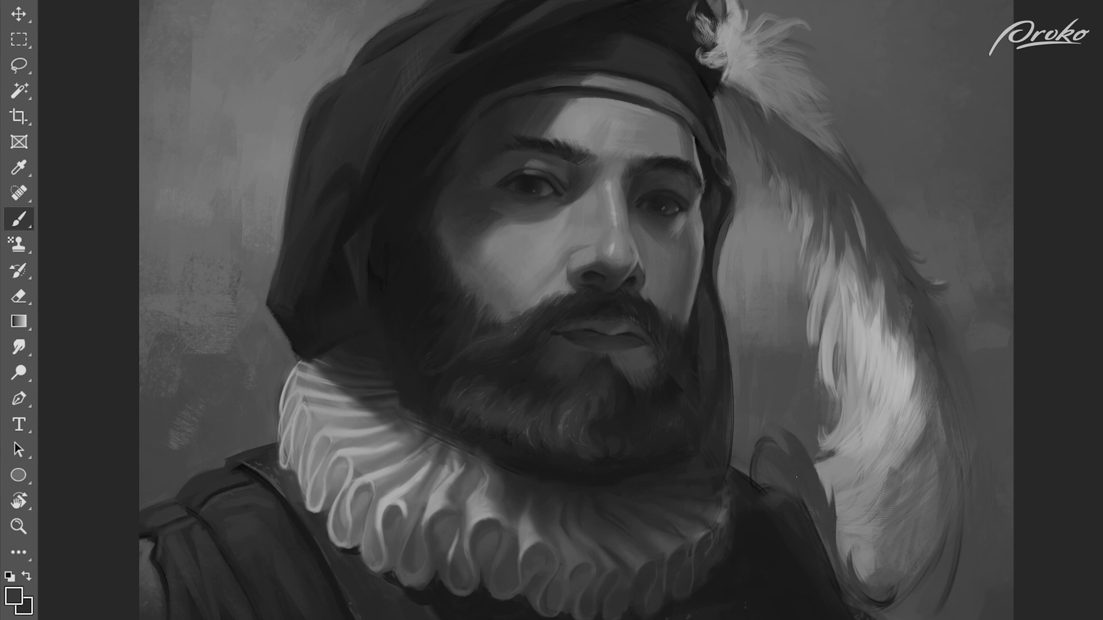
{"action": "left_click_drag", "start_coordinate": [750, 480], "coordinate": [750, 463]}
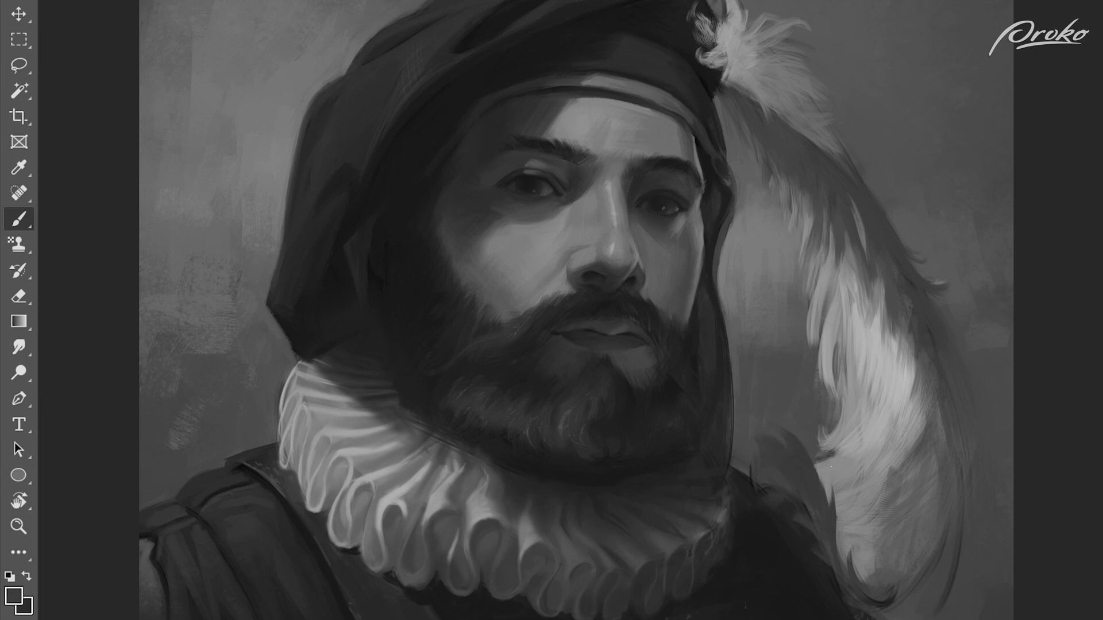
{"action": "left_click", "coordinate": [751, 425], "text": "alt"}
{"action": "left_click", "coordinate": [786, 481], "text": "alt"}
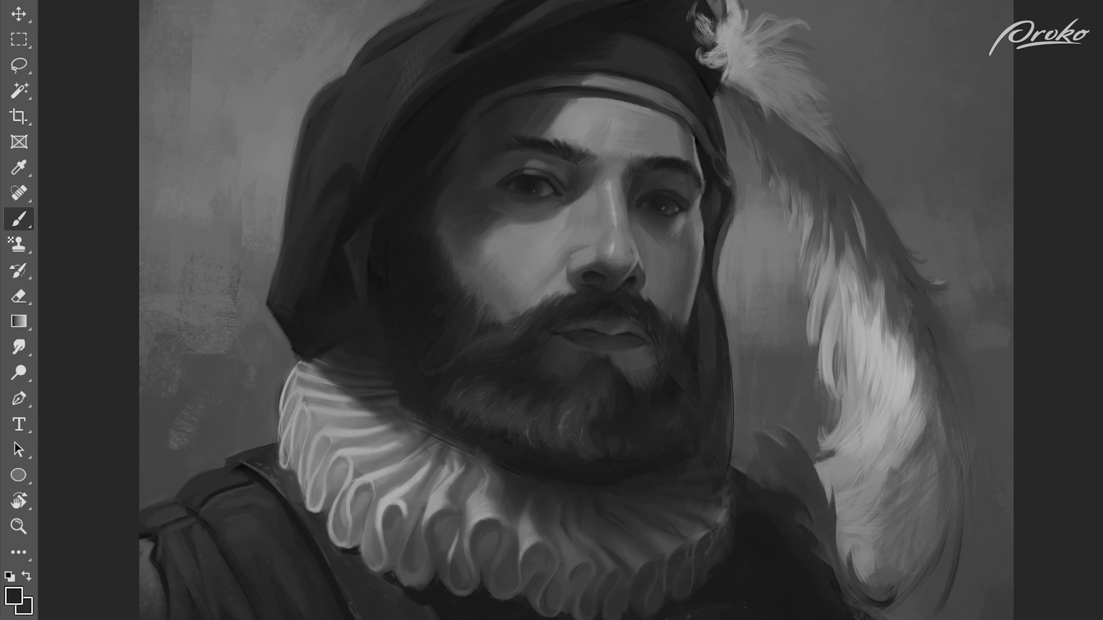
Step: Fill the lower curve of the feather with mid-grey barbs sweeping up from its bottom end
{"action": "left_click", "coordinate": [866, 565], "text": "alt"}
{"action": "mouse_move", "coordinate": [864, 579]}
{"action": "left_mouse_down"}
{"action": "mouse_move", "coordinate": [886, 584]}
{"action": "mouse_move", "coordinate": [885, 560]}
{"action": "mouse_move", "coordinate": [905, 534]}
{"action": "mouse_move", "coordinate": [896, 470]}
{"action": "mouse_move", "coordinate": [911, 452]}
{"action": "left_mouse_up"}
{"action": "left_click", "coordinate": [889, 526], "text": "alt"}
{"action": "left_click", "coordinate": [902, 427], "text": "alt"}
{"action": "left_click", "coordinate": [919, 500], "text": "alt"}
{"action": "mouse_move", "coordinate": [881, 517]}
{"action": "left_mouse_down"}
{"action": "mouse_move", "coordinate": [913, 487]}
{"action": "mouse_move", "coordinate": [896, 521]}
{"action": "left_mouse_up"}
{"action": "left_click", "coordinate": [894, 506], "text": "alt"}
{"action": "mouse_move", "coordinate": [910, 496]}
{"action": "left_mouse_down"}
{"action": "mouse_move", "coordinate": [892, 525]}
{"action": "mouse_move", "coordinate": [904, 491]}
{"action": "left_mouse_up"}
Step: Smooth the background tones between the hat's hanging cloth and the inner edge of the feather
{"action": "left_click", "coordinate": [812, 445], "text": "alt"}
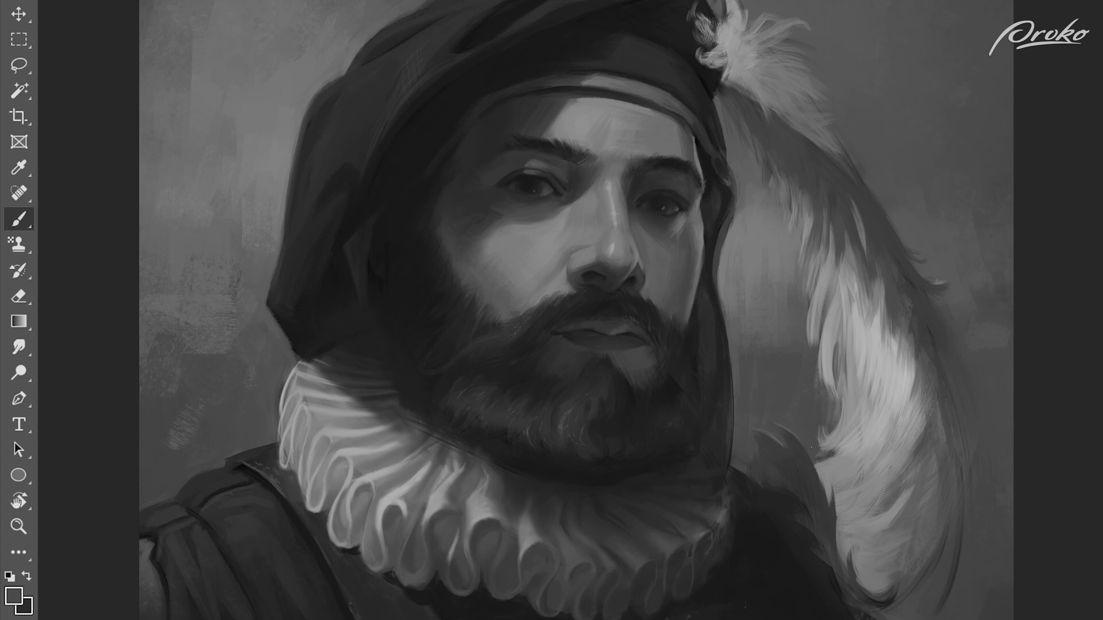
{"action": "left_click_drag", "start_coordinate": [748, 355], "coordinate": [749, 398]}
{"action": "left_click_drag", "start_coordinate": [763, 358], "coordinate": [763, 399]}
{"action": "left_click", "coordinate": [736, 316], "text": "alt"}
{"action": "mouse_move", "coordinate": [722, 300]}
{"action": "left_mouse_down"}
{"action": "mouse_move", "coordinate": [723, 323]}
{"action": "mouse_move", "coordinate": [762, 362]}
{"action": "left_mouse_up"}
{"action": "left_click_drag", "start_coordinate": [779, 346], "coordinate": [778, 376]}
Step: Blend barbs across the feather's lower half and shape its curled bottom end
{"action": "left_click", "coordinate": [924, 454], "text": "alt"}
{"action": "left_click_drag", "start_coordinate": [940, 396], "coordinate": [936, 432]}
{"action": "left_click", "coordinate": [916, 404], "text": "alt"}
{"action": "left_click", "coordinate": [824, 430], "text": "alt"}
{"action": "left_click", "coordinate": [866, 470], "text": "alt"}
{"action": "left_click", "coordinate": [872, 559], "text": "alt"}
{"action": "left_click", "coordinate": [906, 586], "text": "alt"}
{"action": "left_click_drag", "start_coordinate": [889, 576], "coordinate": [868, 594]}
{"action": "left_click", "coordinate": [889, 581], "text": "alt"}
{"action": "left_click_drag", "start_coordinate": [895, 542], "coordinate": [862, 567]}
Step: Paint layered light barbs through the lower part of the feather's tuft, undoing the last stroke
{"action": "left_click", "coordinate": [749, 43], "text": "alt"}
{"action": "mouse_move", "coordinate": [760, 66]}
{"action": "left_mouse_down"}
{"action": "mouse_move", "coordinate": [793, 95]}
{"action": "mouse_move", "coordinate": [788, 62]}
{"action": "left_mouse_up"}
{"action": "left_click", "coordinate": [774, 85], "text": "alt"}
{"action": "left_click_drag", "start_coordinate": [786, 69], "coordinate": [833, 99]}
{"action": "left_click", "coordinate": [796, 77], "text": "alt"}
{"action": "left_click", "coordinate": [766, 77], "text": "alt"}
{"action": "left_click_drag", "start_coordinate": [753, 82], "coordinate": [791, 132]}
{"action": "left_click", "coordinate": [769, 112], "text": "alt"}
{"action": "left_click", "coordinate": [770, 118], "text": "alt"}
{"action": "left_click", "coordinate": [792, 103], "text": "alt"}
{"action": "left_click", "coordinate": [789, 132], "text": "alt"}
{"action": "left_click_drag", "start_coordinate": [763, 61], "coordinate": [778, 76]}
{"action": "key", "text": "ctrl+z"}
Step: Add bright wisps to the top of the tuft and blend its lower edge into the feather
{"action": "left_click", "coordinate": [767, 40], "text": "alt"}
{"action": "left_click_drag", "start_coordinate": [783, 20], "coordinate": [804, 24]}
{"action": "mouse_move", "coordinate": [755, 38]}
{"action": "left_mouse_down"}
{"action": "mouse_move", "coordinate": [789, 20]}
{"action": "mouse_move", "coordinate": [778, 29]}
{"action": "mouse_move", "coordinate": [775, 19]}
{"action": "left_mouse_up"}
{"action": "left_click", "coordinate": [728, 29], "text": "alt"}
{"action": "left_click_drag", "start_coordinate": [725, 30], "coordinate": [721, 12]}
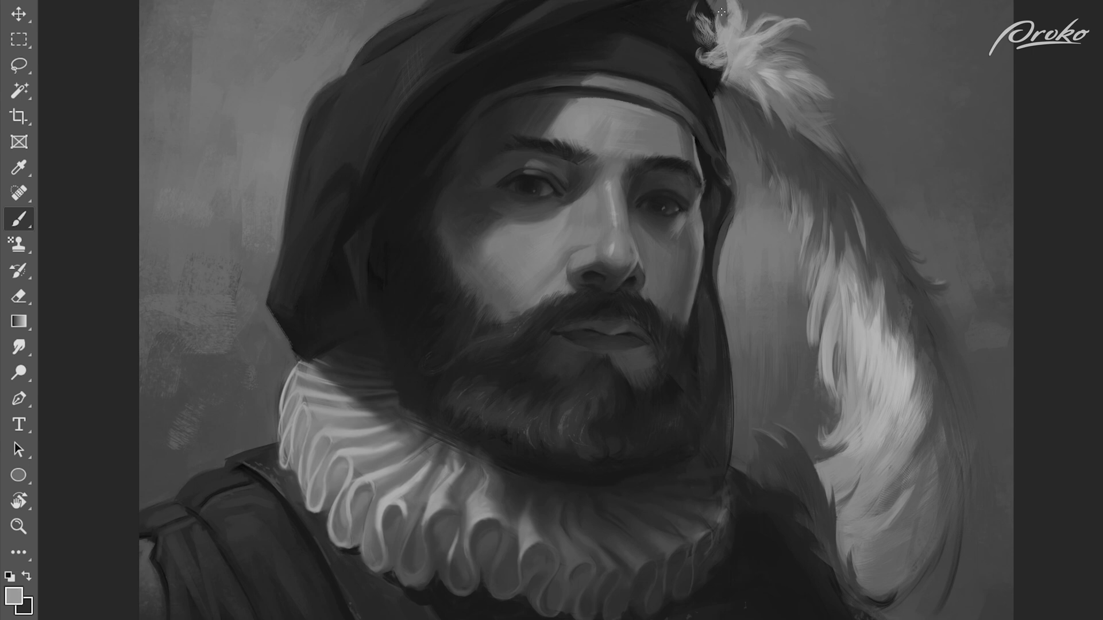
{"action": "left_click", "coordinate": [779, 84], "text": "alt"}
{"action": "left_click_drag", "start_coordinate": [773, 101], "coordinate": [793, 135]}
{"action": "mouse_move", "coordinate": [797, 117]}
{"action": "left_mouse_down"}
{"action": "mouse_move", "coordinate": [821, 147]}
{"action": "mouse_move", "coordinate": [841, 122]}
{"action": "left_mouse_up"}
{"action": "left_click", "coordinate": [812, 122], "text": "alt"}
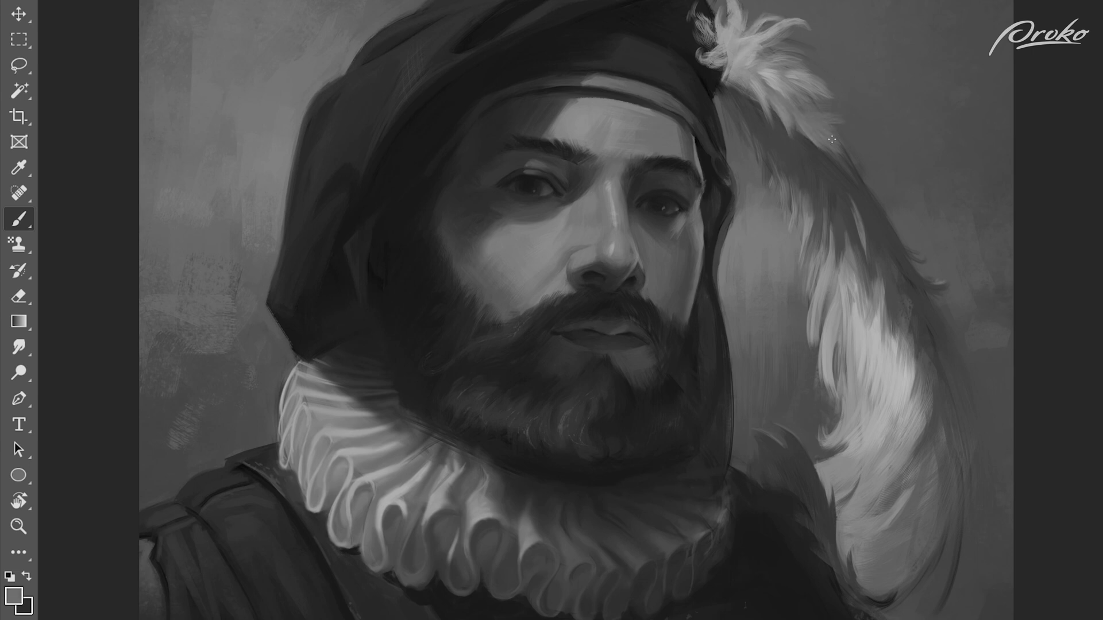
Step: Sample greys from the feather and blend barbs along the inner side of its bright middle section
{"action": "left_click", "coordinate": [701, 232], "text": "alt"}
{"action": "left_click", "coordinate": [865, 217], "text": "alt"}
{"action": "left_click", "coordinate": [871, 375], "text": "alt"}
{"action": "left_click_drag", "start_coordinate": [856, 357], "coordinate": [833, 439]}
{"action": "left_click", "coordinate": [862, 409], "text": "alt"}
{"action": "left_click", "coordinate": [868, 402], "text": "alt"}
{"action": "left_click", "coordinate": [874, 376], "text": "alt"}
{"action": "left_click", "coordinate": [825, 456], "text": "alt"}
{"action": "left_click", "coordinate": [825, 457], "text": "alt"}
{"action": "left_click_drag", "start_coordinate": [846, 453], "coordinate": [814, 470]}
{"action": "left_click", "coordinate": [846, 450], "text": "alt"}
{"action": "left_click", "coordinate": [812, 484], "text": "alt"}
Step: Paint light strokes where the feather's bright middle merges into its shaded lower curve
{"action": "left_click", "coordinate": [899, 459], "text": "alt"}
{"action": "left_click_drag", "start_coordinate": [896, 452], "coordinate": [879, 416]}
{"action": "left_click", "coordinate": [881, 399], "text": "alt"}
{"action": "left_click", "coordinate": [886, 454], "text": "alt"}
{"action": "left_click_drag", "start_coordinate": [865, 469], "coordinate": [897, 431]}
{"action": "mouse_move", "coordinate": [866, 454]}
{"action": "left_mouse_down"}
{"action": "mouse_move", "coordinate": [887, 402]}
{"action": "mouse_move", "coordinate": [848, 468]}
{"action": "left_mouse_up"}
{"action": "left_click", "coordinate": [877, 415], "text": "alt"}
{"action": "mouse_move", "coordinate": [861, 445]}
{"action": "left_mouse_down"}
{"action": "mouse_move", "coordinate": [836, 476]}
{"action": "mouse_move", "coordinate": [847, 463]}
{"action": "left_mouse_up"}
{"action": "left_click", "coordinate": [866, 451], "text": "alt"}
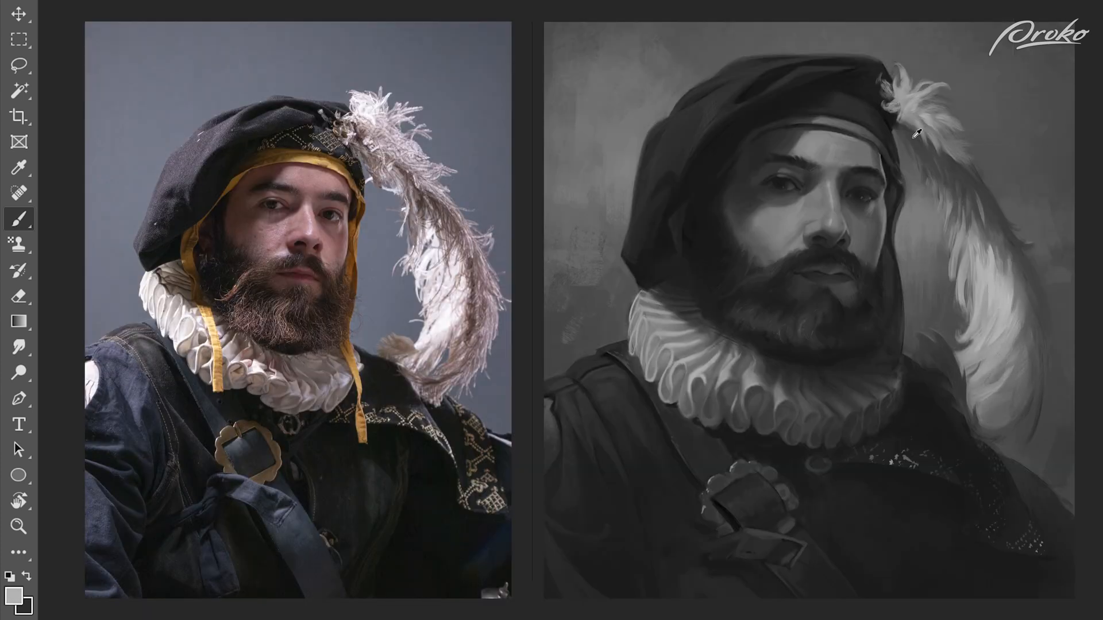
Step: Add final light accents to the feather's tuft and bright middle while comparing with the whole reference
{"action": "left_click", "coordinate": [913, 138], "text": "alt"}
{"action": "left_click_drag", "start_coordinate": [901, 122], "coordinate": [929, 138]}
{"action": "left_click", "coordinate": [925, 82], "text": "alt"}
{"action": "left_click", "coordinate": [988, 263], "text": "alt"}
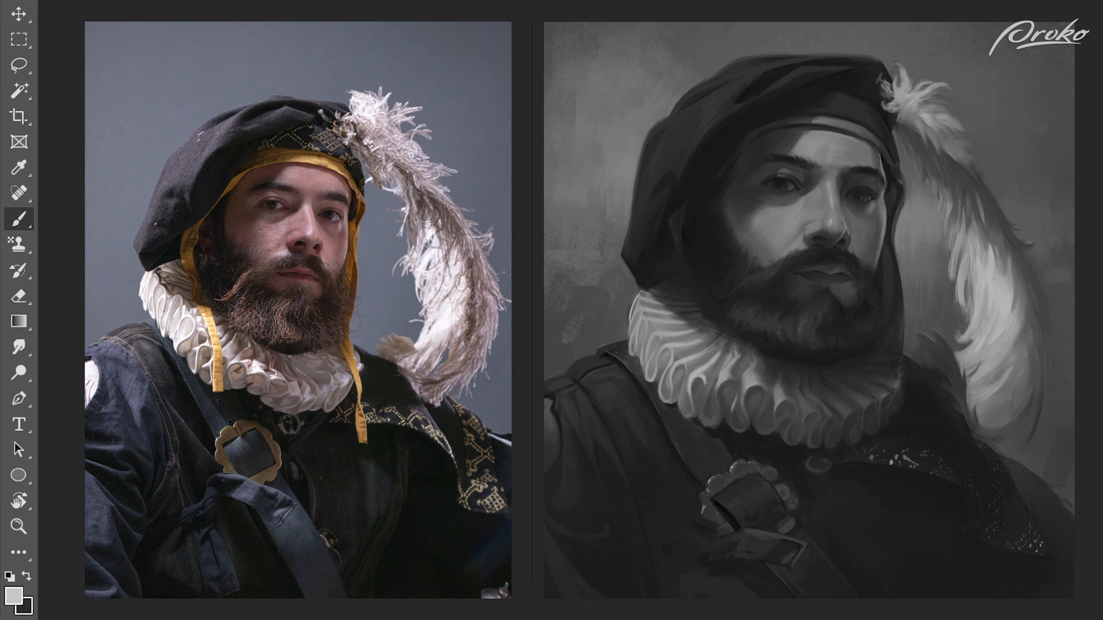
{"action": "left_click", "coordinate": [960, 296], "text": "alt"}
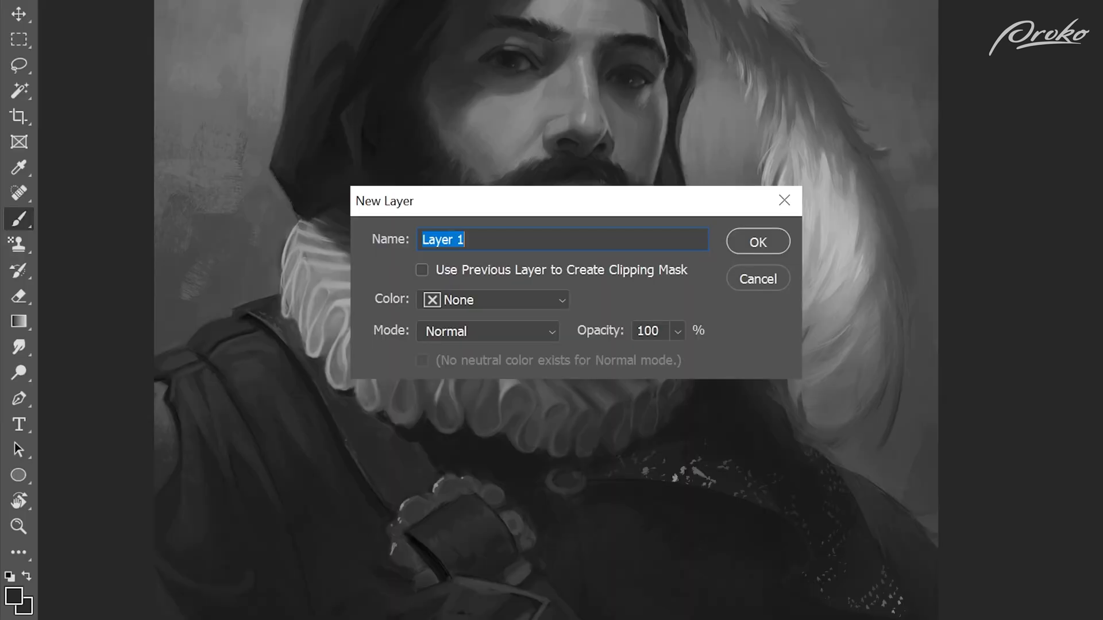
Step: Create a layer named Tasssles and paint the hat's two ties hanging over both sides of the ruff
{"action": "type", "text": "Tassle"}
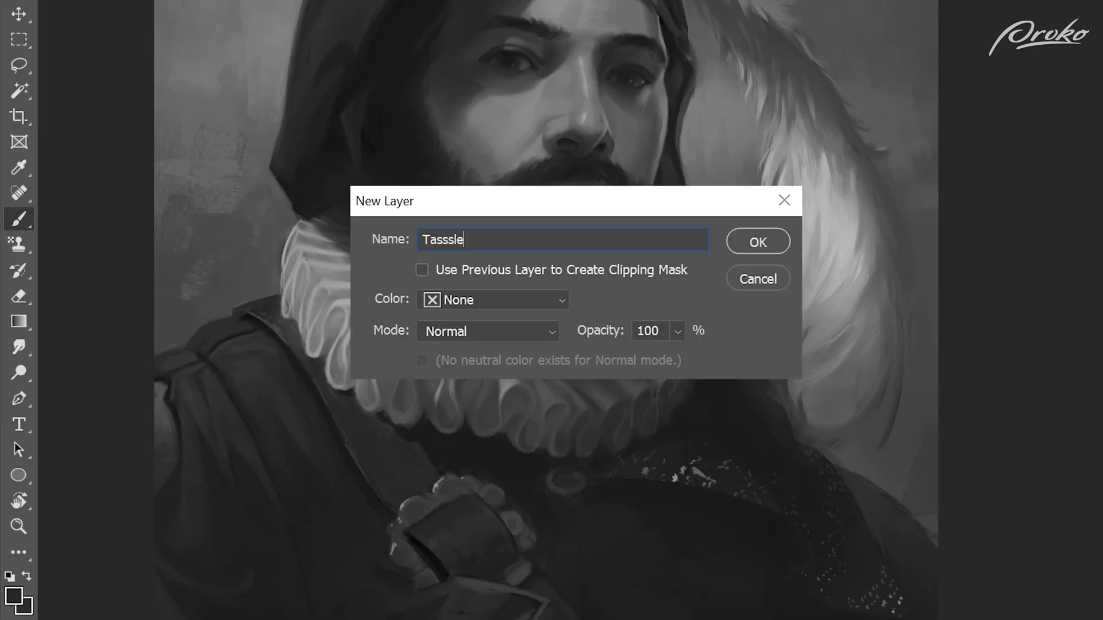
{"action": "mouse_move", "coordinate": [600, 200]}
{"action": "left_mouse_down"}
{"action": "mouse_move", "coordinate": [653, 274]}
{"action": "mouse_move", "coordinate": [632, 244]}
{"action": "mouse_move", "coordinate": [649, 268]}
{"action": "mouse_move", "coordinate": [652, 322]}
{"action": "left_mouse_up"}
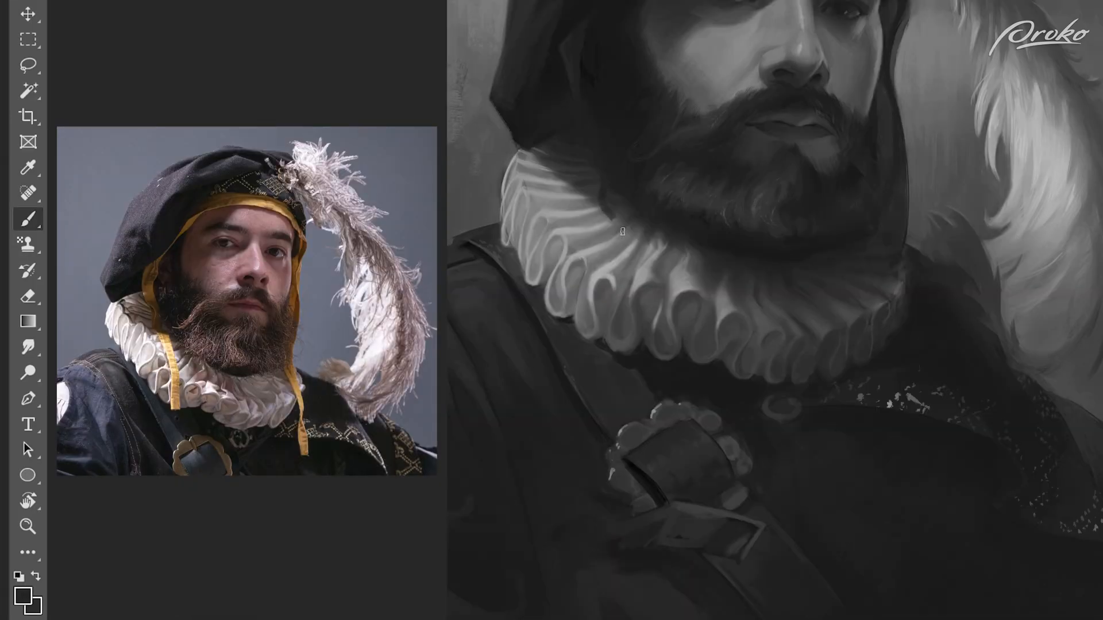
{"action": "left_click", "coordinate": [615, 248], "text": "alt"}
{"action": "mouse_move", "coordinate": [600, 199]}
{"action": "left_mouse_down"}
{"action": "mouse_move", "coordinate": [651, 280]}
{"action": "mouse_move", "coordinate": [619, 233]}
{"action": "mouse_move", "coordinate": [651, 283]}
{"action": "mouse_move", "coordinate": [665, 376]}
{"action": "left_mouse_up"}
{"action": "left_click", "coordinate": [632, 245], "text": "alt"}
{"action": "left_click", "coordinate": [649, 273], "text": "alt"}
{"action": "left_click", "coordinate": [655, 330], "text": "alt"}
{"action": "left_click", "coordinate": [655, 322], "text": "alt"}
{"action": "left_click", "coordinate": [677, 373], "text": "alt"}
{"action": "left_click", "coordinate": [897, 221], "text": "alt"}
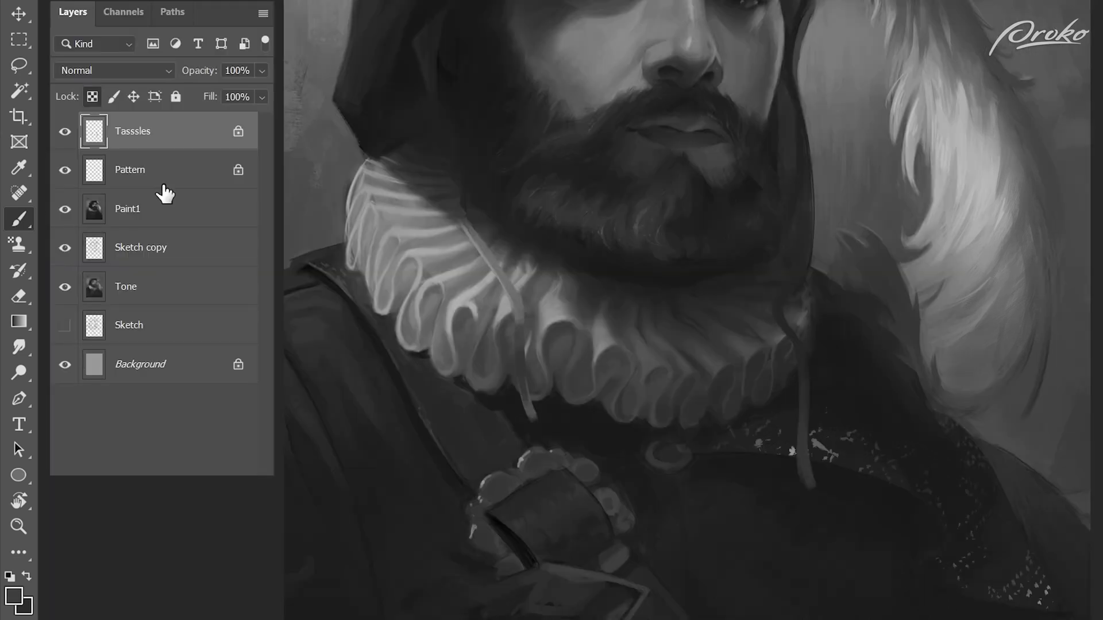
Step: Add a layer named TassleShadow beneath the Tasssles layer and paint the left tie's cast shadow on the ruff
{"action": "left_click", "coordinate": [153, 182]}
{"action": "key", "text": "ctrl+shift+n"}
{"action": "type", "text": "TassleShadow"}
{"action": "key", "text": "Return"}
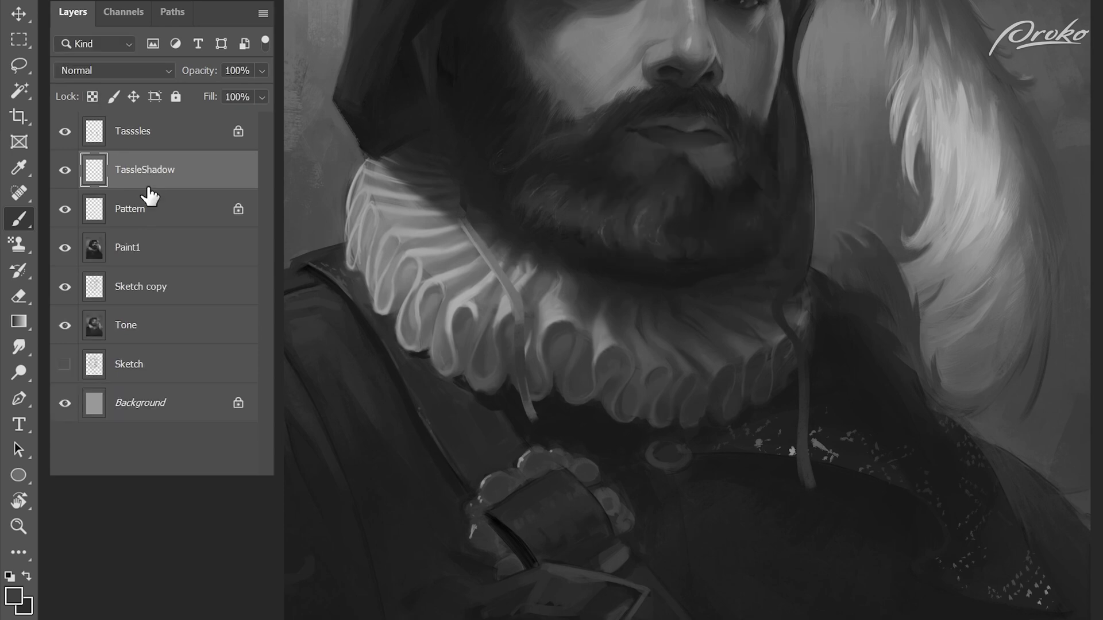
{"action": "key", "text": "alt+bracketright"}
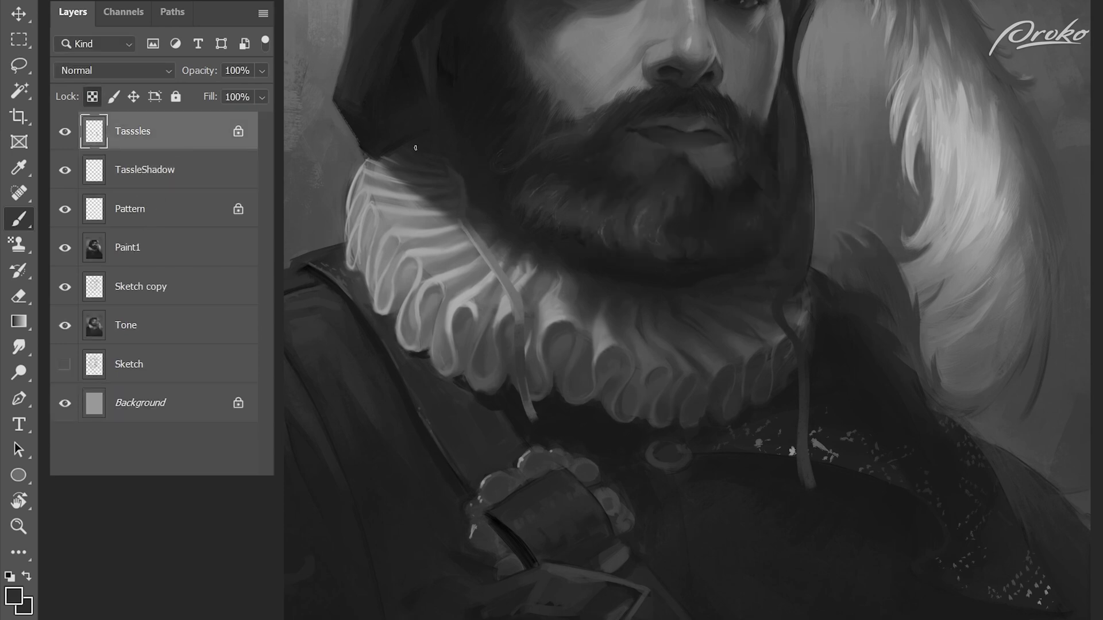
{"action": "key", "text": "alt+bracketleft"}
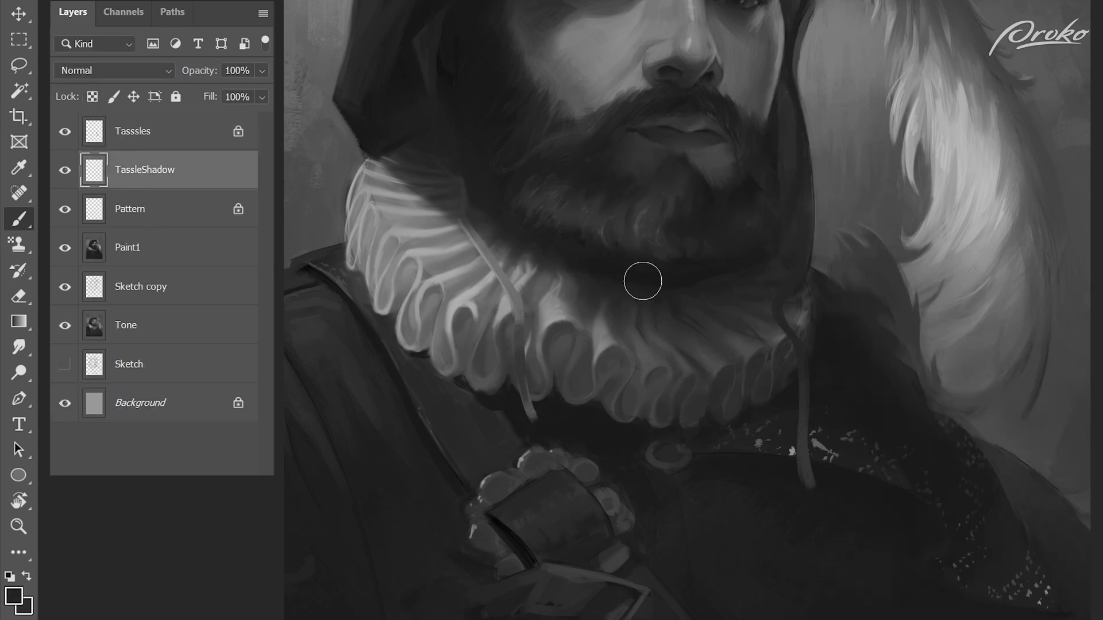
{"action": "left_click", "coordinate": [467, 223], "text": "alt"}
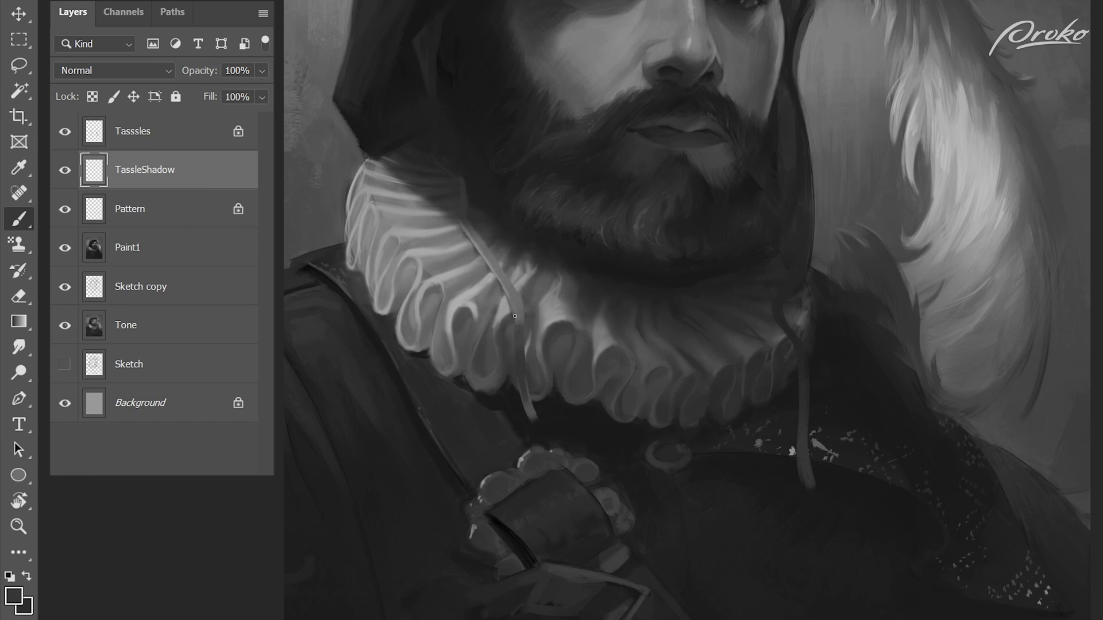
Step: Paint light grey strokes along the right tie's upper bend and middle on the Tasssles layer
{"action": "key", "text": "alt+bracketright"}
{"action": "left_click", "coordinate": [795, 319], "text": "alt"}
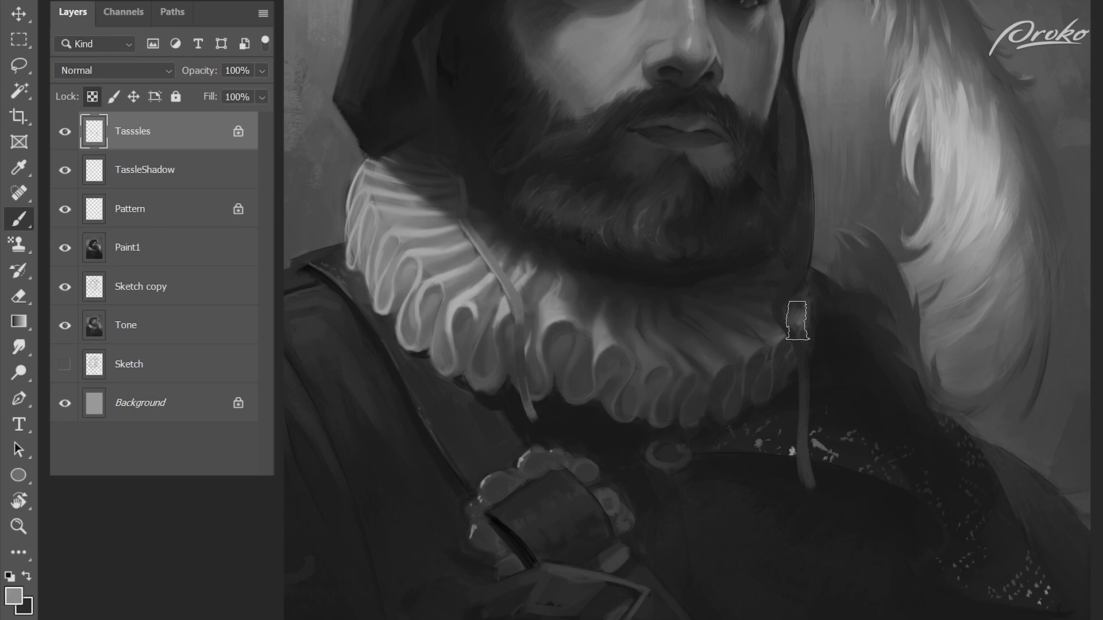
{"action": "left_click_drag", "start_coordinate": [777, 315], "coordinate": [802, 363]}
{"action": "left_click", "coordinate": [799, 327], "text": "alt"}
{"action": "left_click", "coordinate": [805, 392], "text": "alt"}
{"action": "left_click", "coordinate": [778, 295], "text": "alt"}
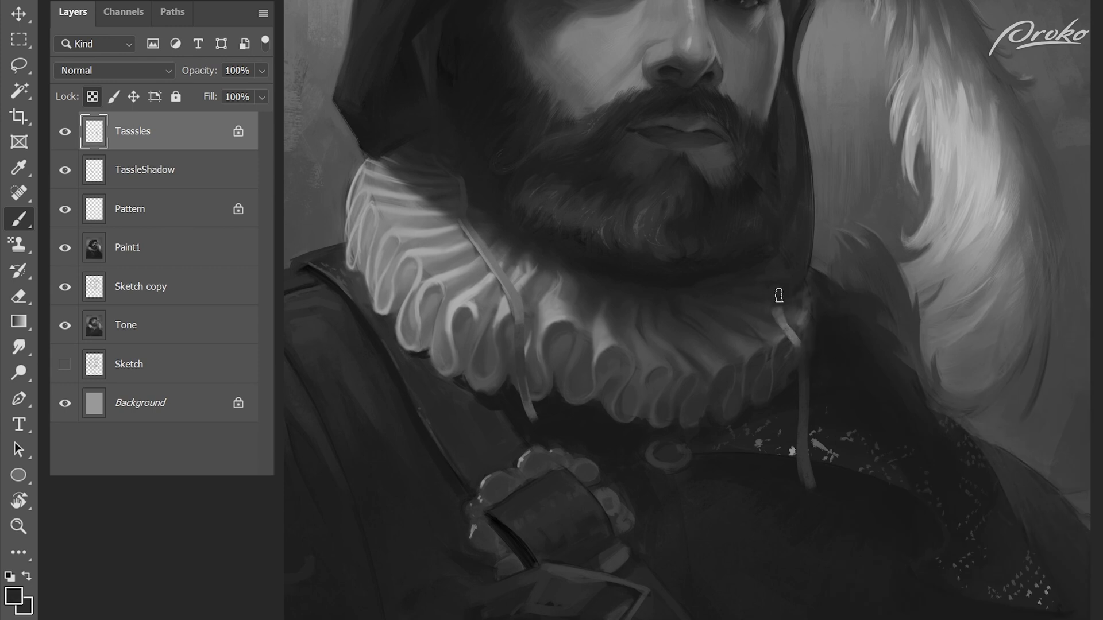
Step: Refine the right tie's upper end against the ruff and stroke along its hanging lower length
{"action": "left_click", "coordinate": [777, 325], "text": "alt"}
{"action": "left_click", "coordinate": [781, 337], "text": "alt"}
{"action": "left_click", "coordinate": [777, 303], "text": "alt"}
{"action": "left_click_drag", "start_coordinate": [786, 297], "coordinate": [783, 321]}
{"action": "left_click", "coordinate": [804, 319], "text": "alt"}
{"action": "left_click_drag", "start_coordinate": [798, 433], "coordinate": [803, 481]}
{"action": "key", "text": "ctrl+z"}
{"action": "left_click_drag", "start_coordinate": [806, 399], "coordinate": [807, 468]}
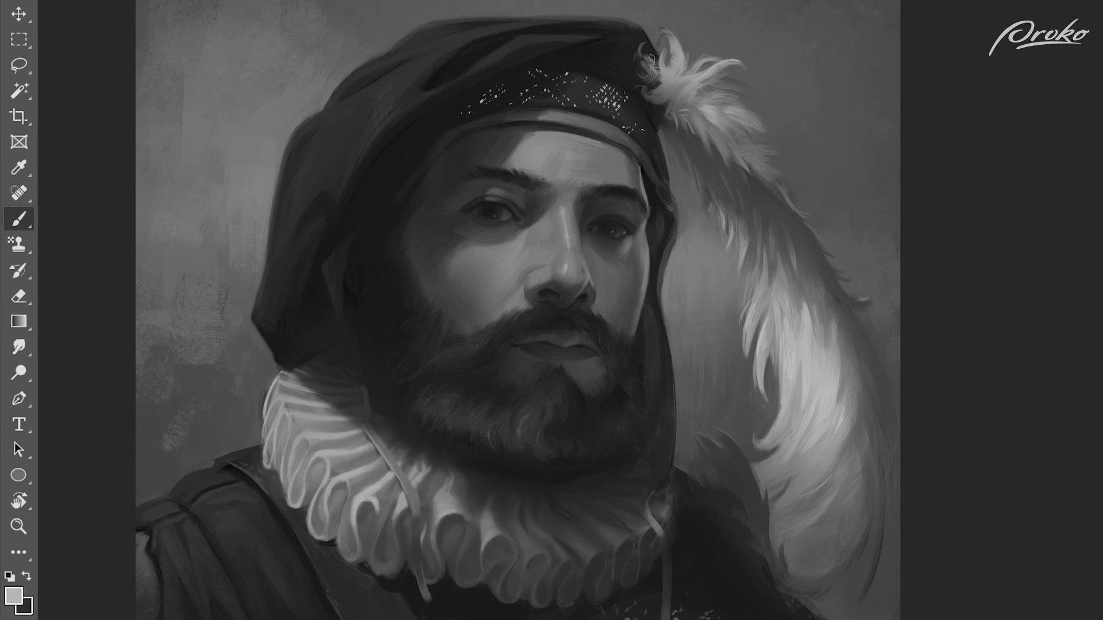
Step: Switch to another brush and tone down the speckled pattern toward both ends of the hat band
{"action": "right_click", "coordinate": [711, 364]}
{"action": "left_click", "coordinate": [718, 383]}
{"action": "left_click", "coordinate": [559, 55], "text": "alt"}
{"action": "left_click_drag", "start_coordinate": [545, 68], "coordinate": [467, 113]}
{"action": "left_click_drag", "start_coordinate": [635, 93], "coordinate": [648, 150]}
Step: Reset the colours, fit the whole portrait in view and create a layer named Light with a changed blending mode
{"action": "key", "text": "d"}
{"action": "key", "text": "ctrl+0"}
{"action": "key", "text": "x"}
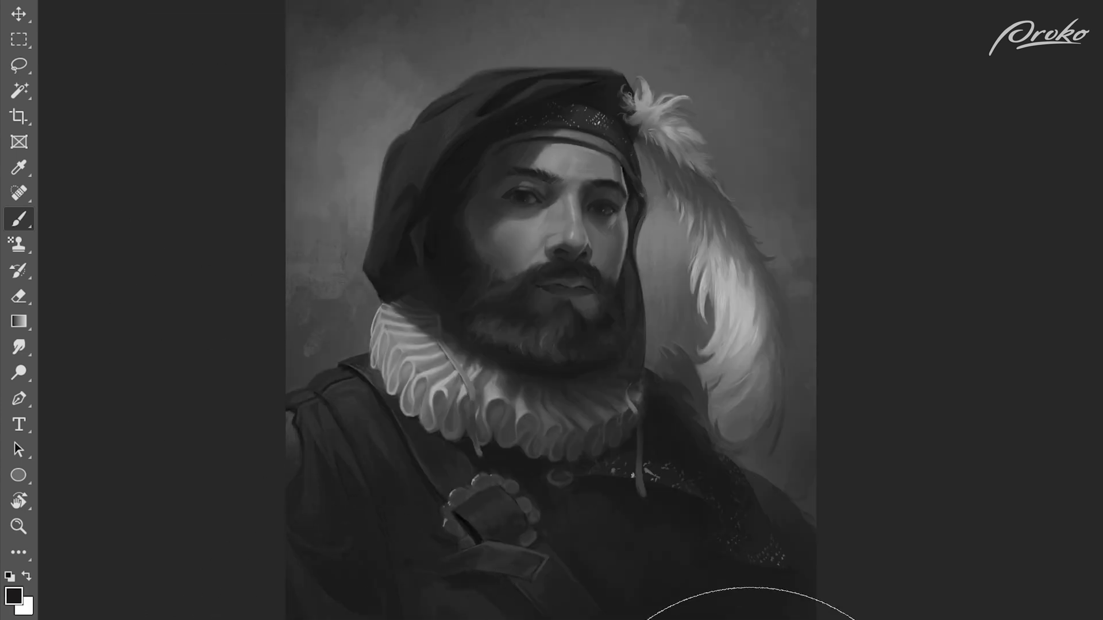
{"action": "key", "text": "ctrl+shift+n"}
{"action": "type", "text": "Light"}
{"action": "left_click", "coordinate": [540, 285]}
{"action": "left_click", "coordinate": [531, 462]}
{"action": "key", "text": "Return"}
Step: Add a soft white glow centred on the face with one very large brush dab on the Light layer
{"action": "key", "text": "bracketright"}
{"action": "key", "text": "bracketright"}
{"action": "key", "text": "bracketright"}
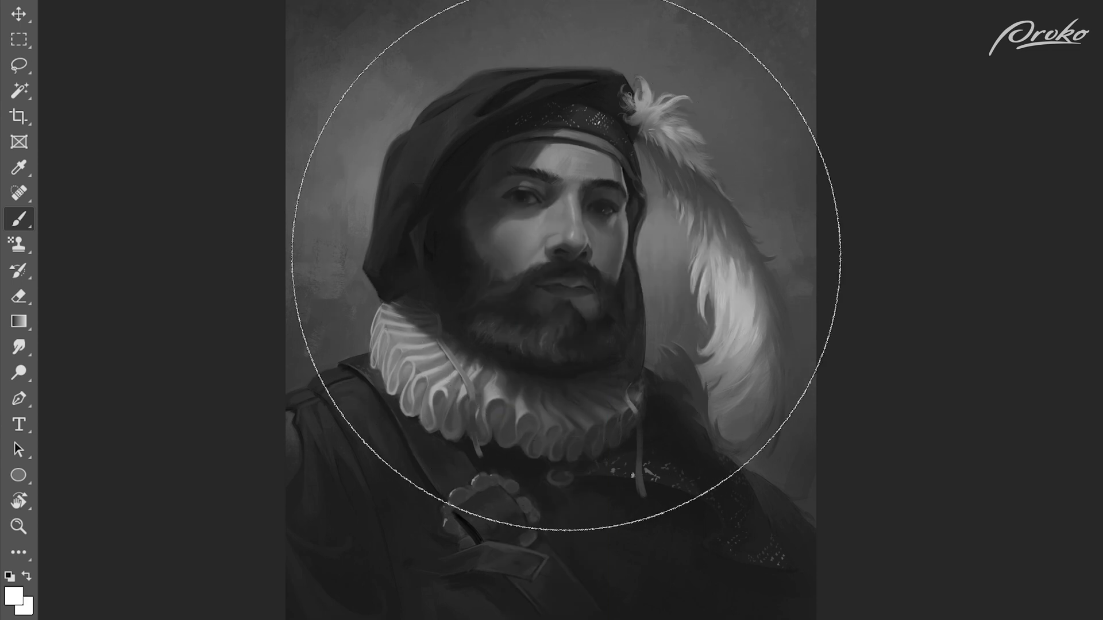
{"action": "left_click", "coordinate": [549, 255]}
{"action": "key", "text": "ctrl+z"}
{"action": "left_click", "coordinate": [548, 254]}
{"action": "key", "text": "ctrl+z"}
{"action": "left_click", "coordinate": [549, 253]}
Step: Adjust the lighting with smaller soft dabs on the ruff's left side and the shadowed side of the beard
{"action": "key", "text": "bracketleft"}
{"action": "key", "text": "bracketleft"}
{"action": "key", "text": "bracketleft"}
{"action": "key", "text": "bracketleft"}
{"action": "key", "text": "bracketleft"}
{"action": "key", "text": "bracketleft"}
{"action": "key", "text": "bracketleft"}
{"action": "key", "text": "bracketleft"}
{"action": "left_click", "coordinate": [421, 357]}
{"action": "key", "text": "ctrl+z"}
{"action": "left_click", "coordinate": [435, 367]}
{"action": "mouse_move", "coordinate": [458, 305]}
{"action": "left_mouse_down"}
{"action": "mouse_move", "coordinate": [576, 360]}
{"action": "mouse_move", "coordinate": [491, 293]}
{"action": "left_mouse_up"}
{"action": "key", "text": "bracketright"}
{"action": "key", "text": "bracketright"}
{"action": "left_click", "coordinate": [444, 288]}
{"action": "key", "text": "bracketleft"}
{"action": "key", "text": "bracketleft"}
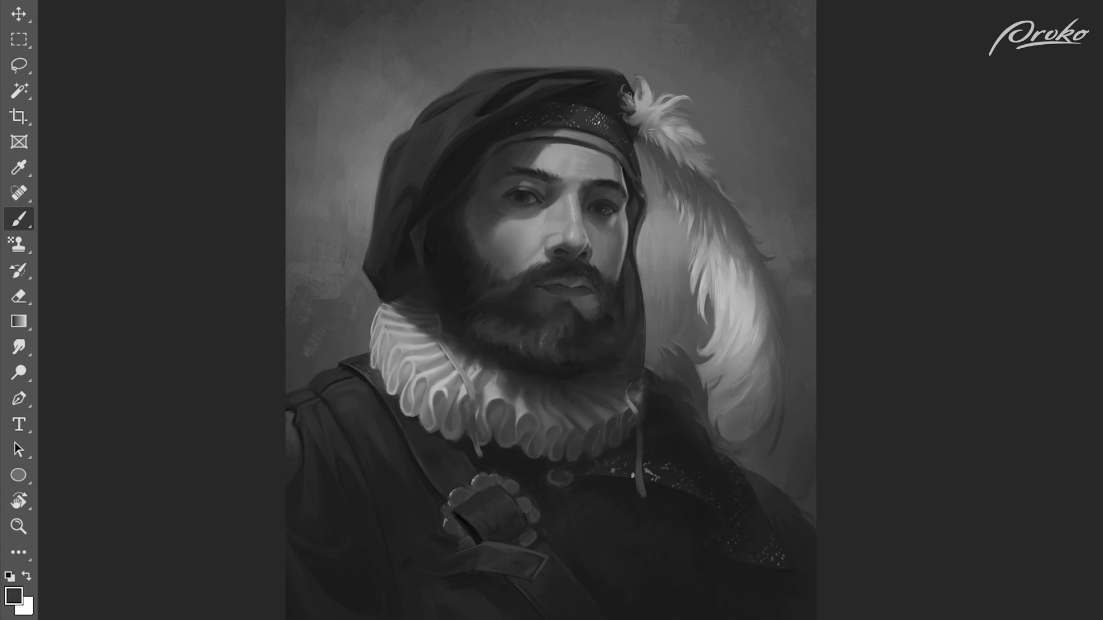